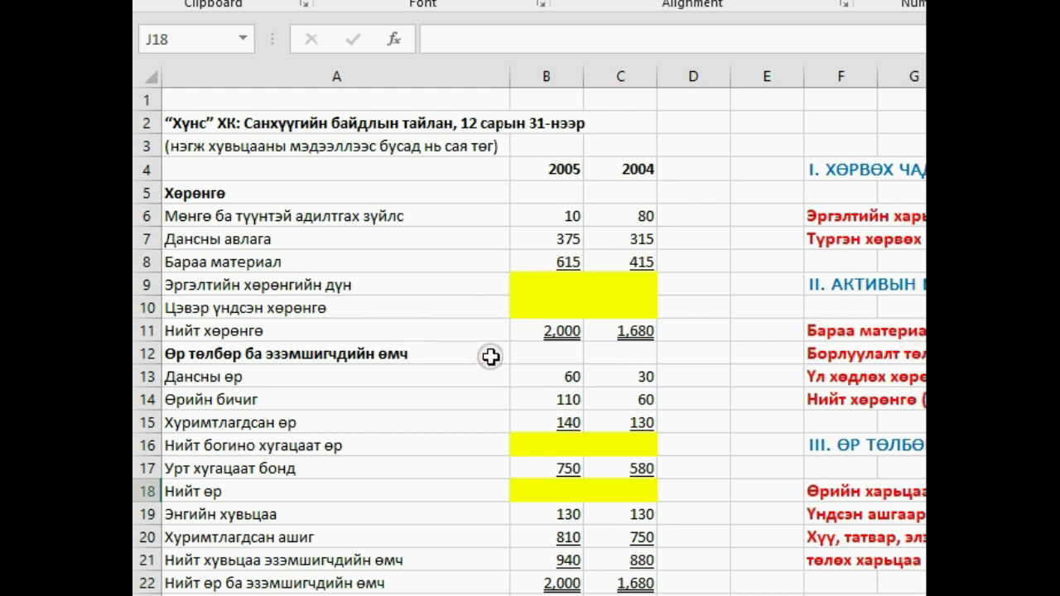
Total the current assets in B9 with =SUM(B6:B8) and fill the formula across to C9 for 2004.
click(542, 284)
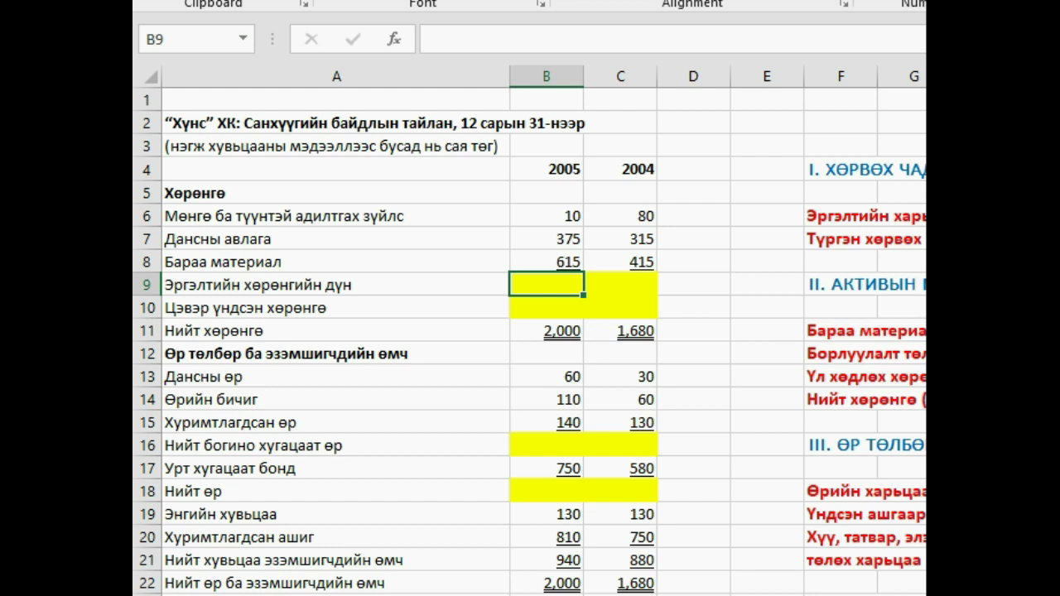
key(alt+equal)
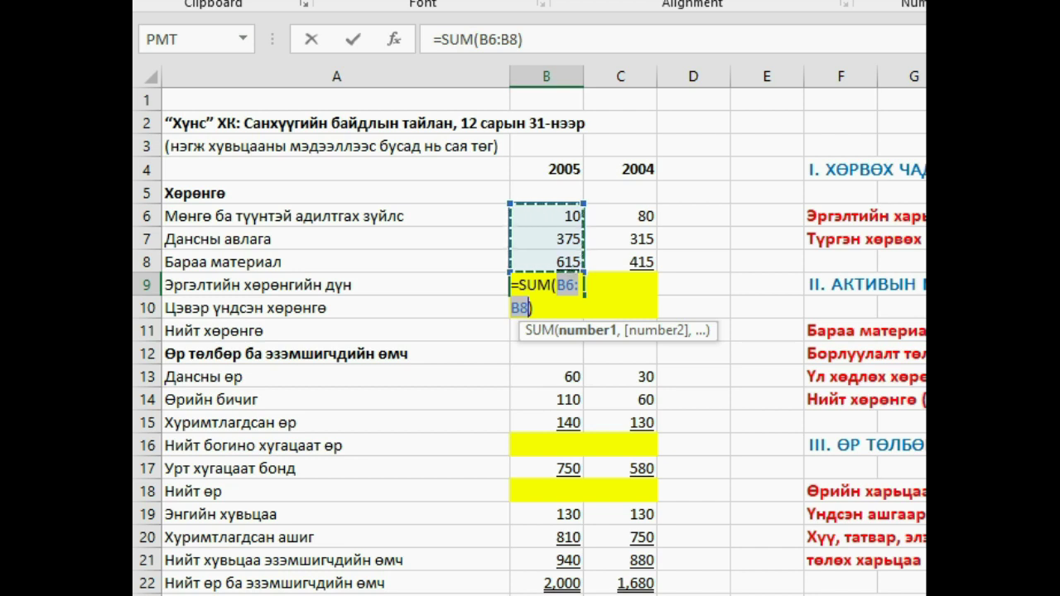
key(Return)
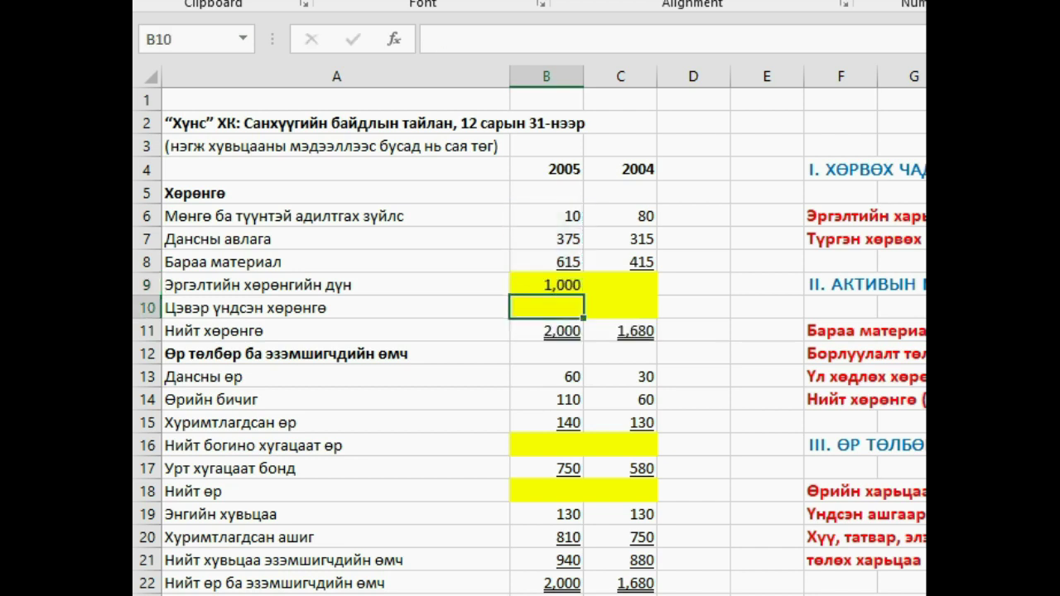
click(532, 283)
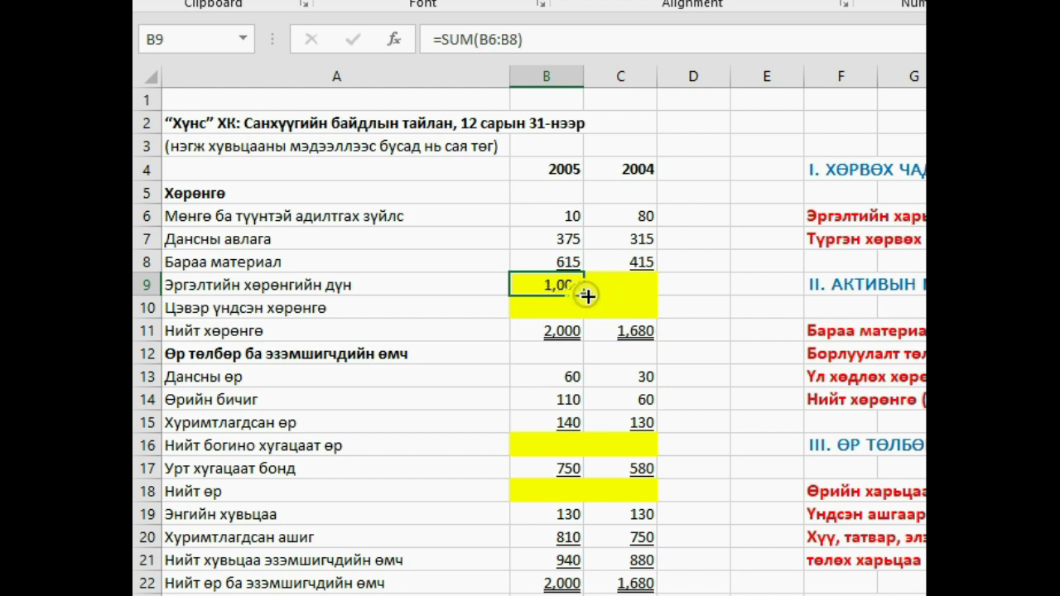
drag(584, 295, 687, 340)
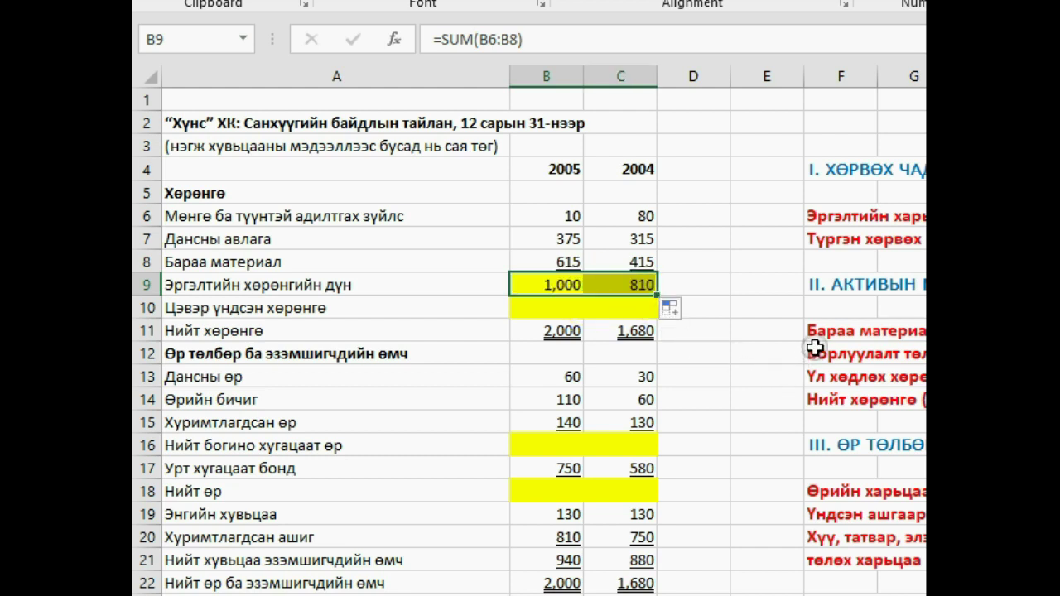
Calculate net fixed assets in B10 as =B11-B9 and fill the formula across to C10.
click(539, 311)
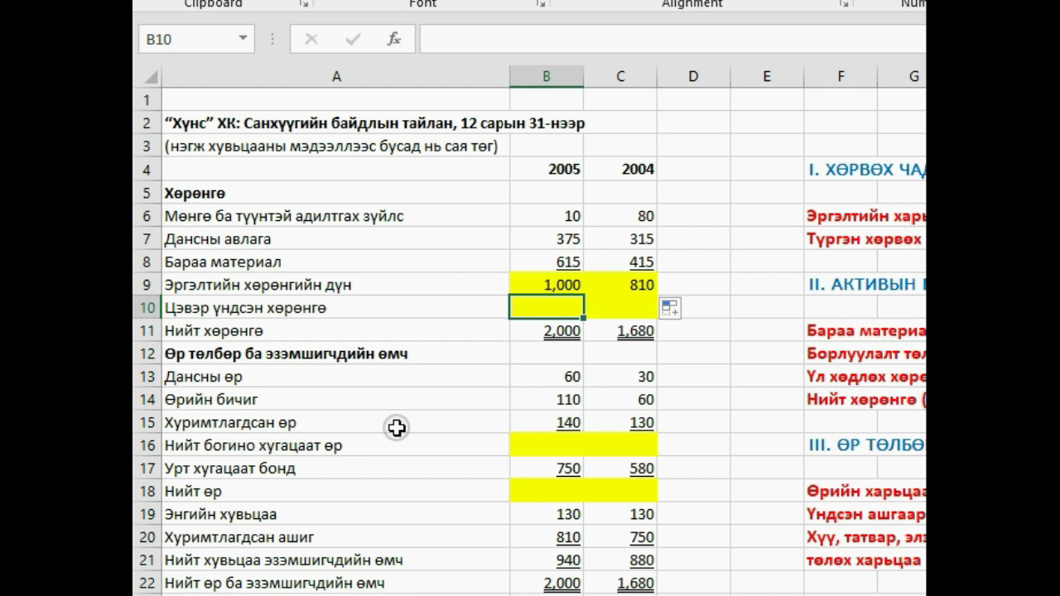
text(=)
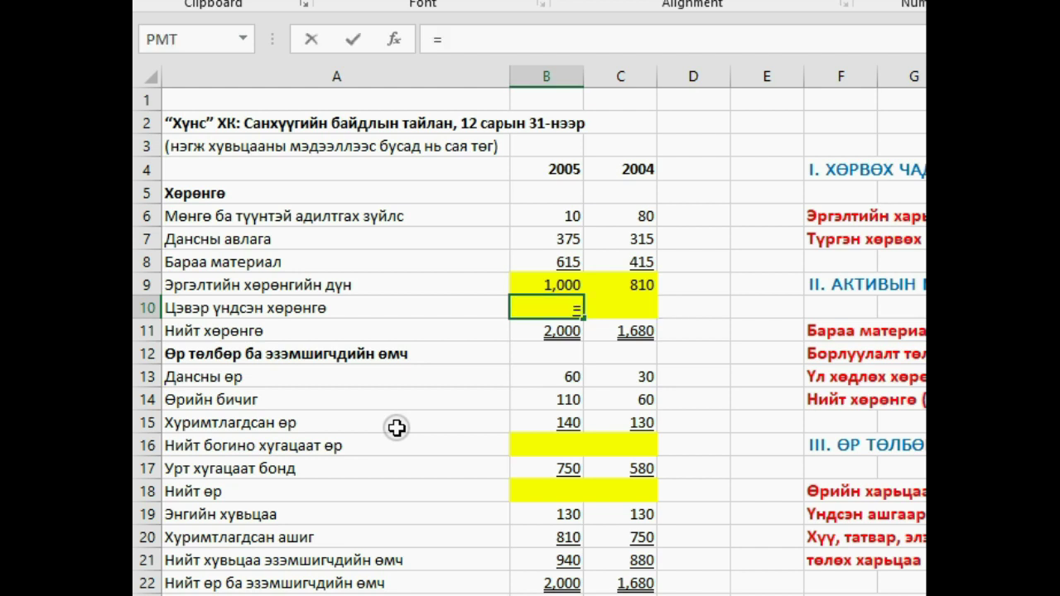
click(549, 332)
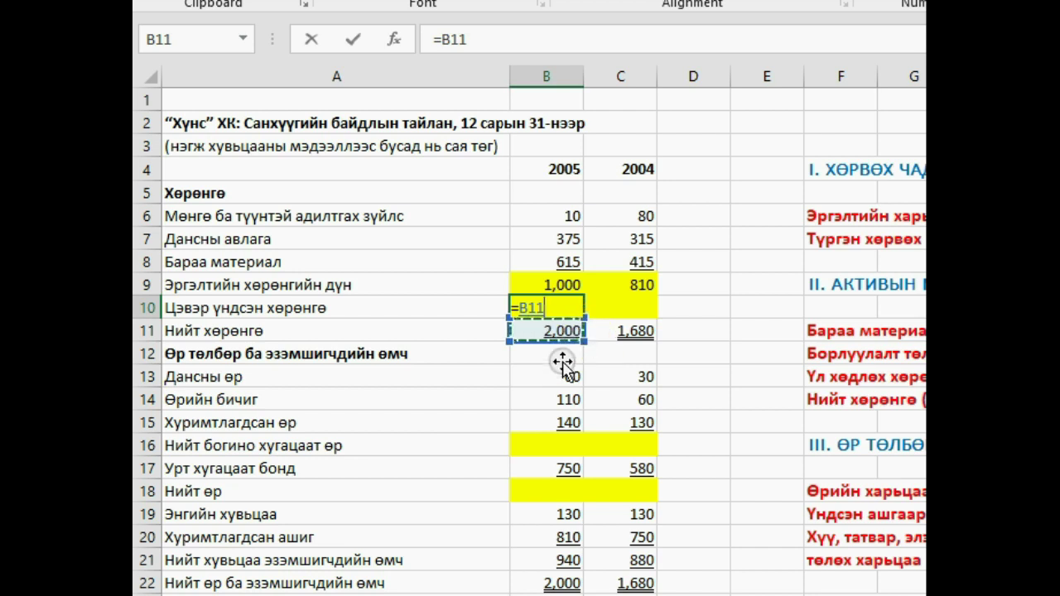
text(-)
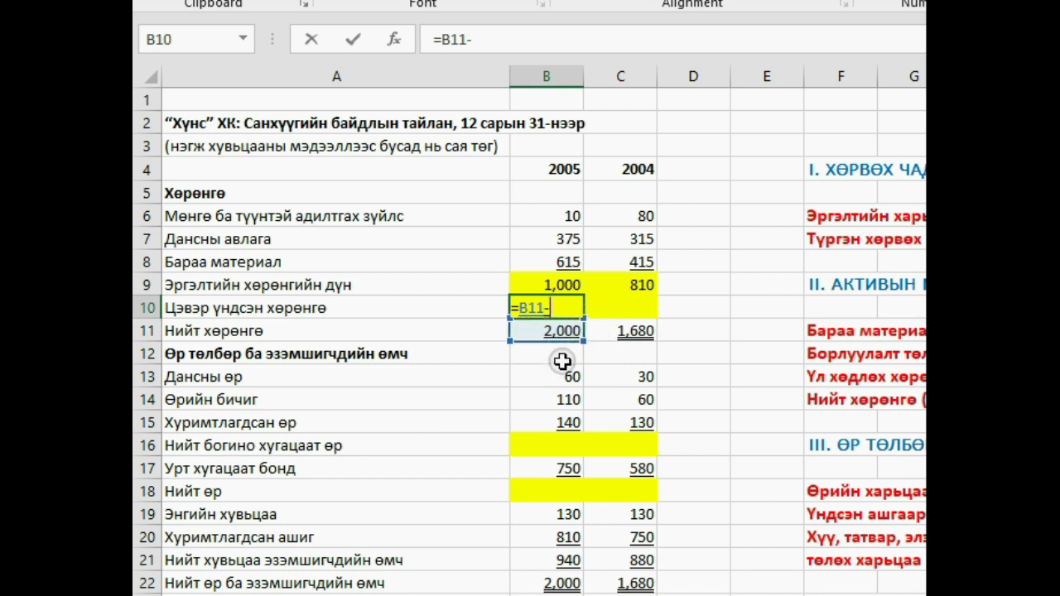
click(553, 282)
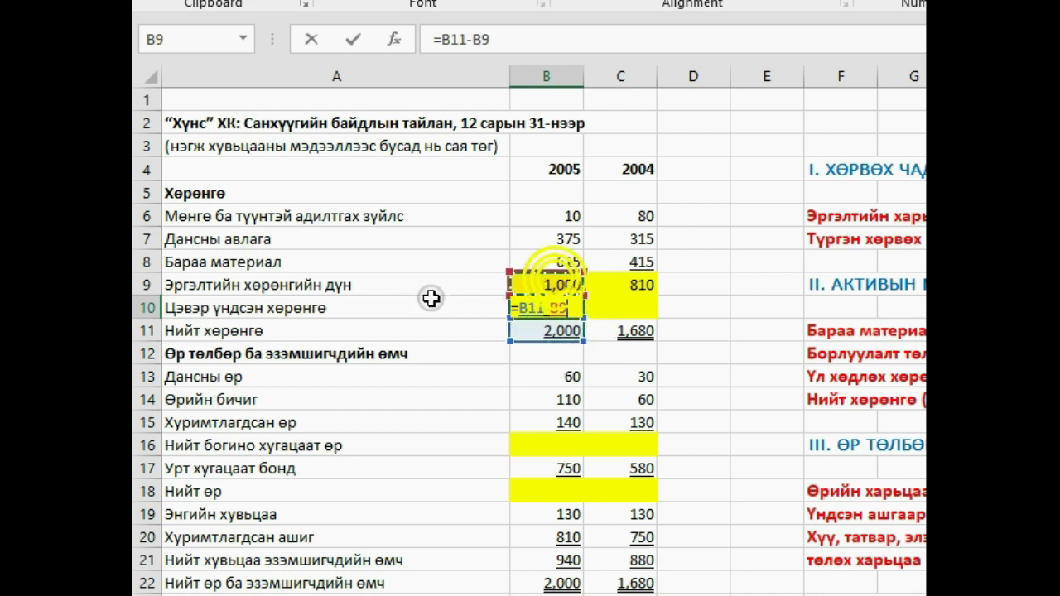
key(Return)
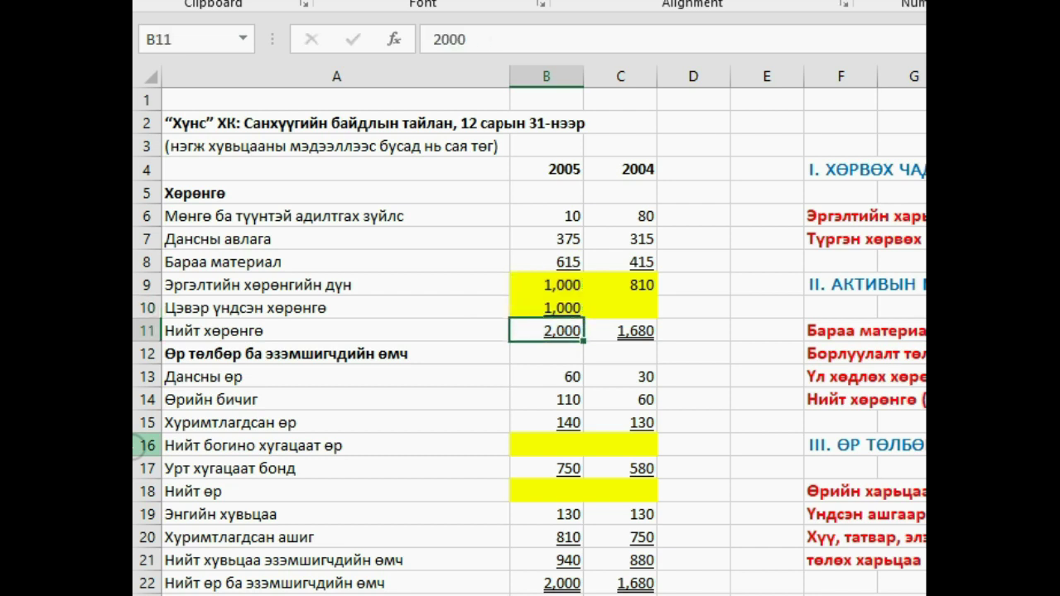
click(563, 312)
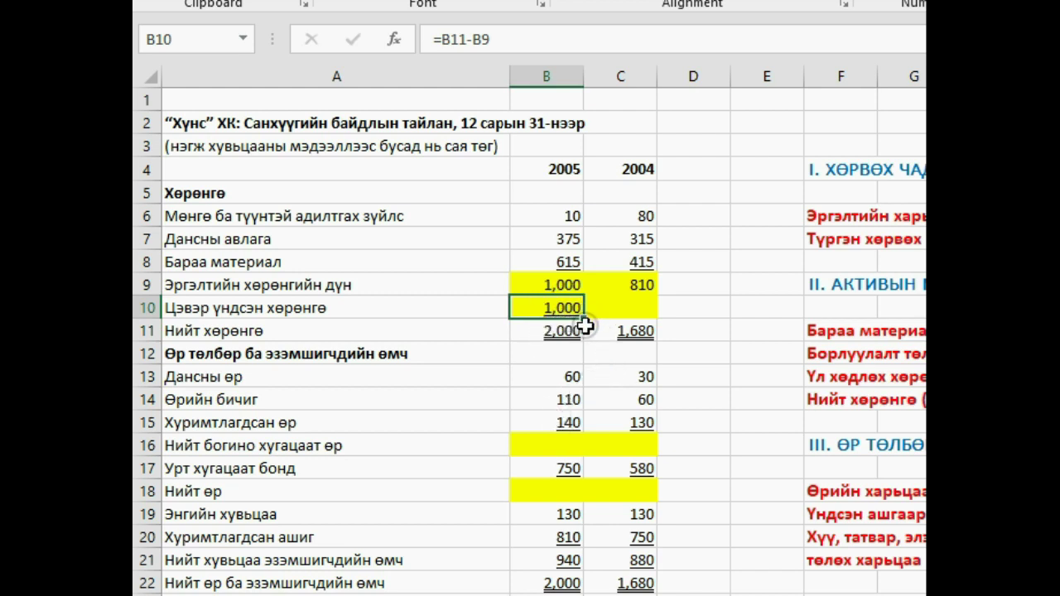
drag(583, 318, 654, 313)
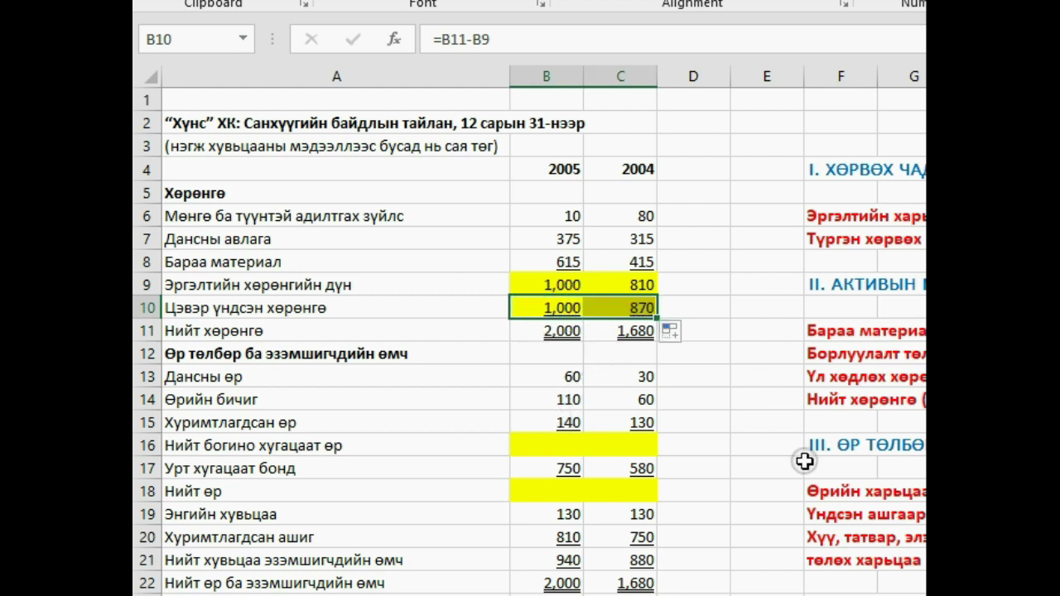
click(768, 375)
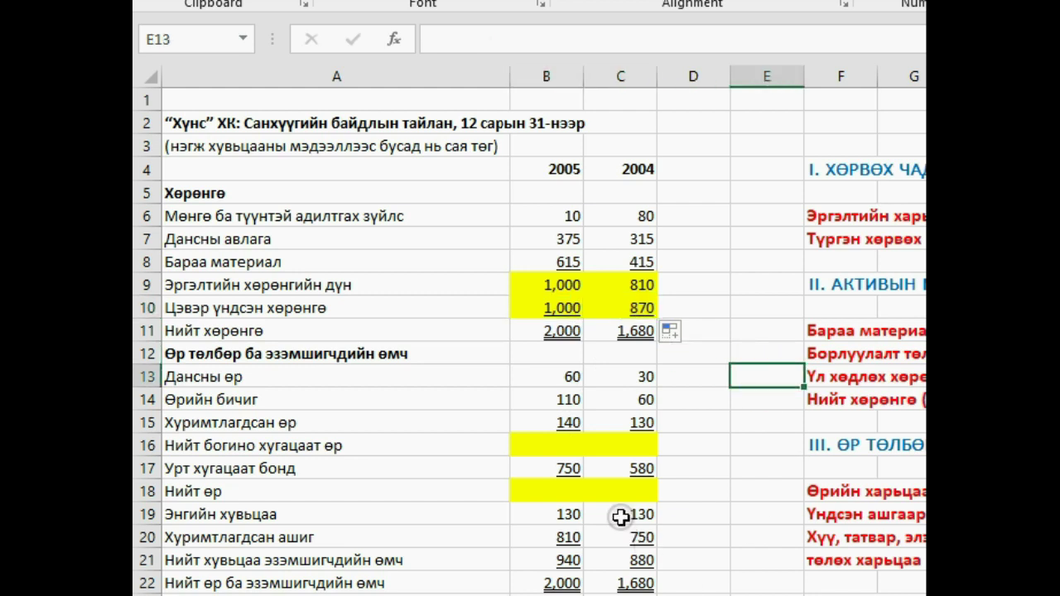
Total the short-term liabilities in B16 with =SUM(B13:B15) and fill the formula across to C16.
click(559, 447)
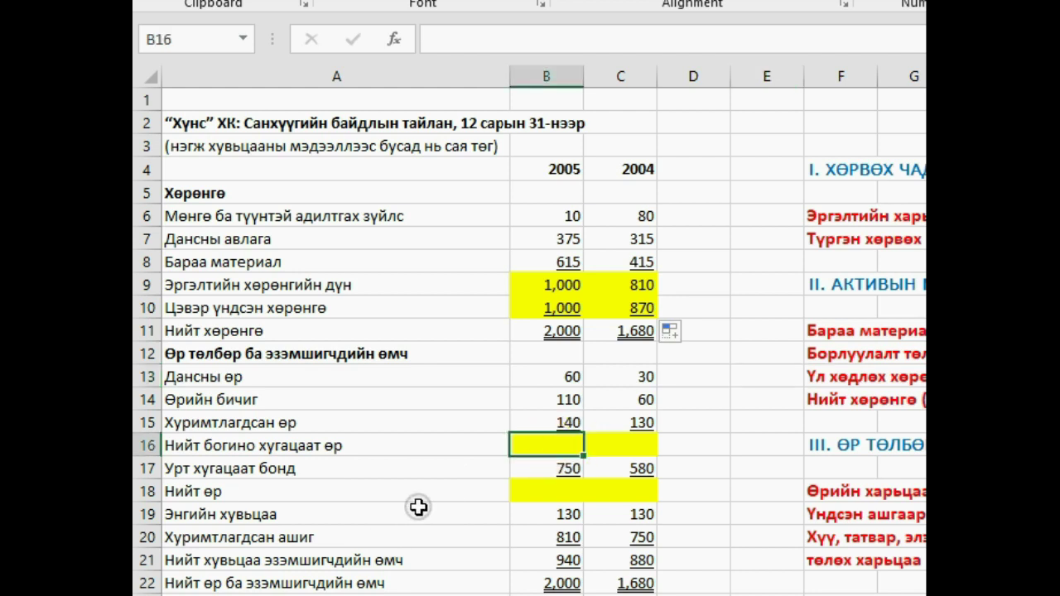
scroll(419, 503, down, 1)
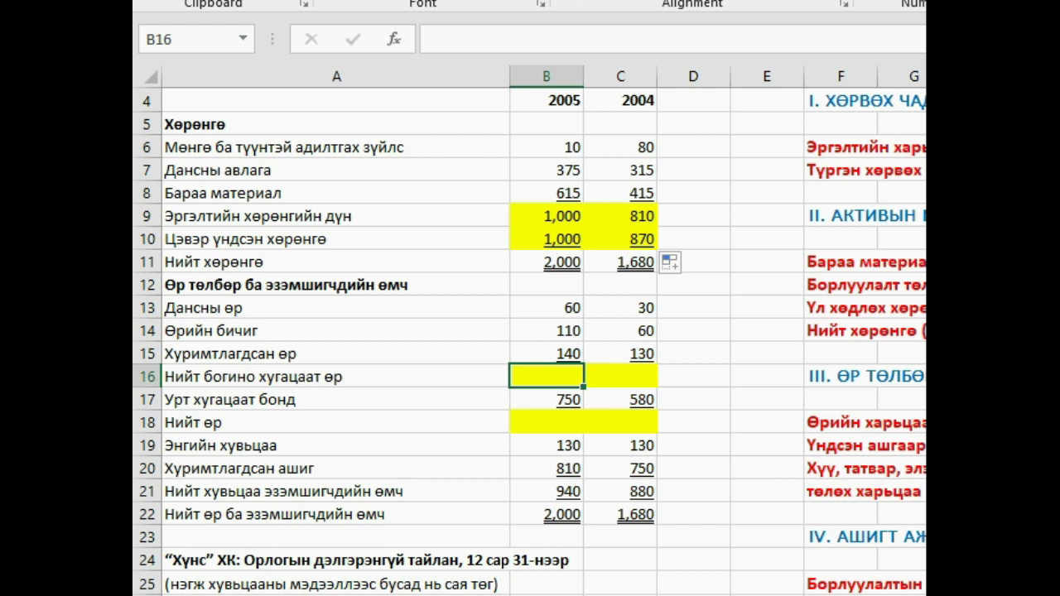
key(alt+equal)
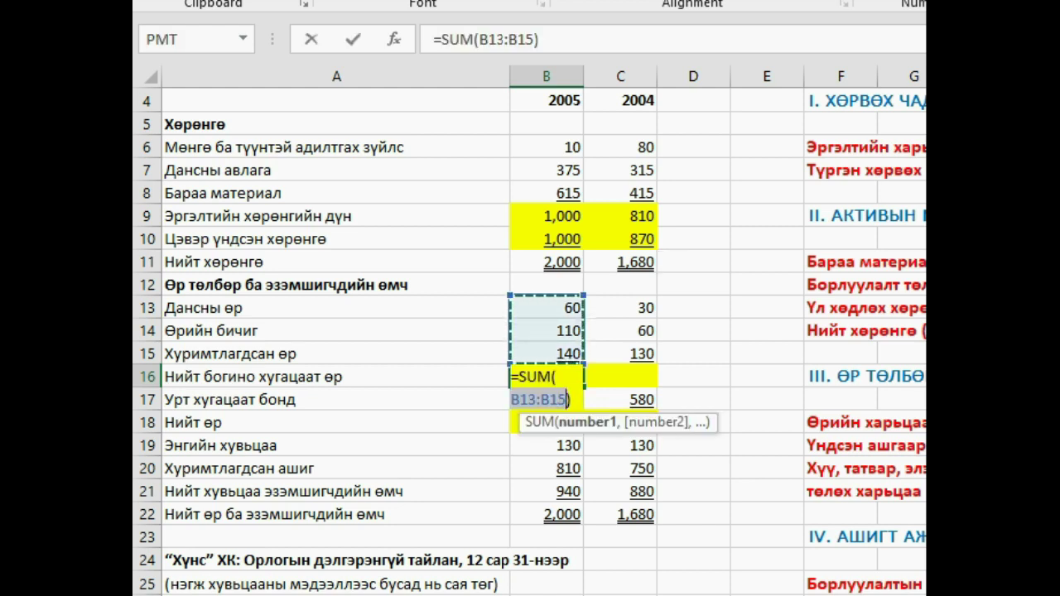
key(Return)
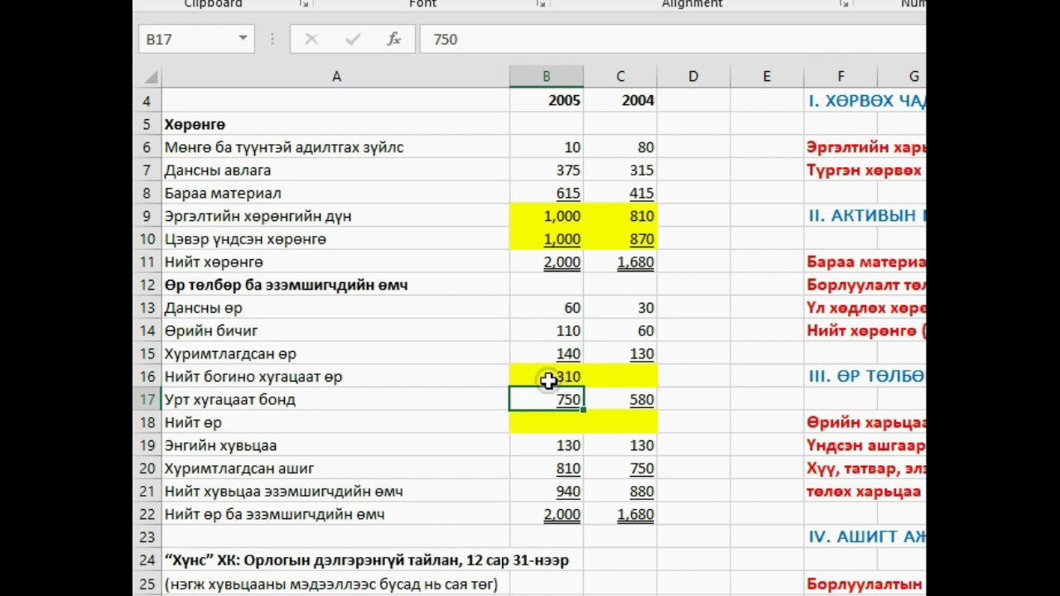
click(547, 378)
drag(585, 388, 653, 381)
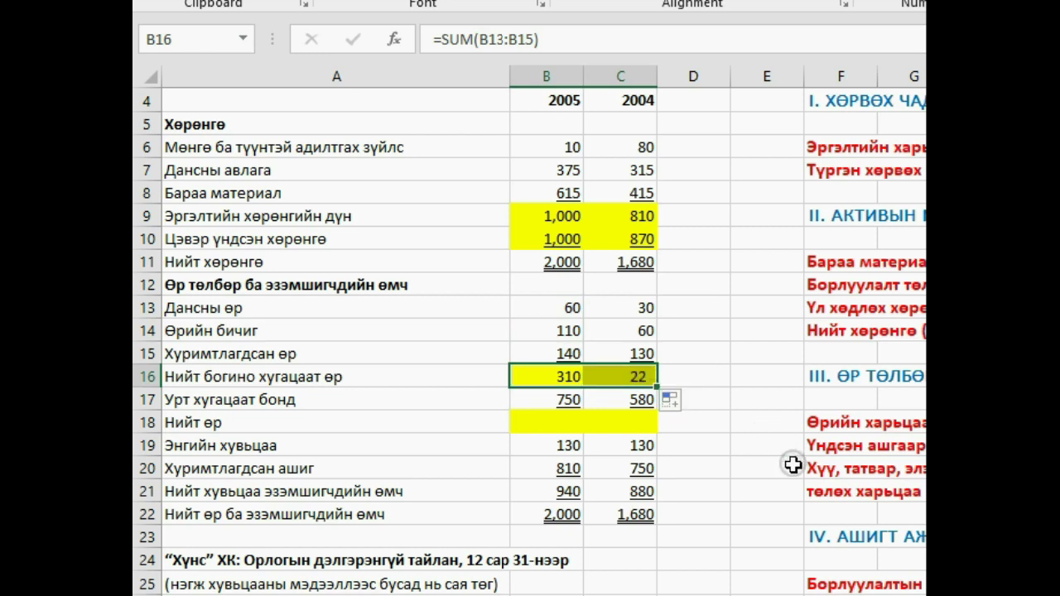
click(762, 424)
Calculate total debt in B18 as =B16+B17 and fill the formula across to C18.
click(537, 417)
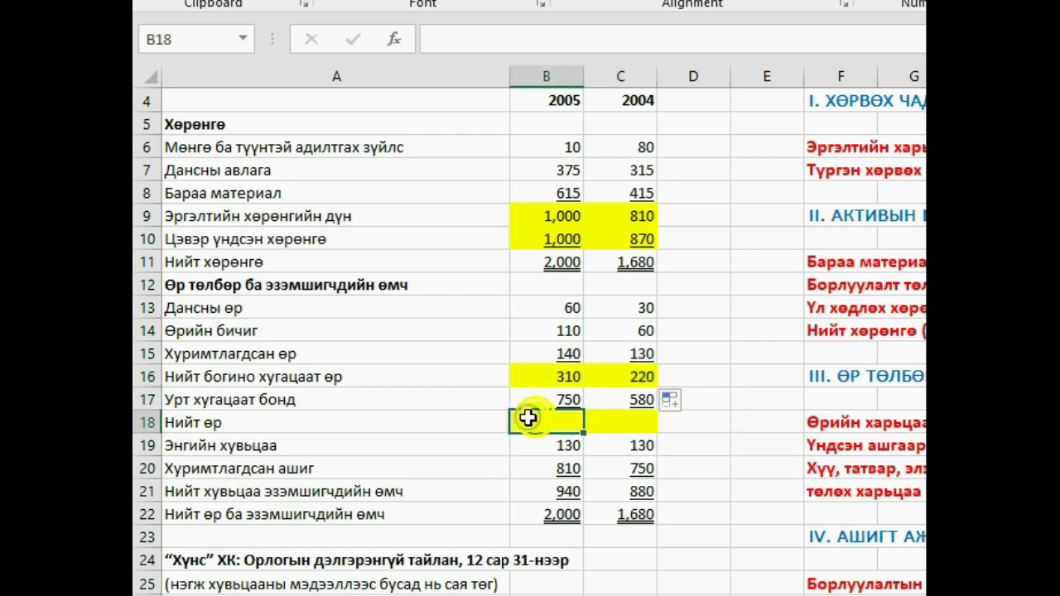
scroll(398, 534, down, 2)
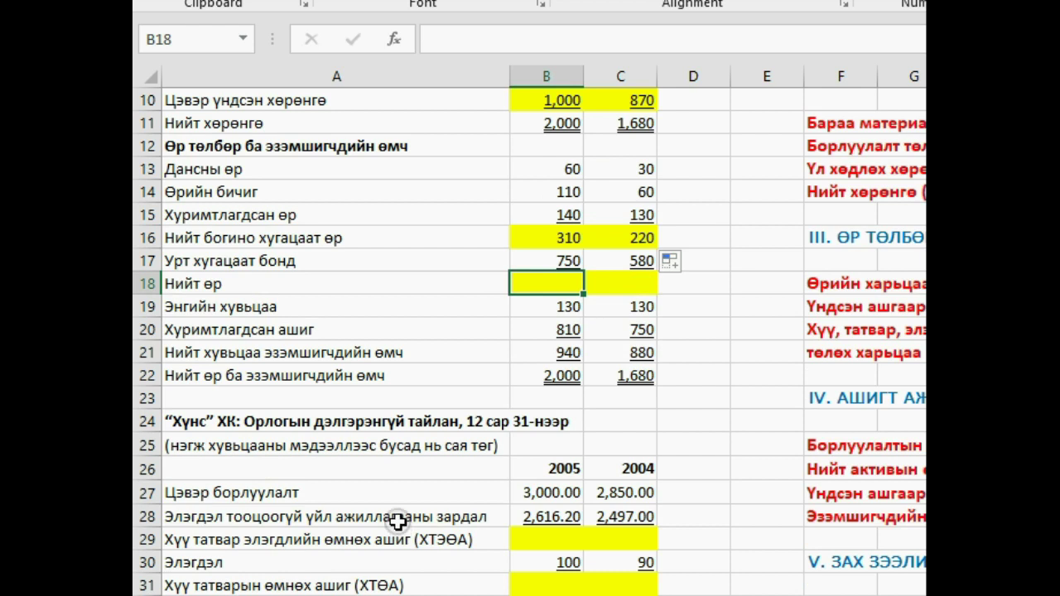
text(=)
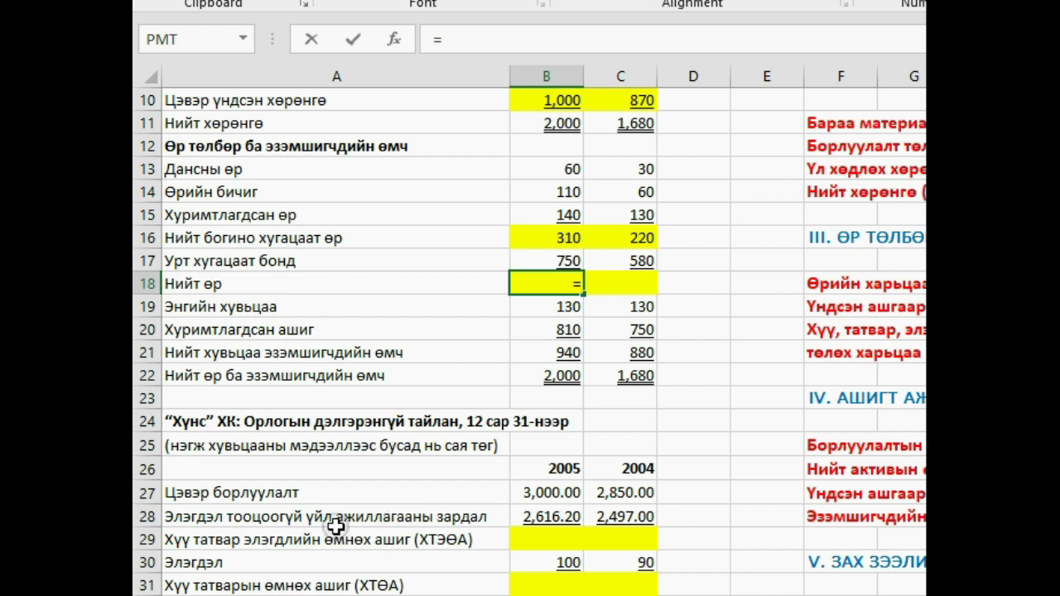
click(544, 239)
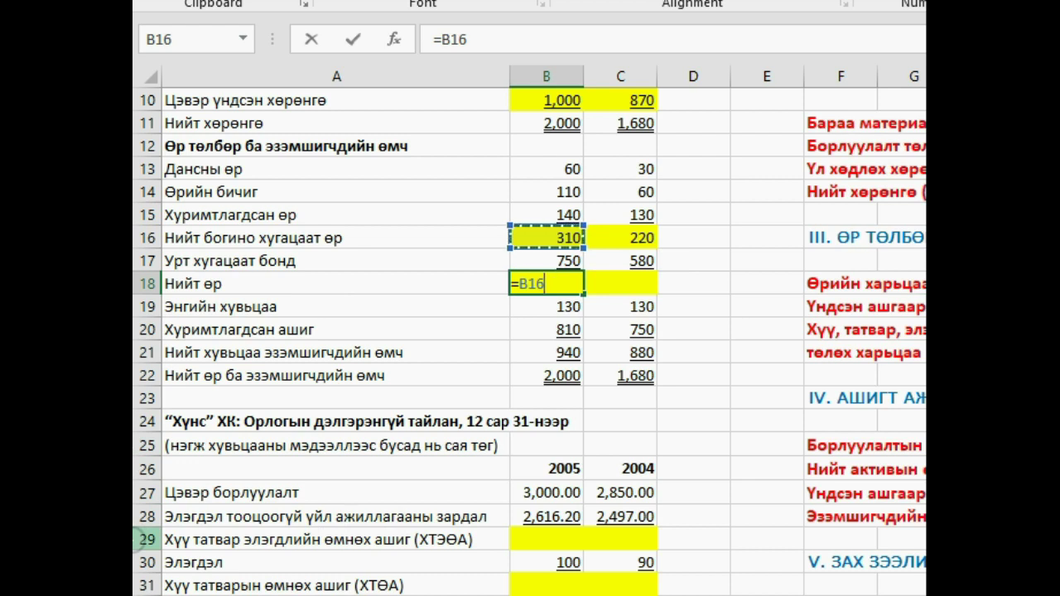
text(+)
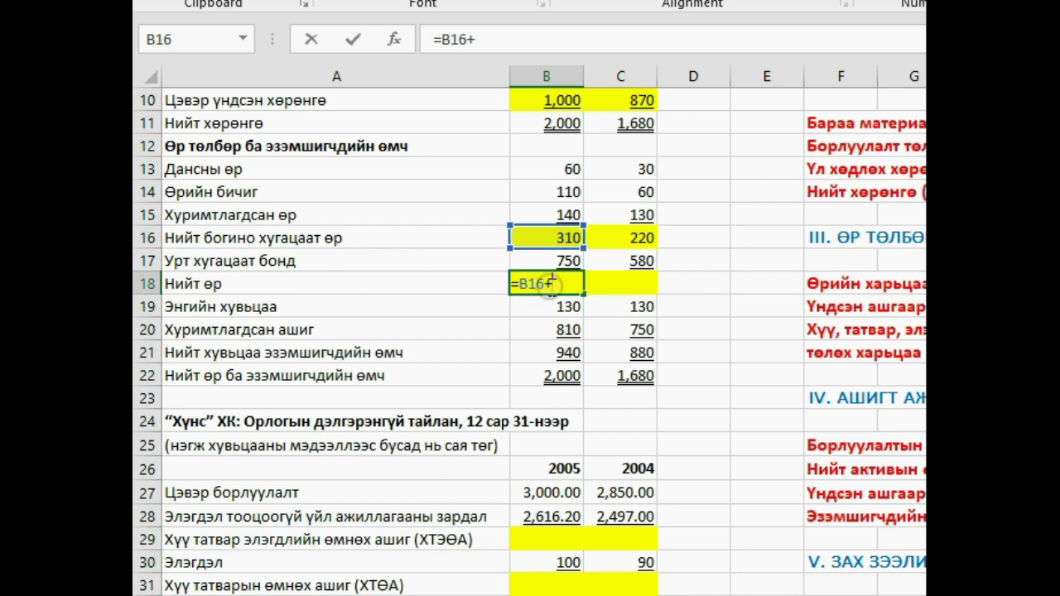
click(567, 260)
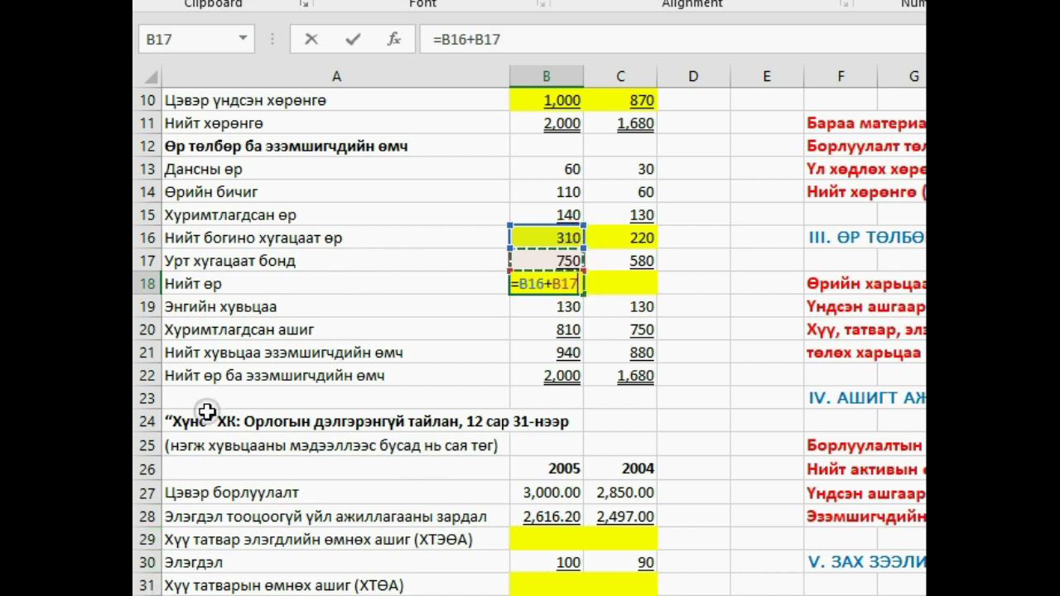
key(Return)
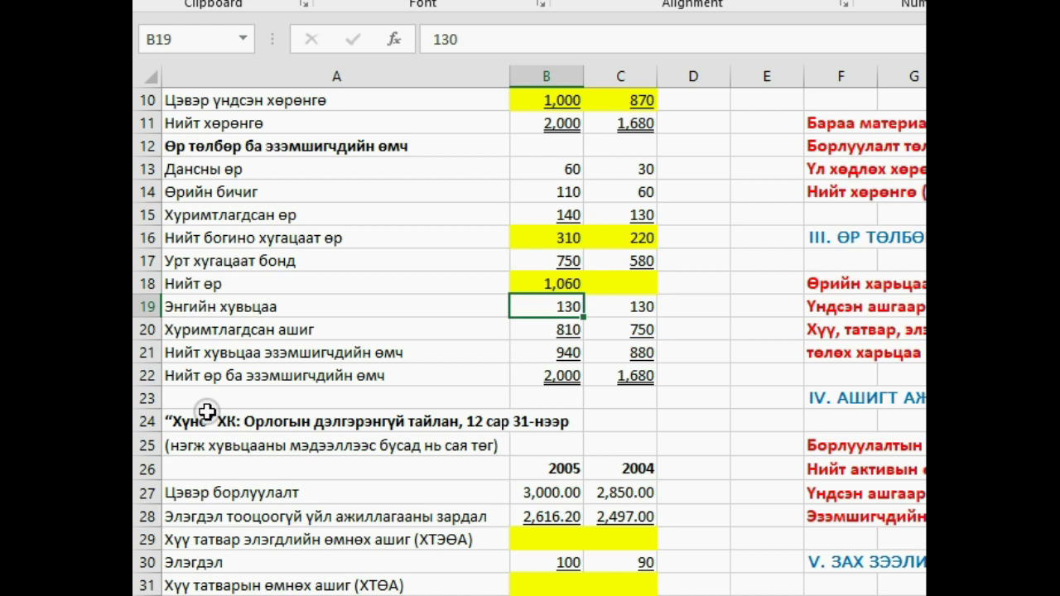
click(540, 286)
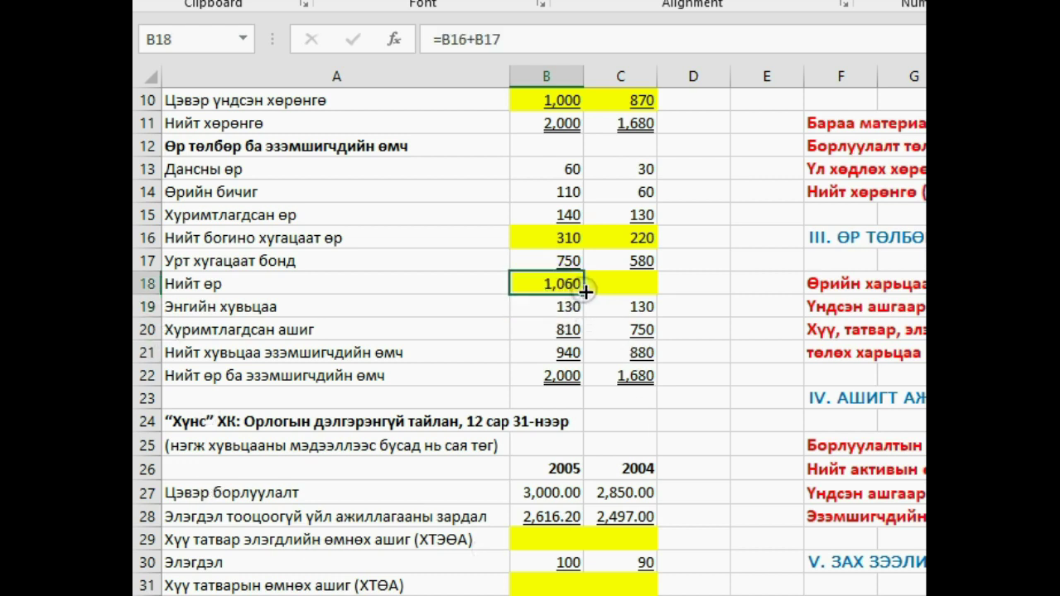
drag(583, 294, 645, 294)
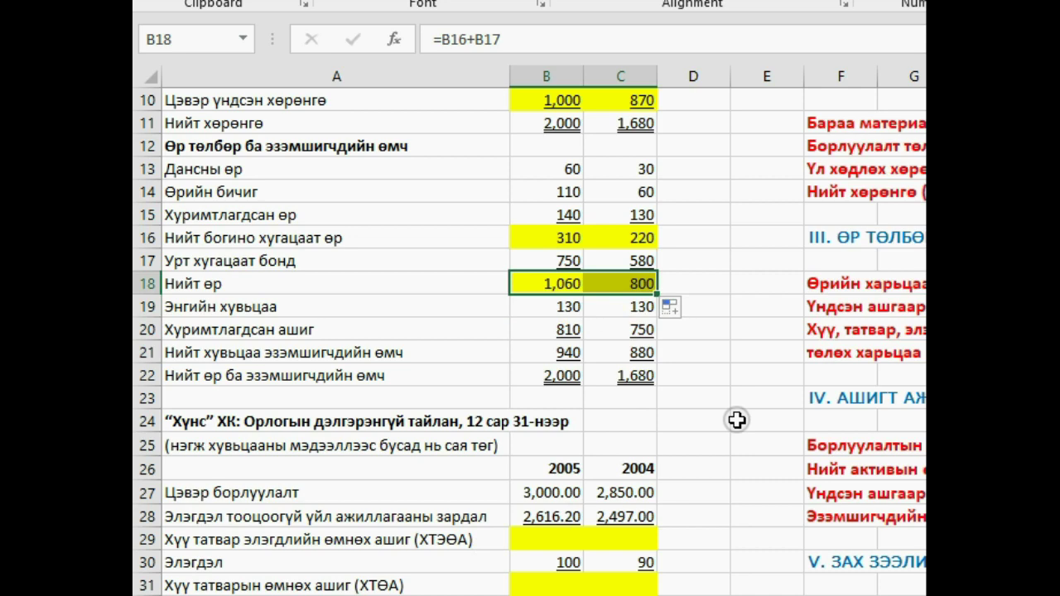
Calculate the 2005 earnings before interest, taxes and depreciation in B29 of the income statement as =B27-B28.
scroll(737, 420, up, 3)
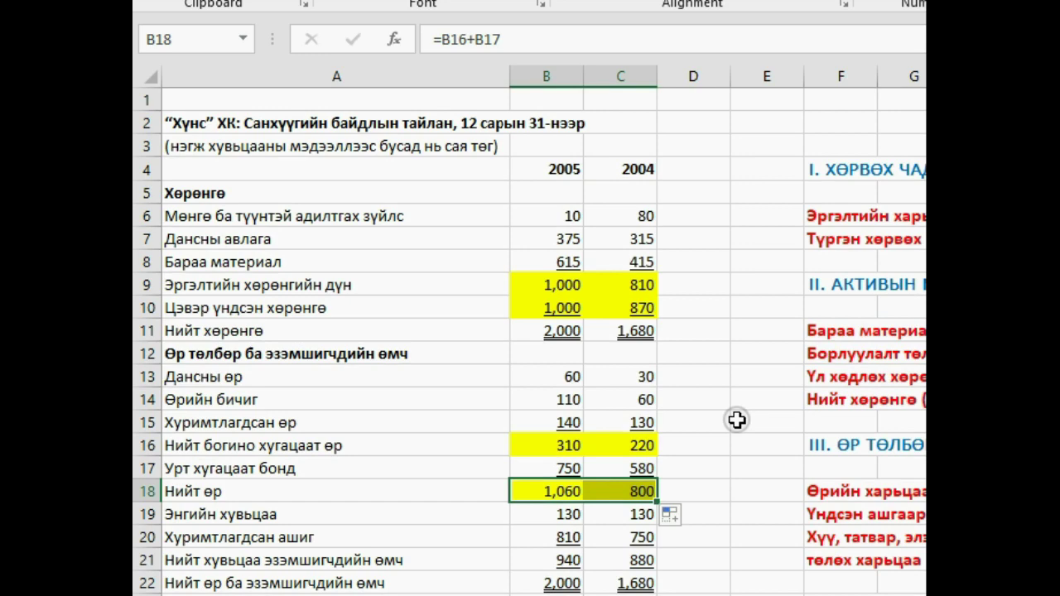
scroll(737, 420, down, 7)
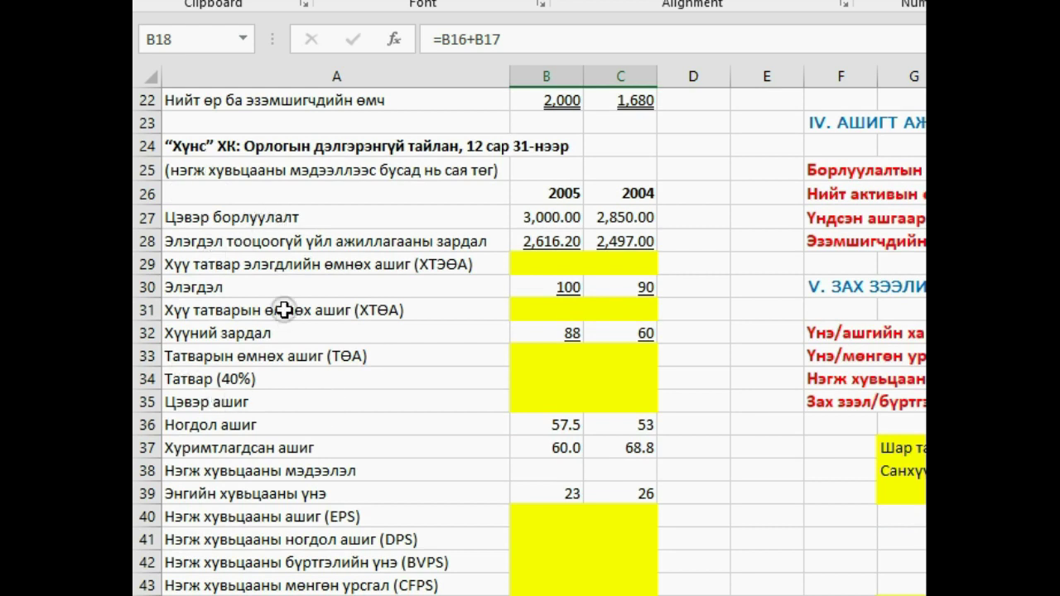
click(527, 265)
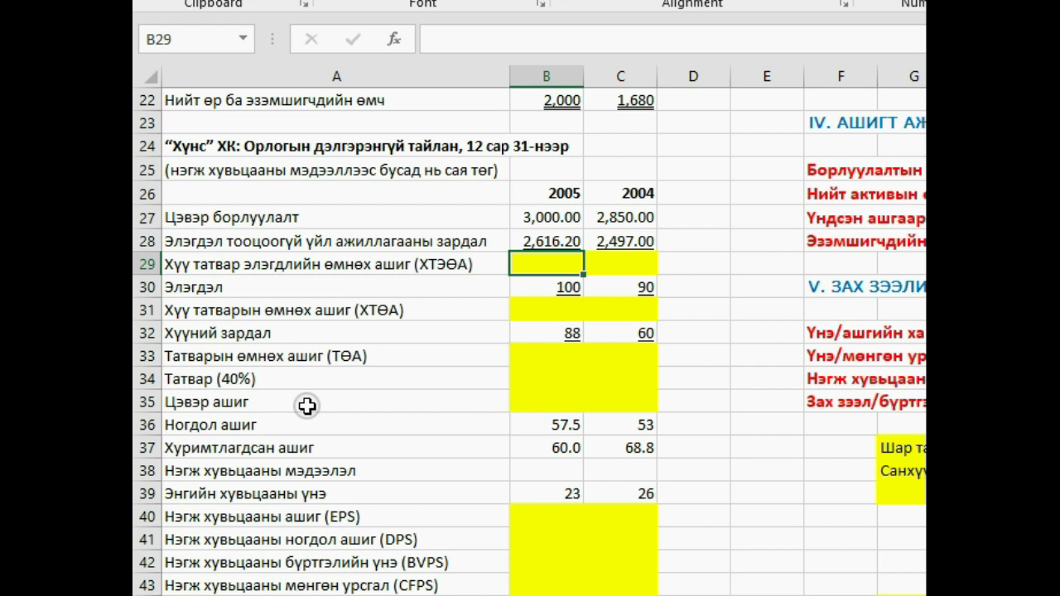
text(=)
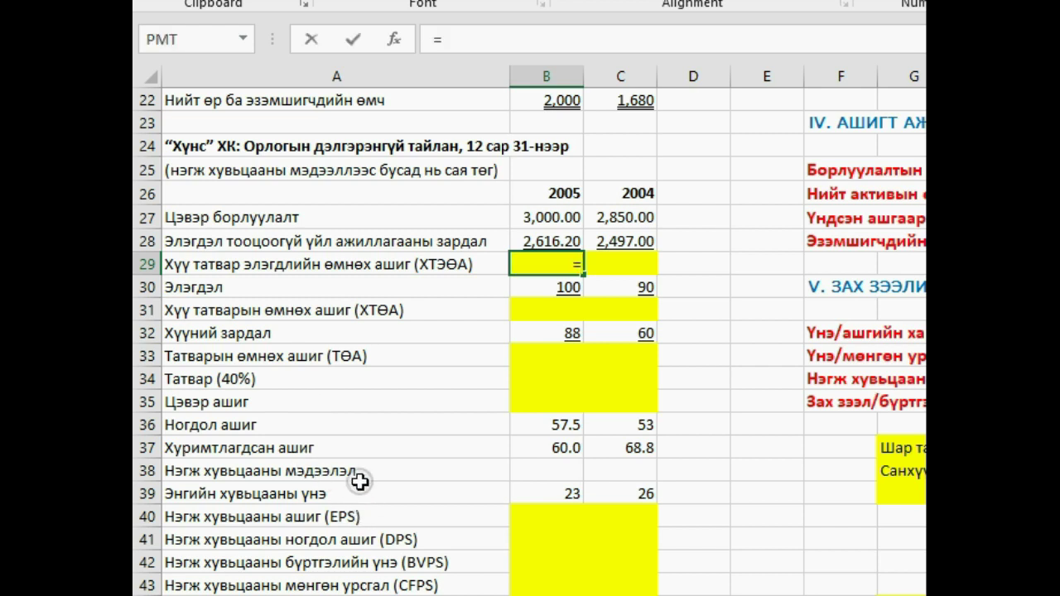
click(541, 218)
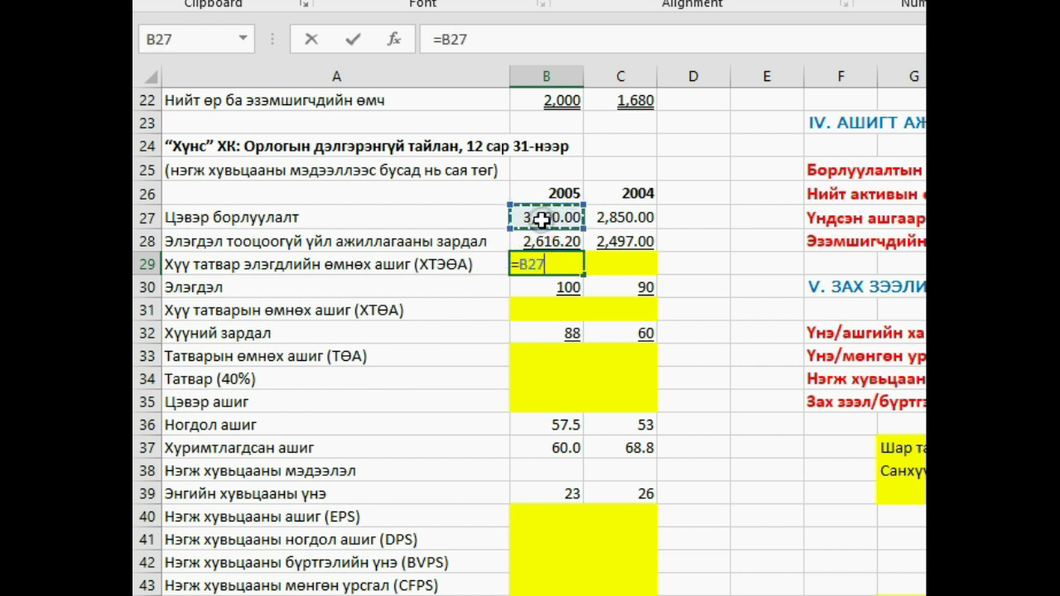
text(-)
click(581, 242)
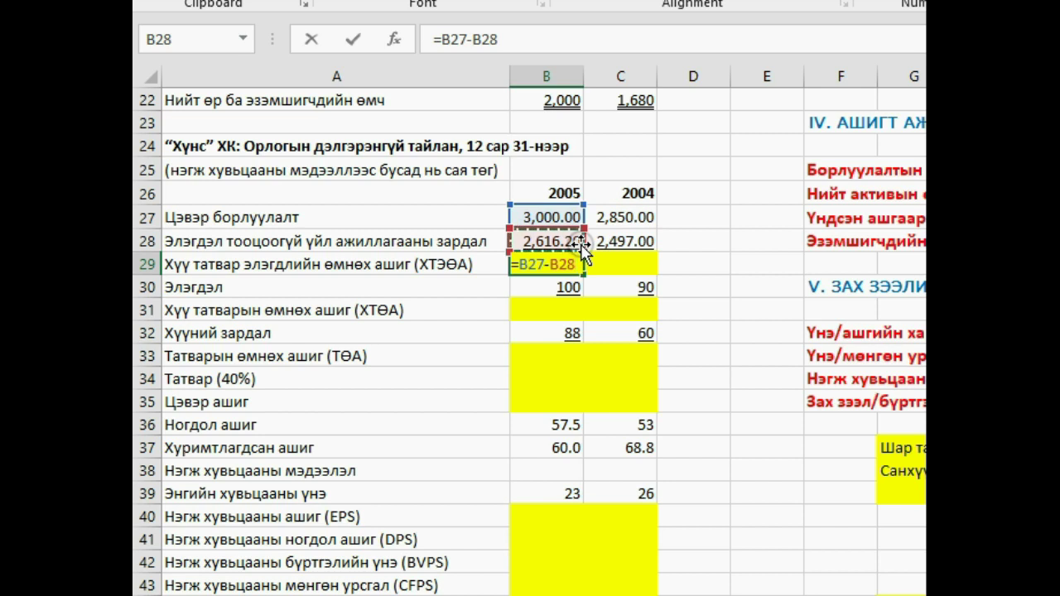
key(Return)
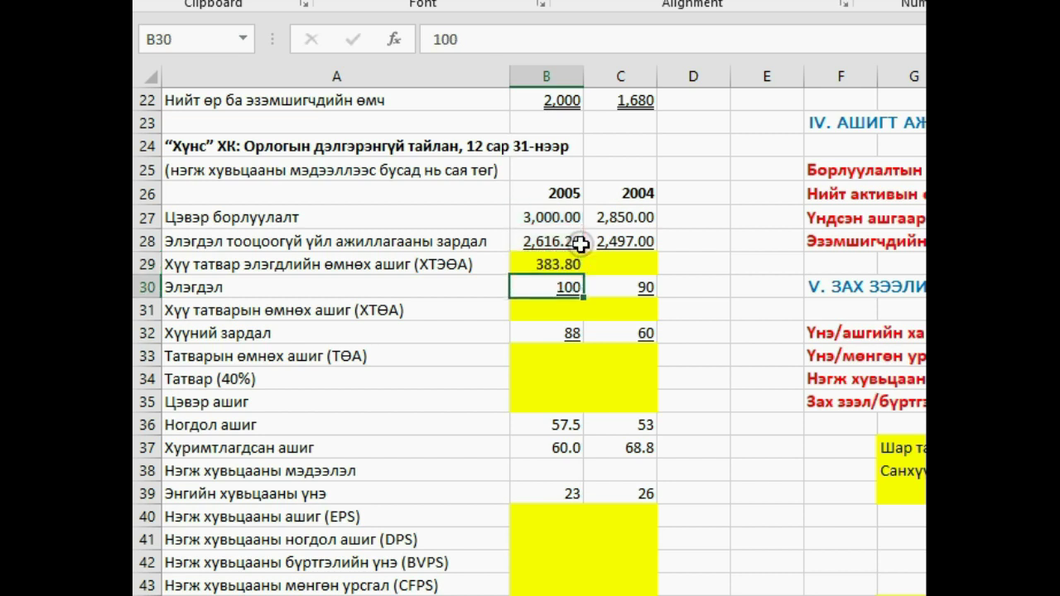
Fill the 2005 formula for earnings before interest, taxes and depreciation from B29 across to C29.
click(542, 263)
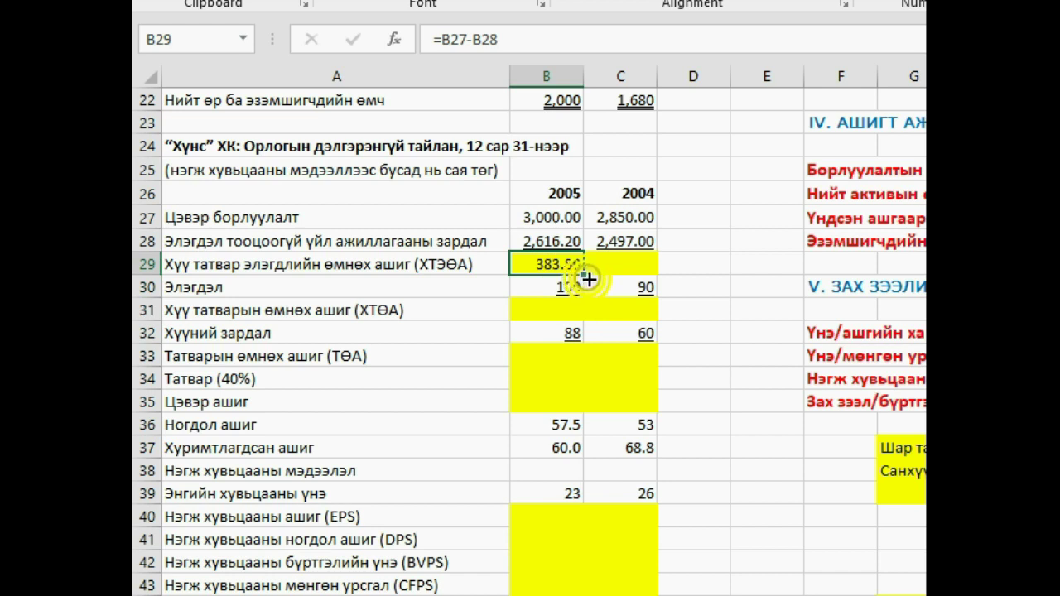
drag(584, 277, 648, 273)
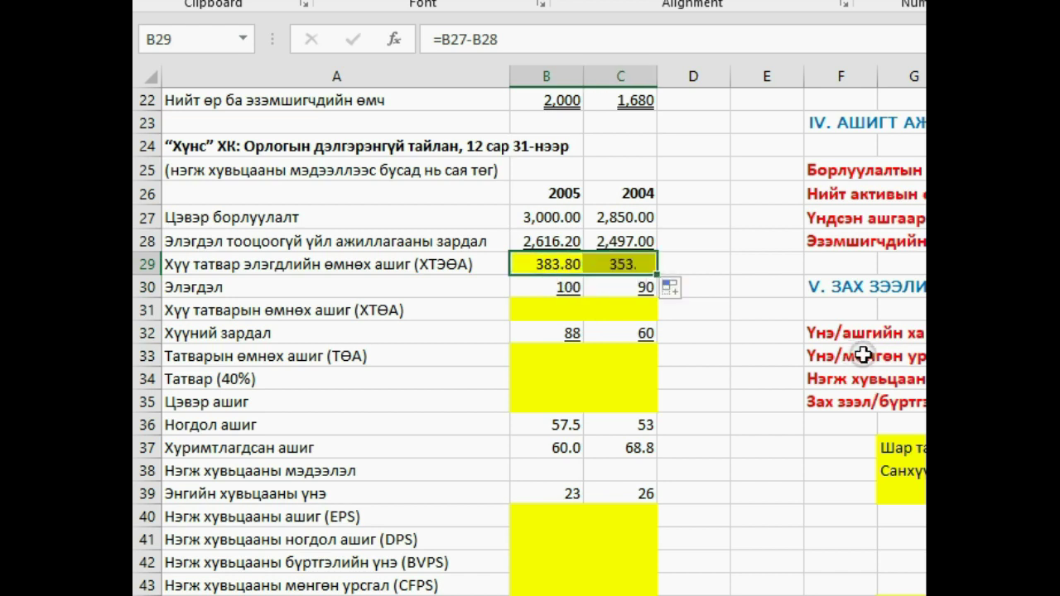
click(827, 329)
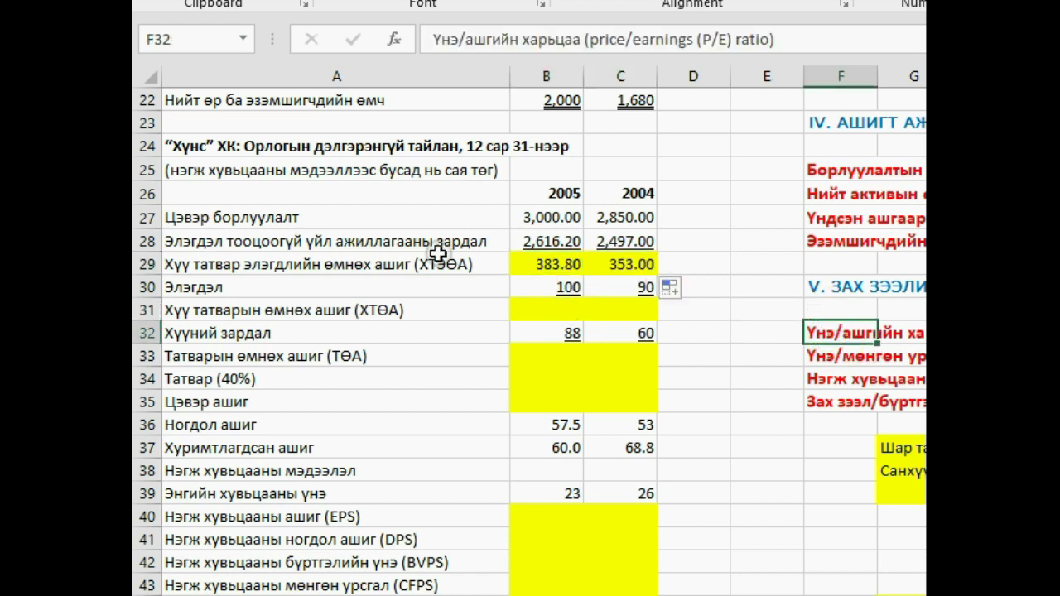
Calculate earnings before interest and taxes in B31 as =B29-B30 and fill the formula across to C31.
click(543, 308)
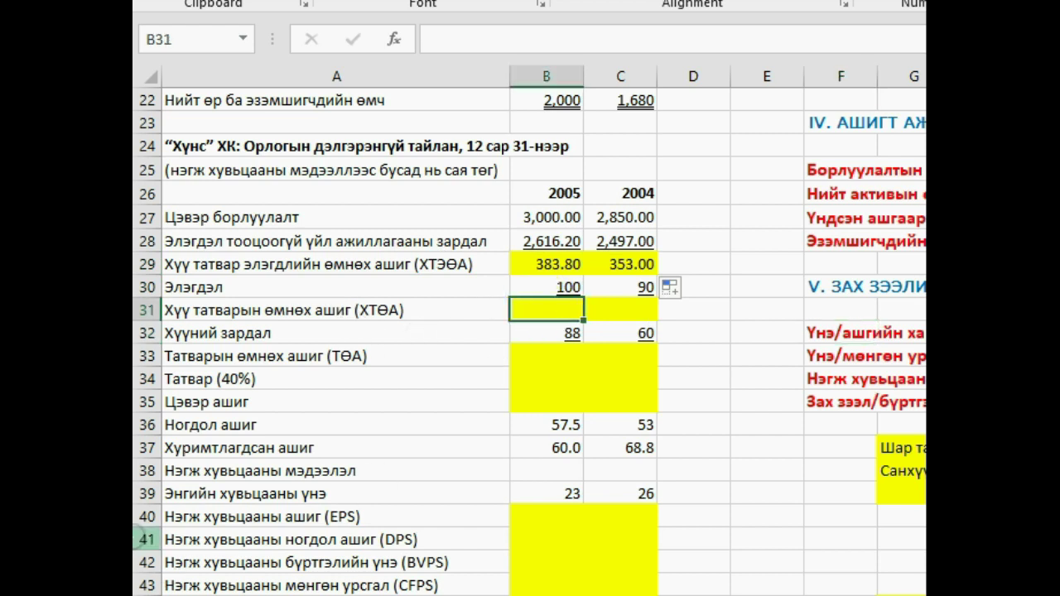
text(=)
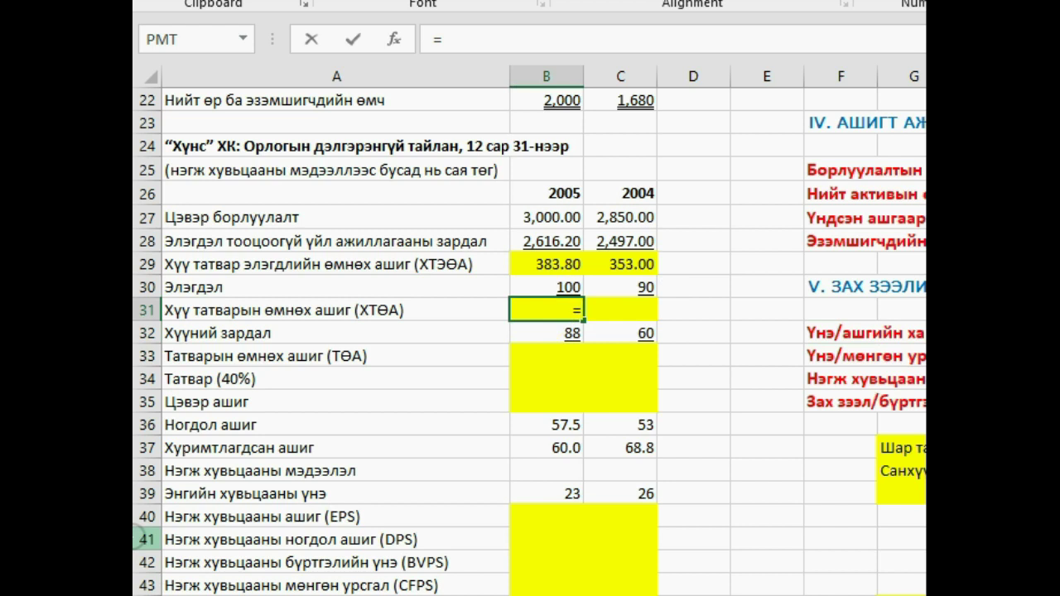
click(560, 269)
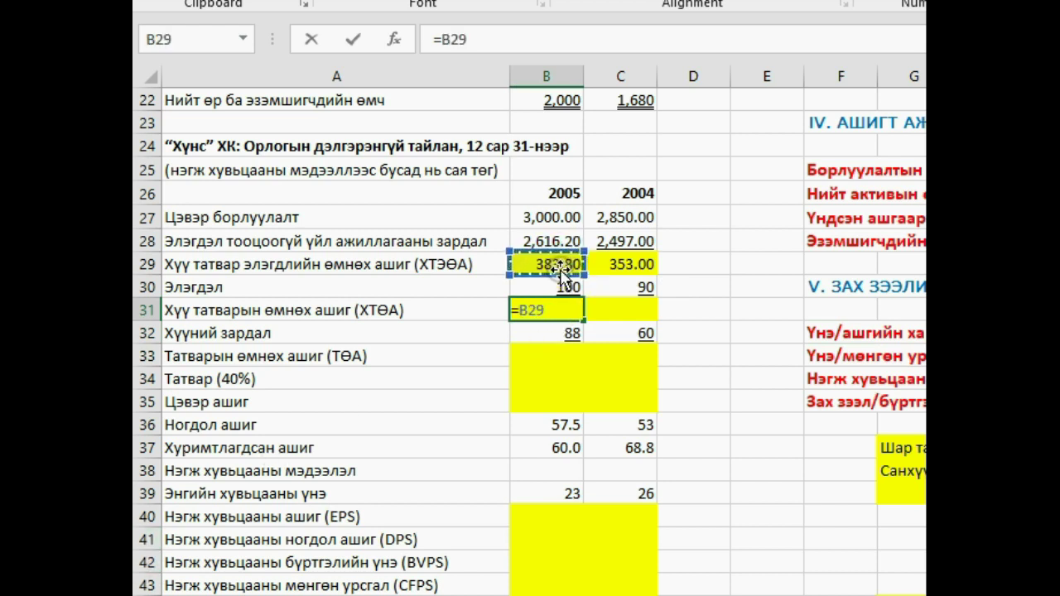
text(-)
click(553, 286)
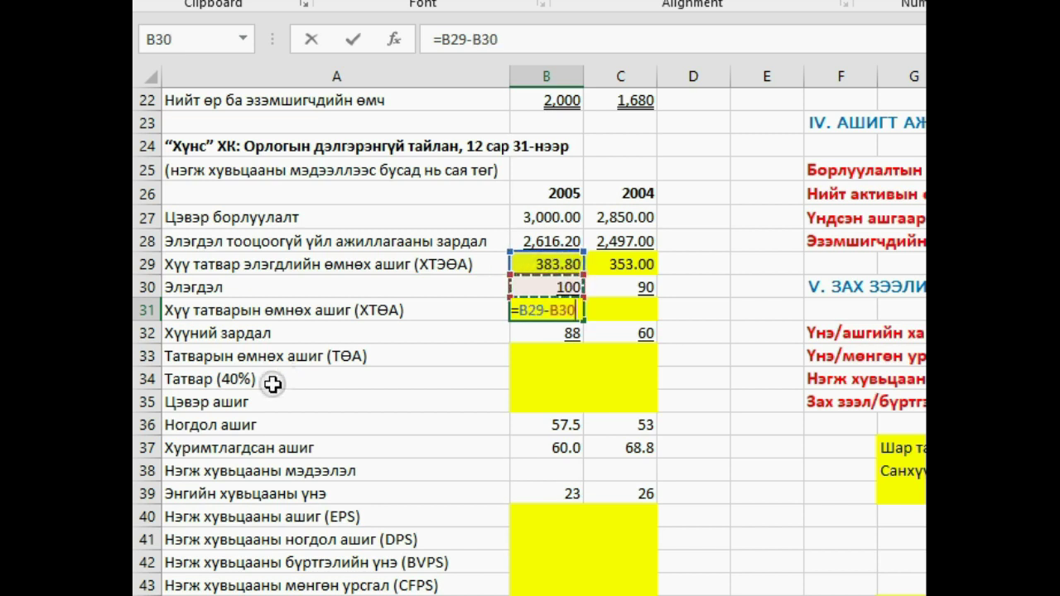
key(Return)
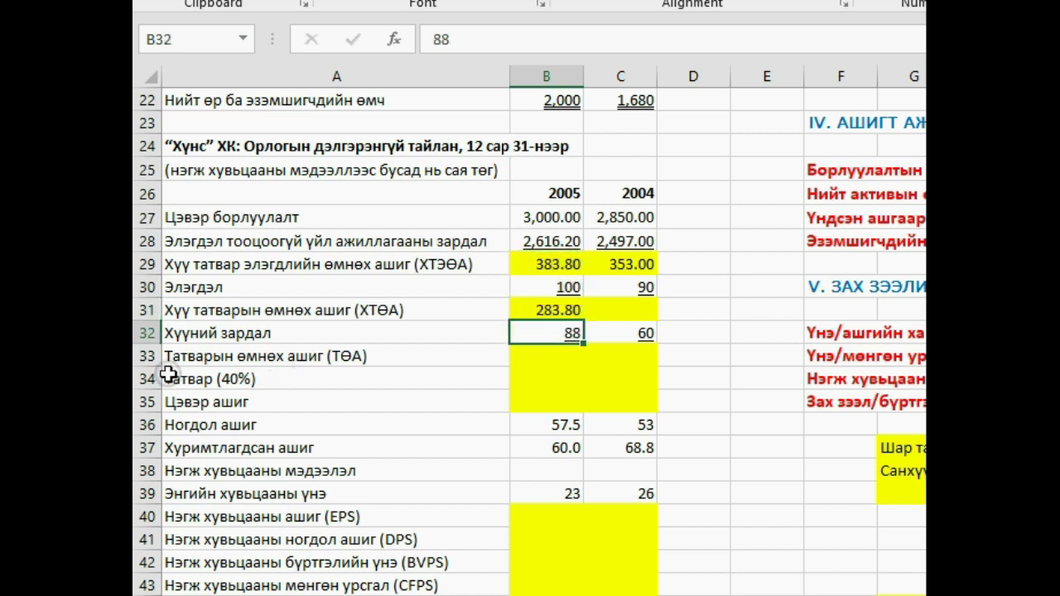
click(563, 310)
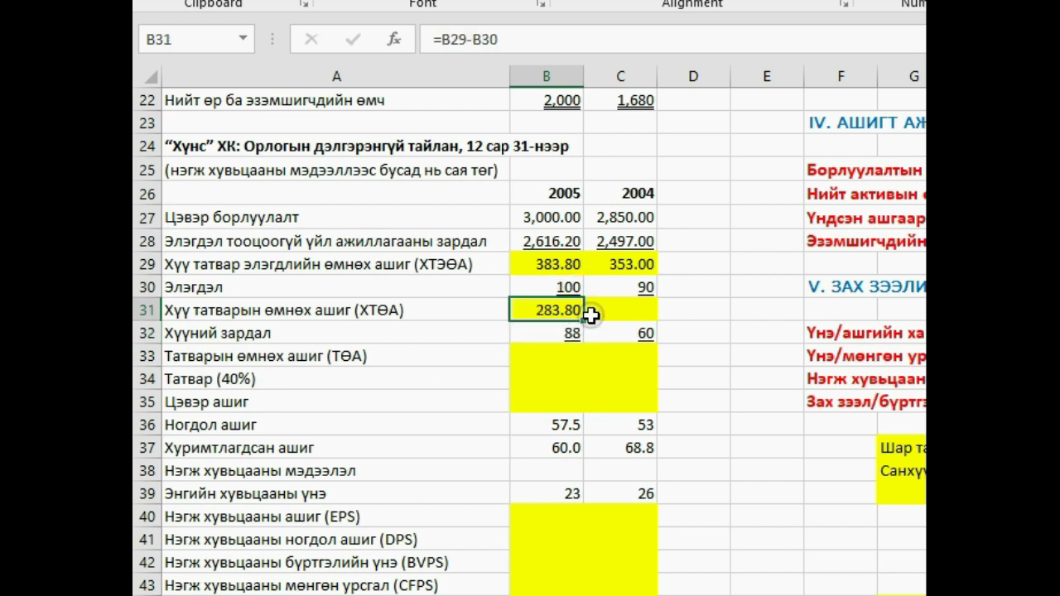
drag(583, 321, 667, 312)
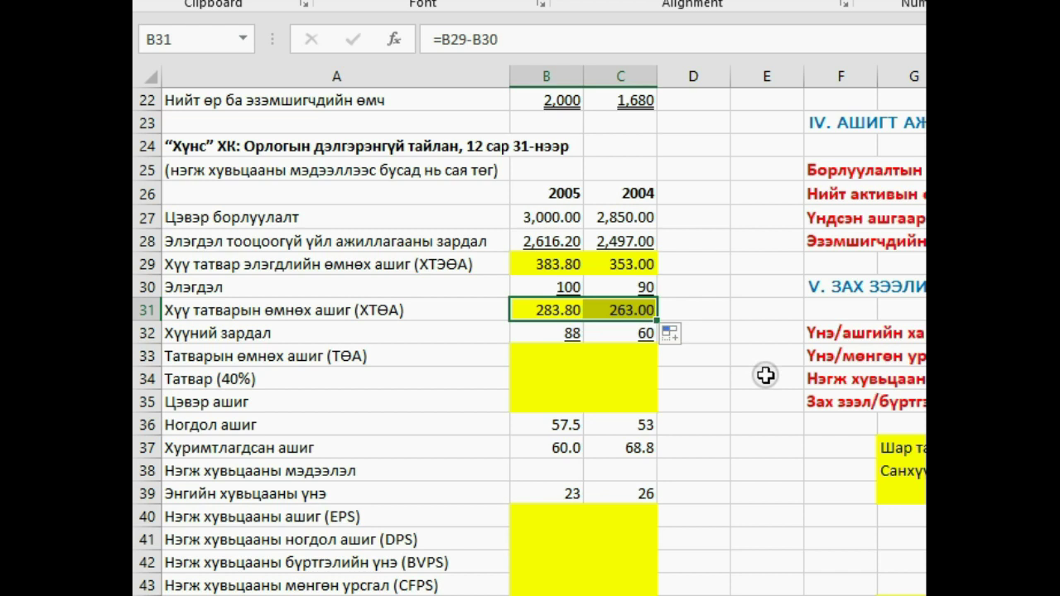
Calculate earnings before taxes in B33 as =B31-B32 and fill the formula across to C33.
click(539, 354)
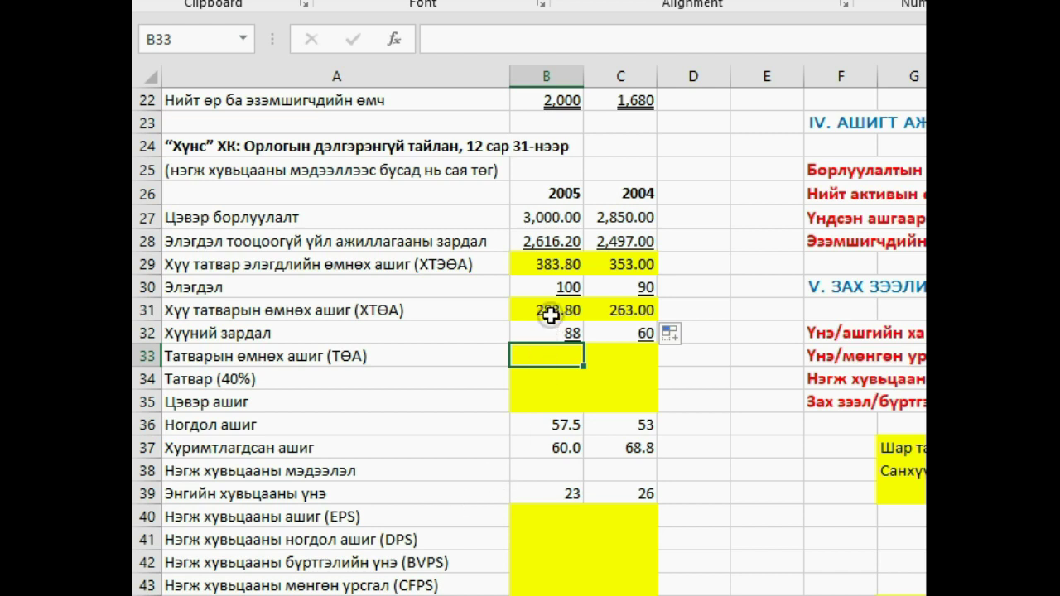
text(=)
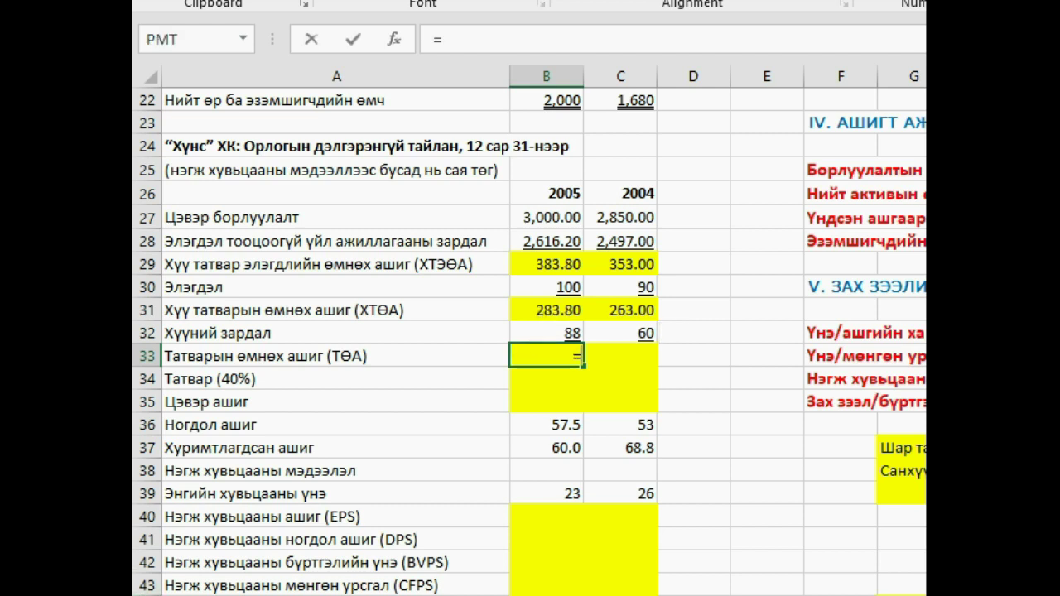
click(560, 307)
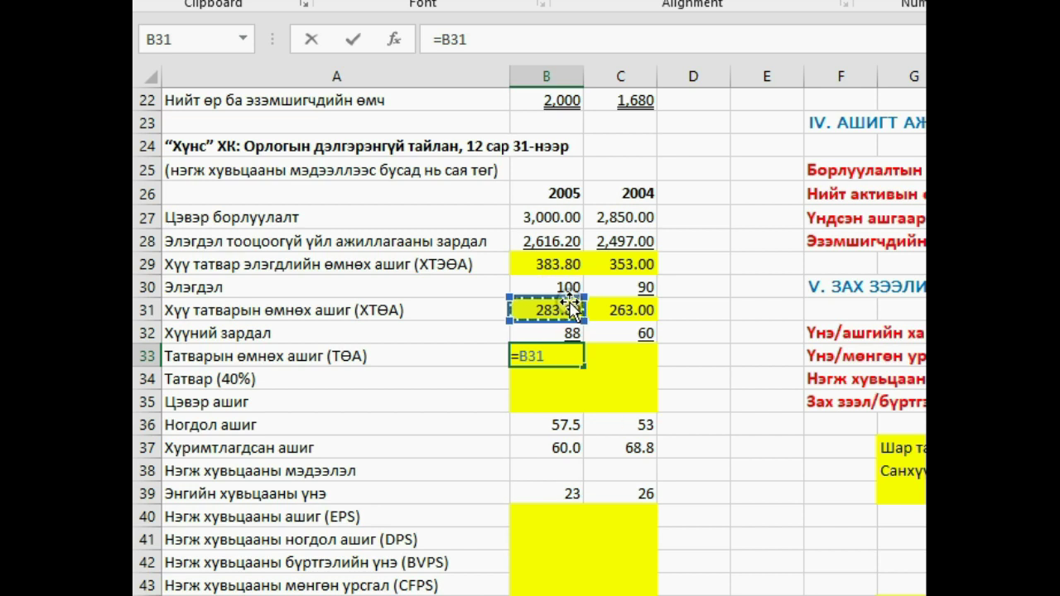
text(-)
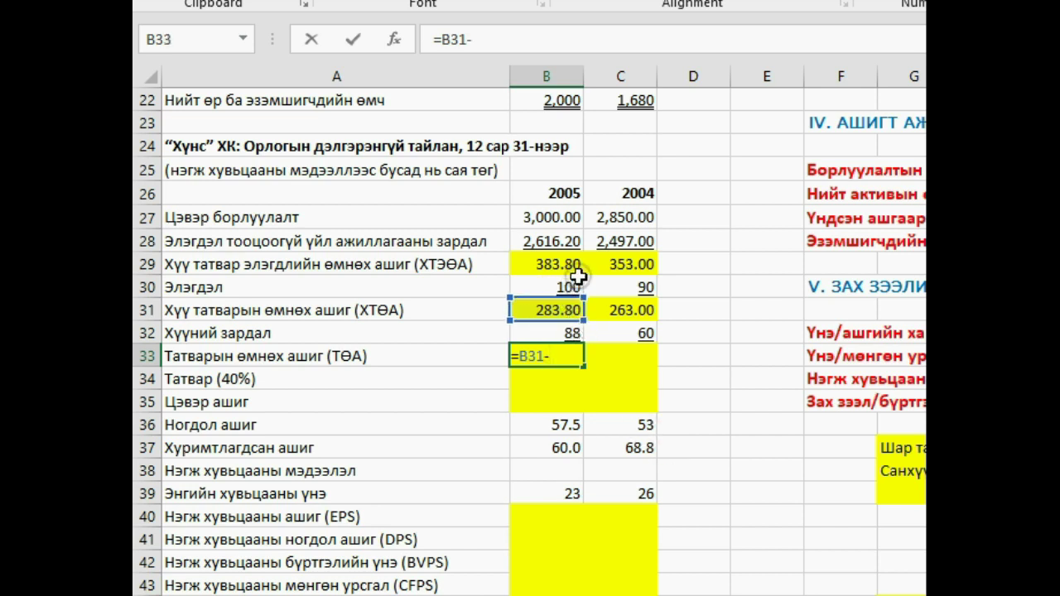
click(571, 333)
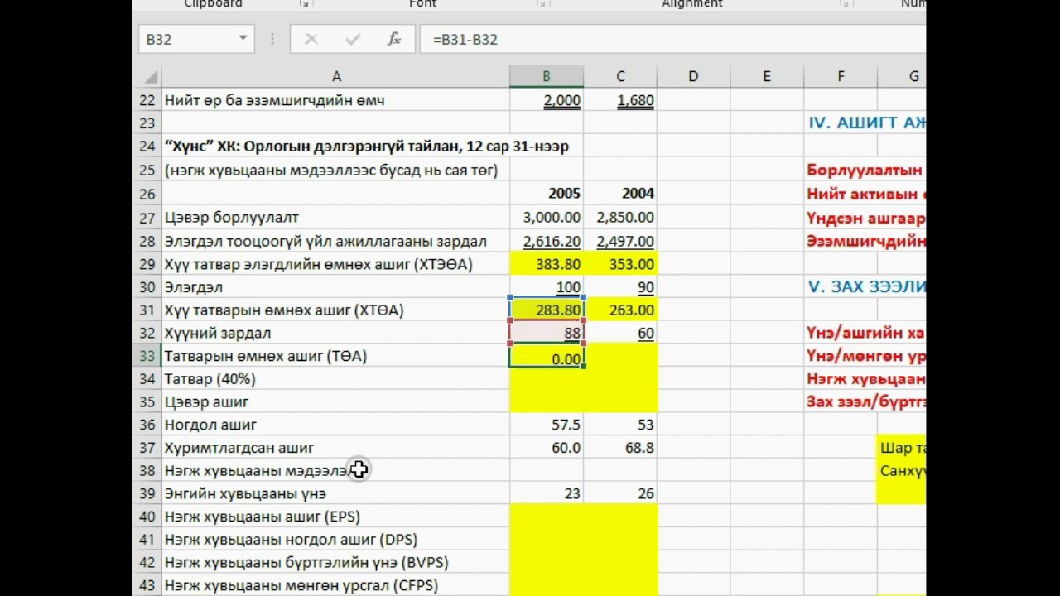
key(Return)
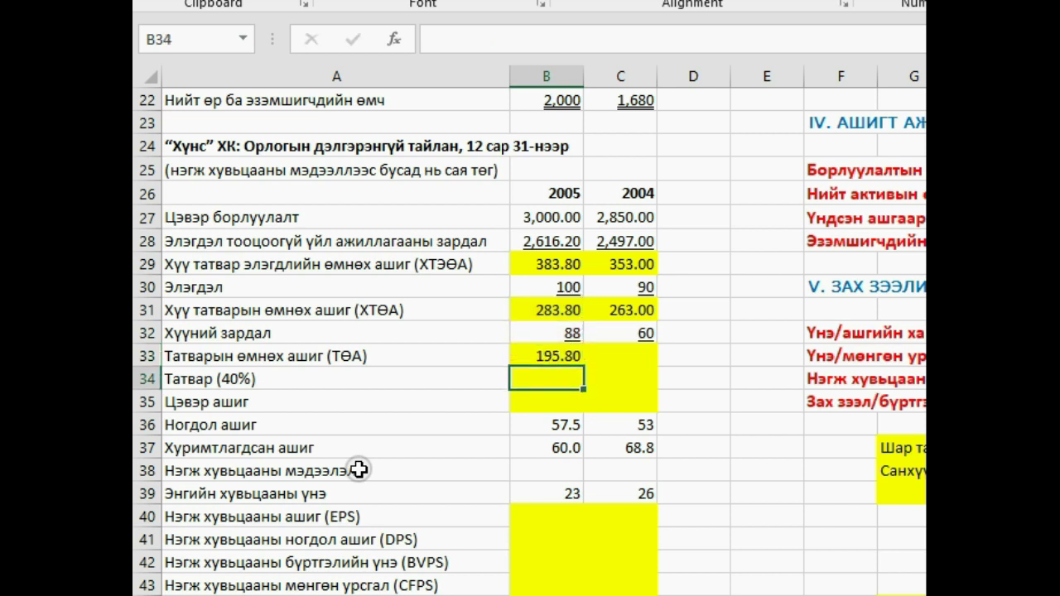
click(536, 355)
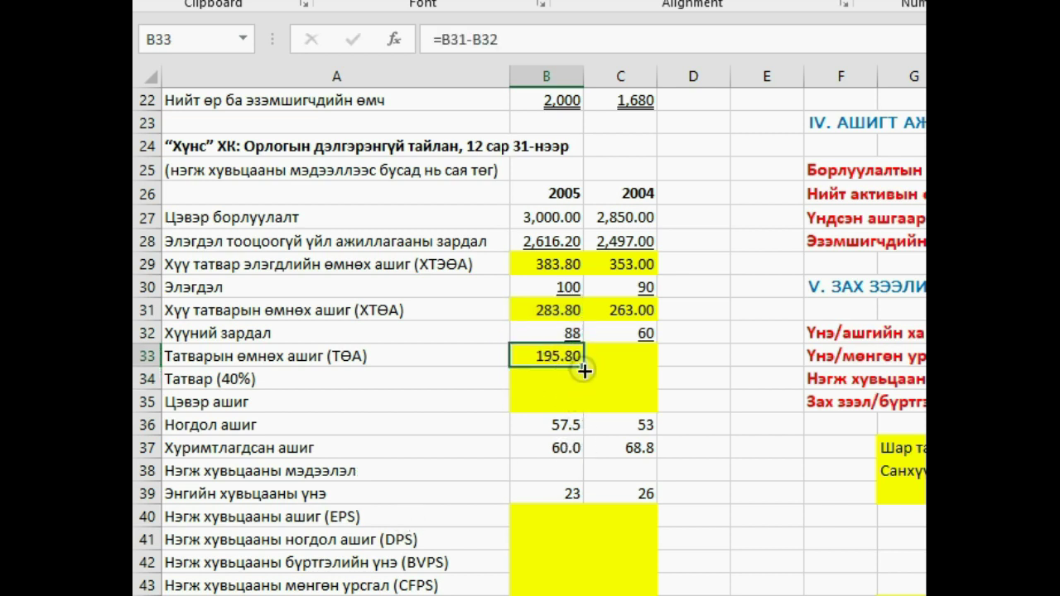
drag(585, 372, 627, 379)
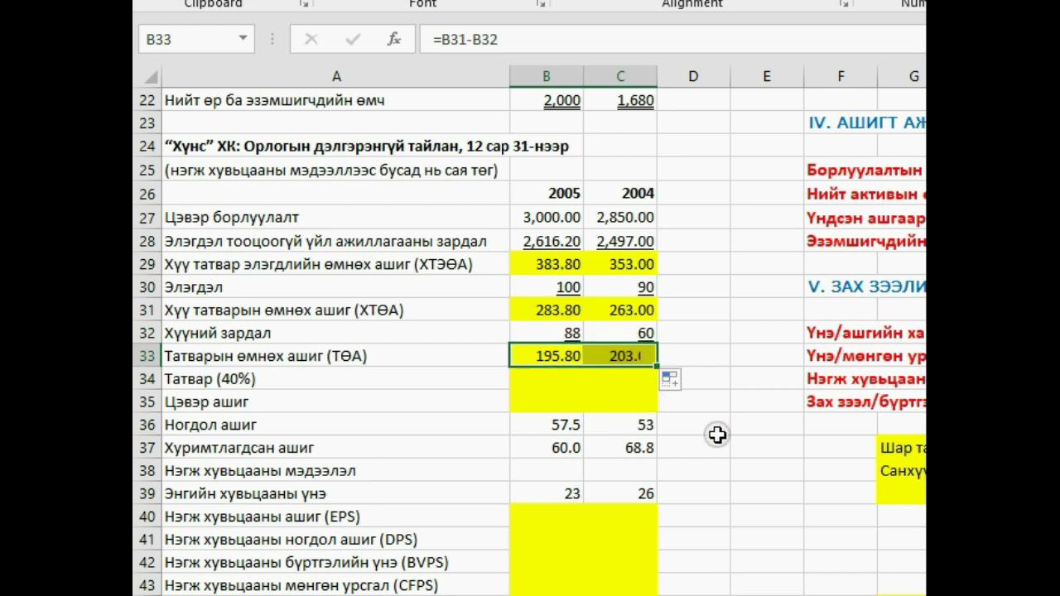
Calculate the 40% tax in B34 as =B33*40% and fill the formula across to C34.
click(537, 379)
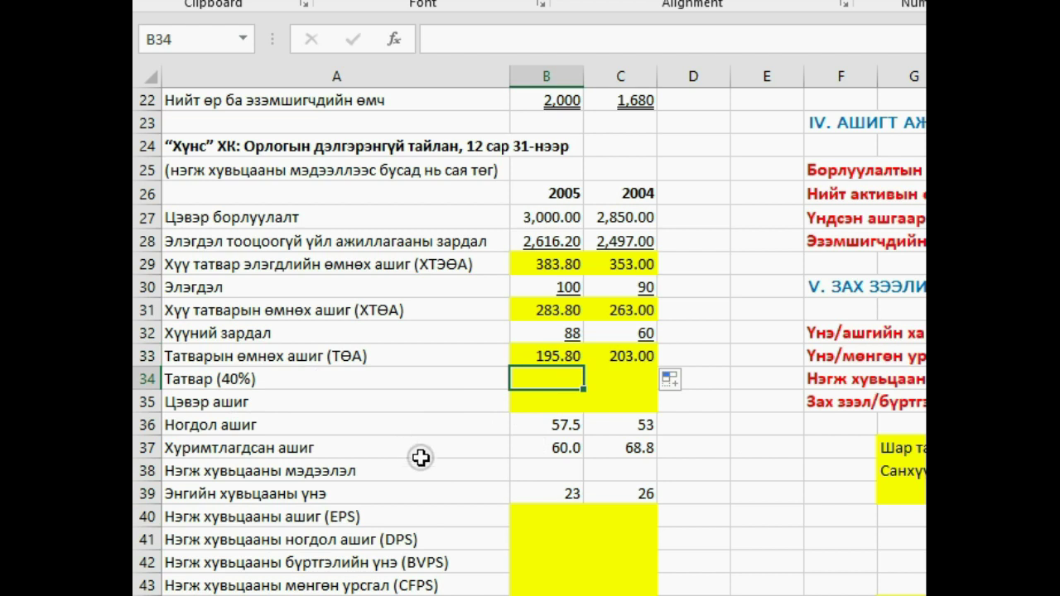
text(=)
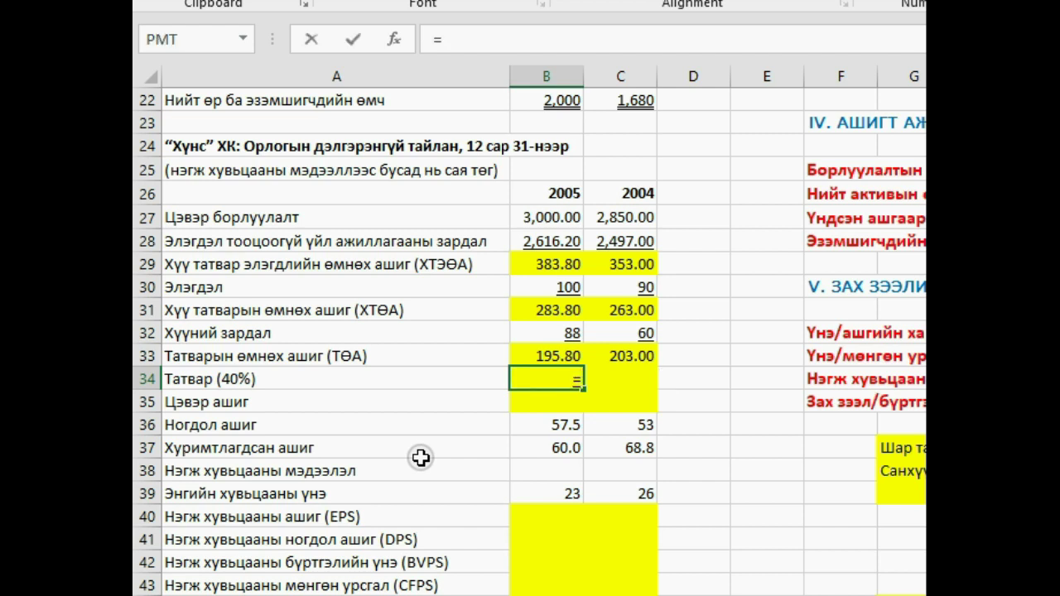
click(543, 356)
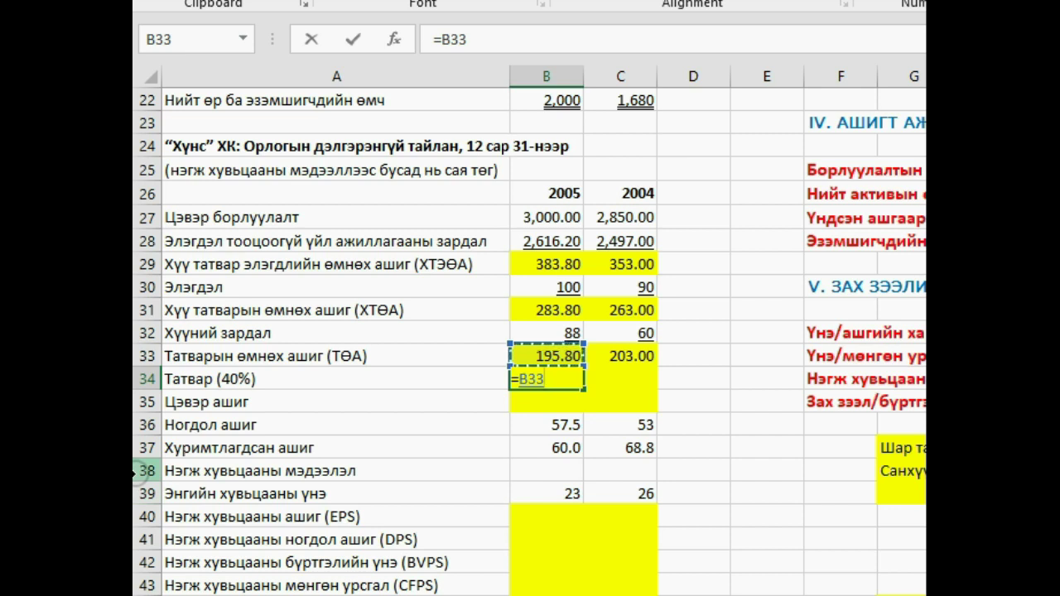
text(*)
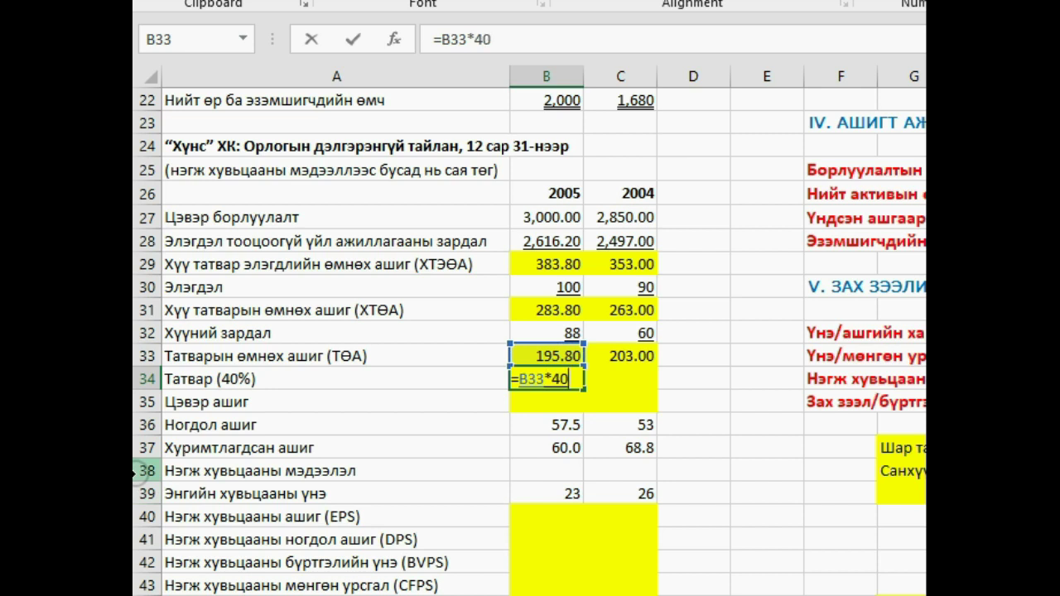
text(40%)
key(Return)
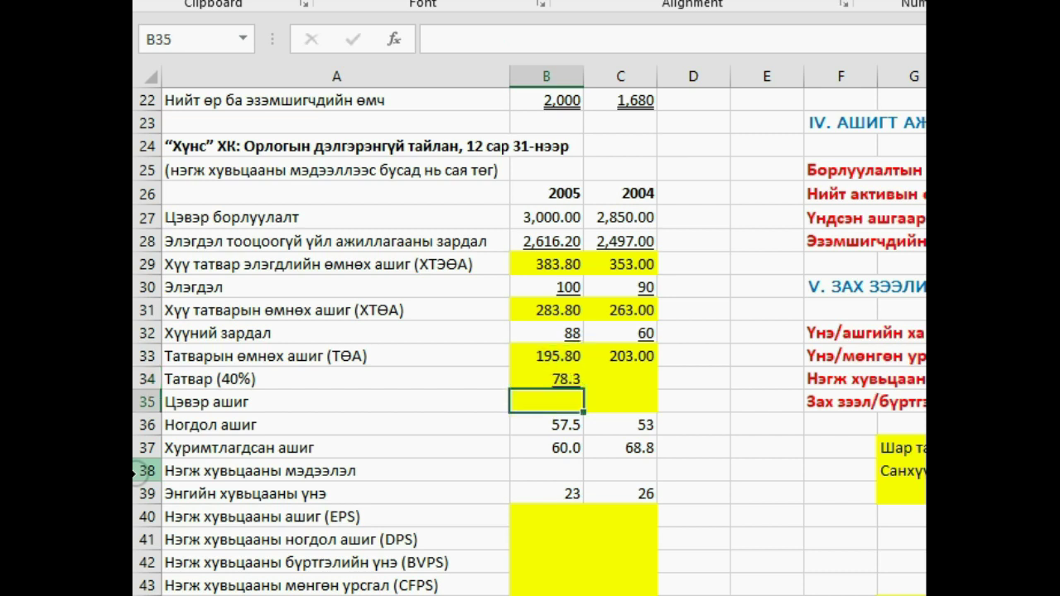
click(565, 380)
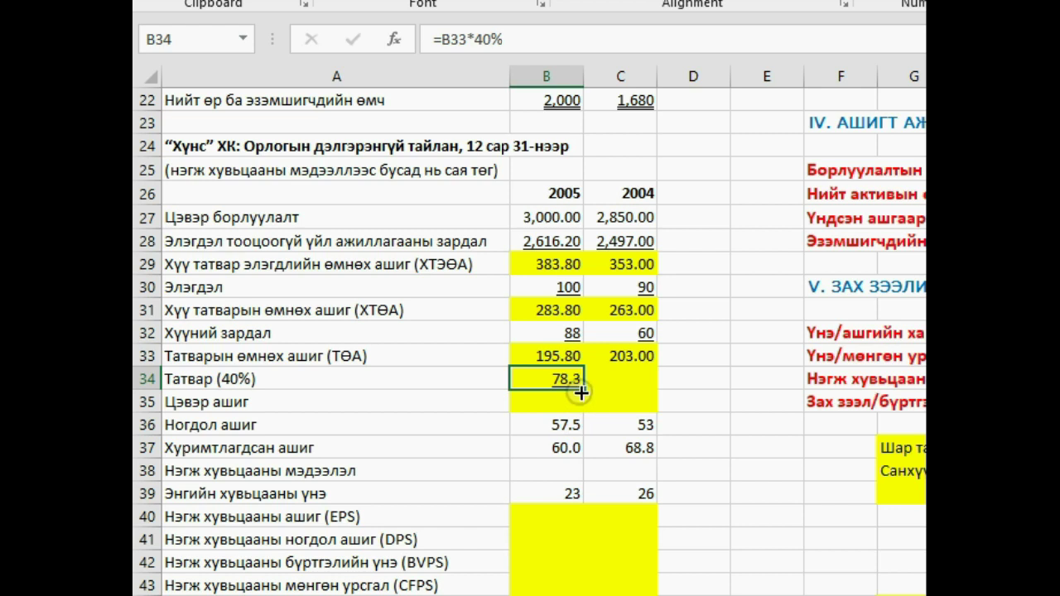
drag(582, 392, 642, 384)
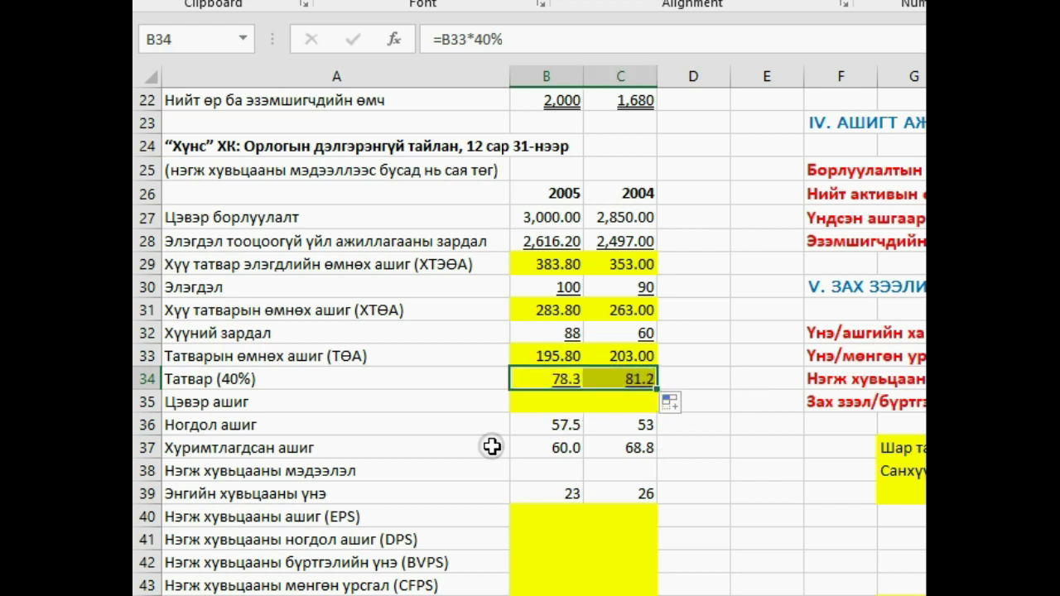
Calculate net income in B35 as =B33-B34 and fill the formula across to C35.
click(540, 423)
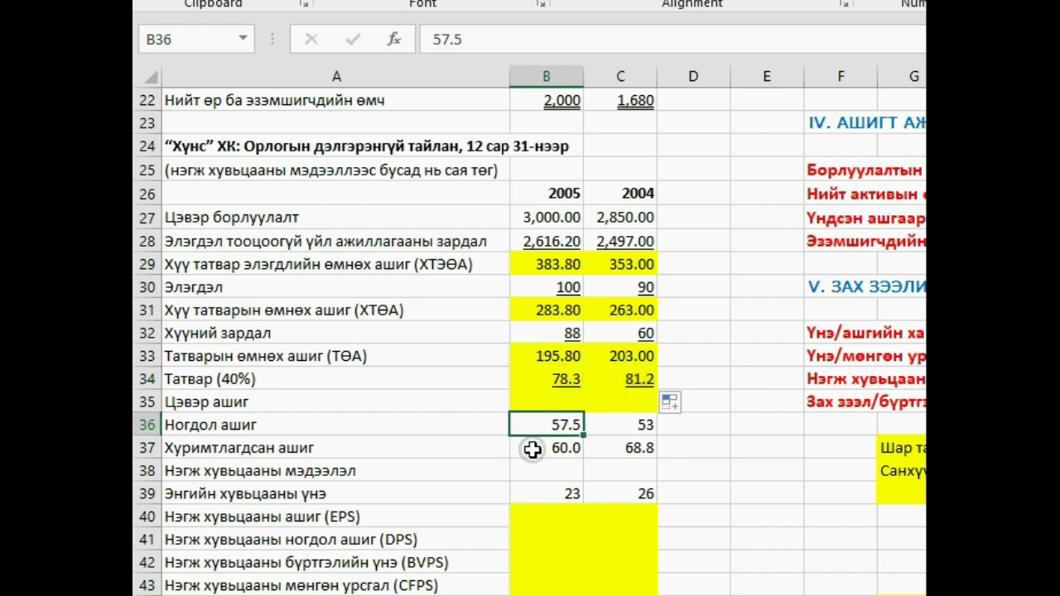
click(575, 403)
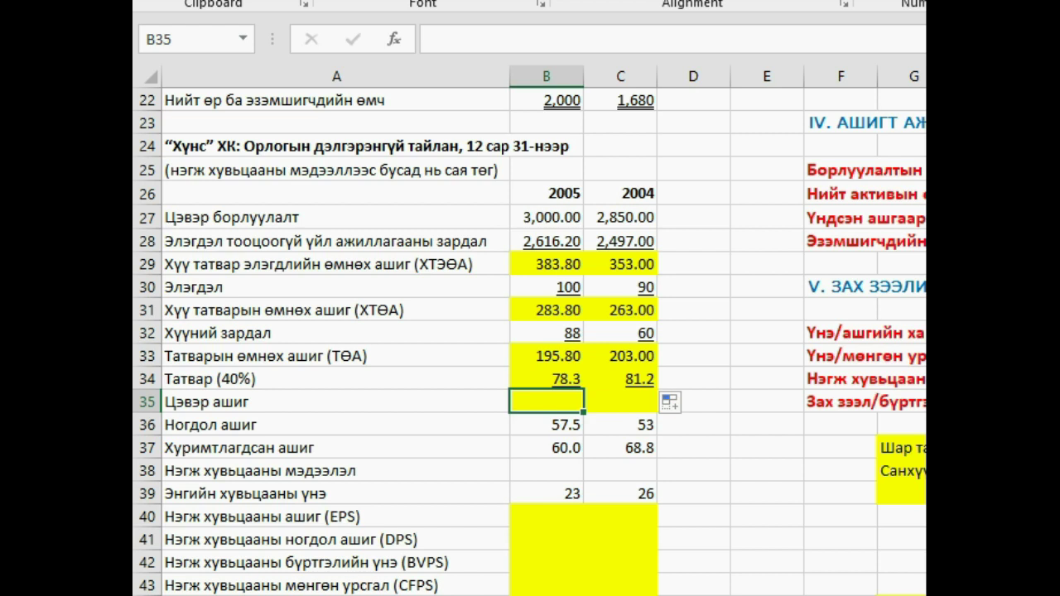
text(=)
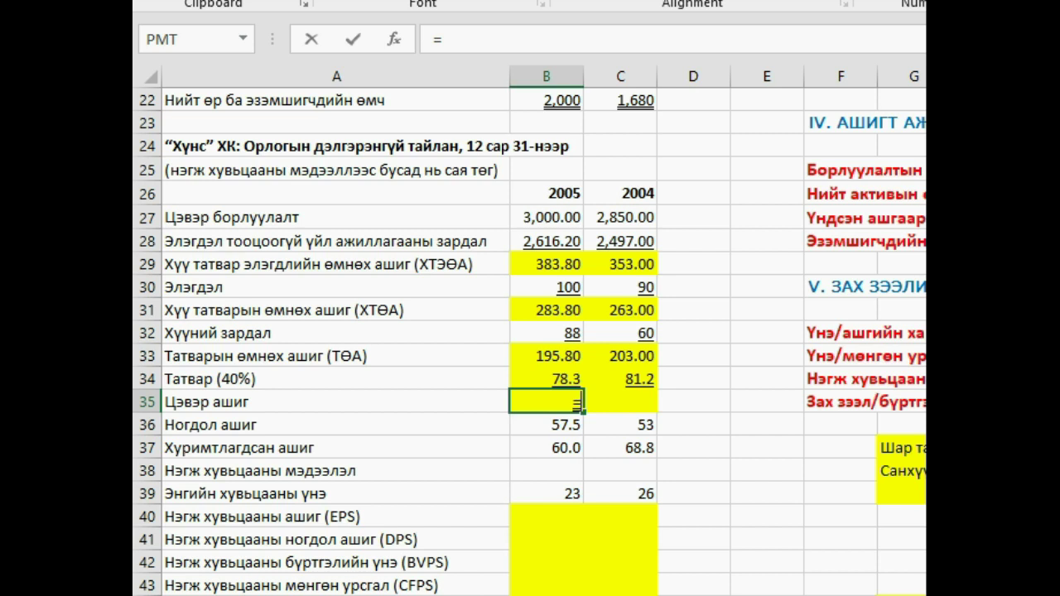
click(551, 357)
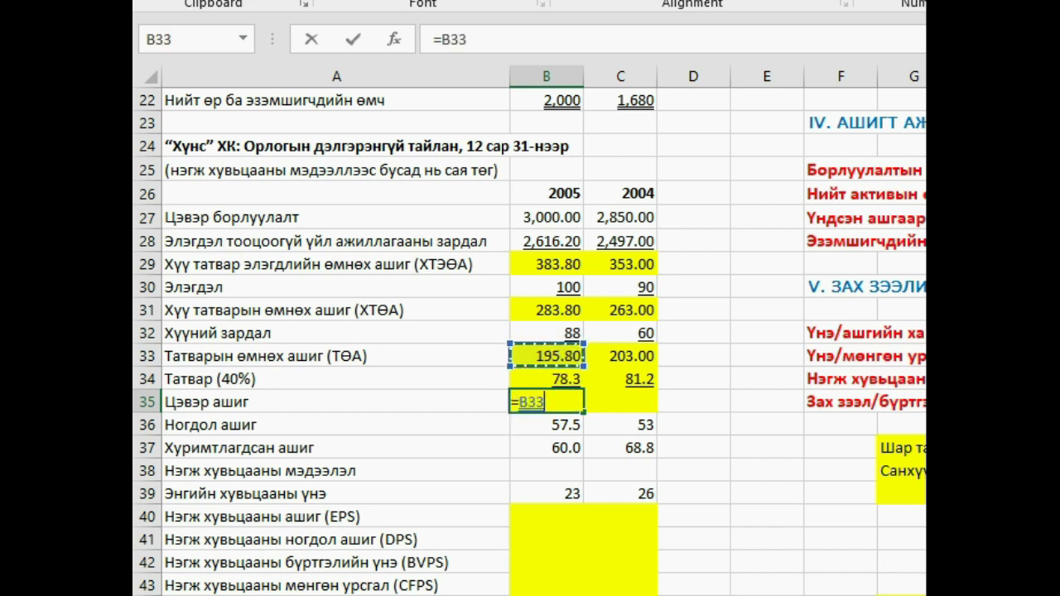
text(-)
click(543, 388)
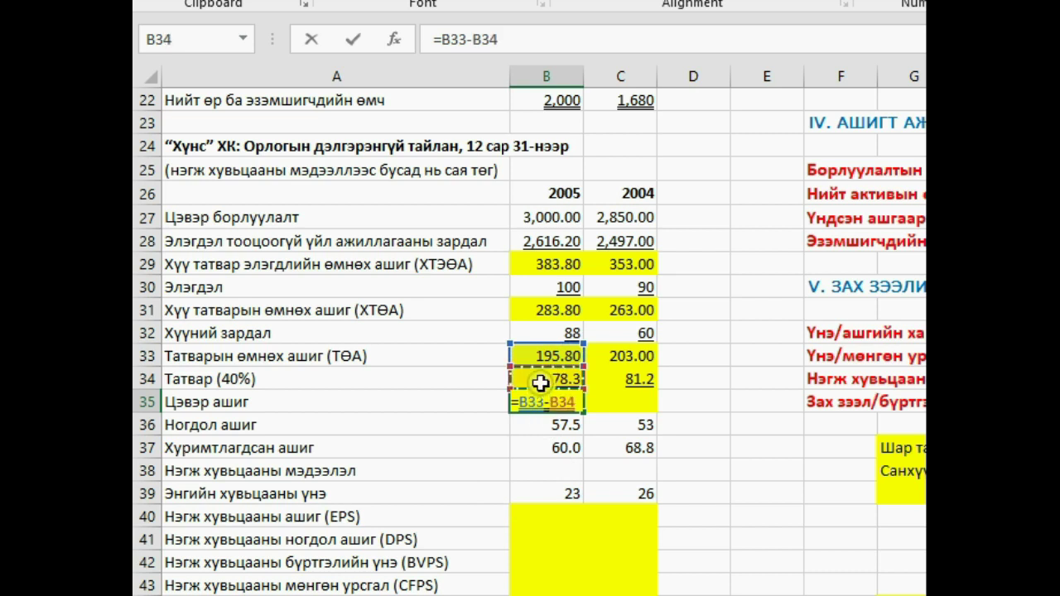
key(Return)
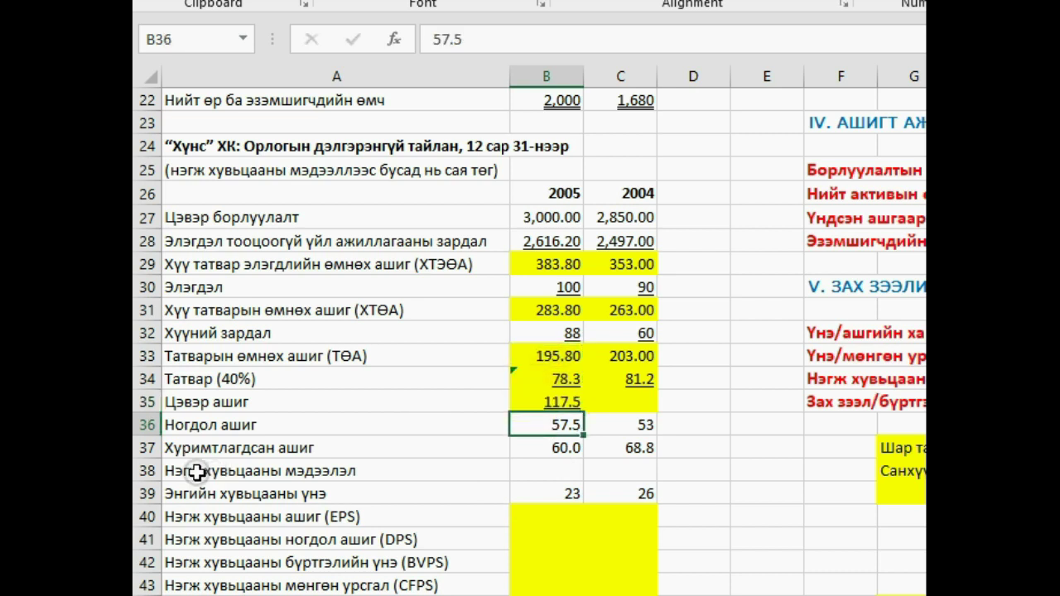
click(566, 400)
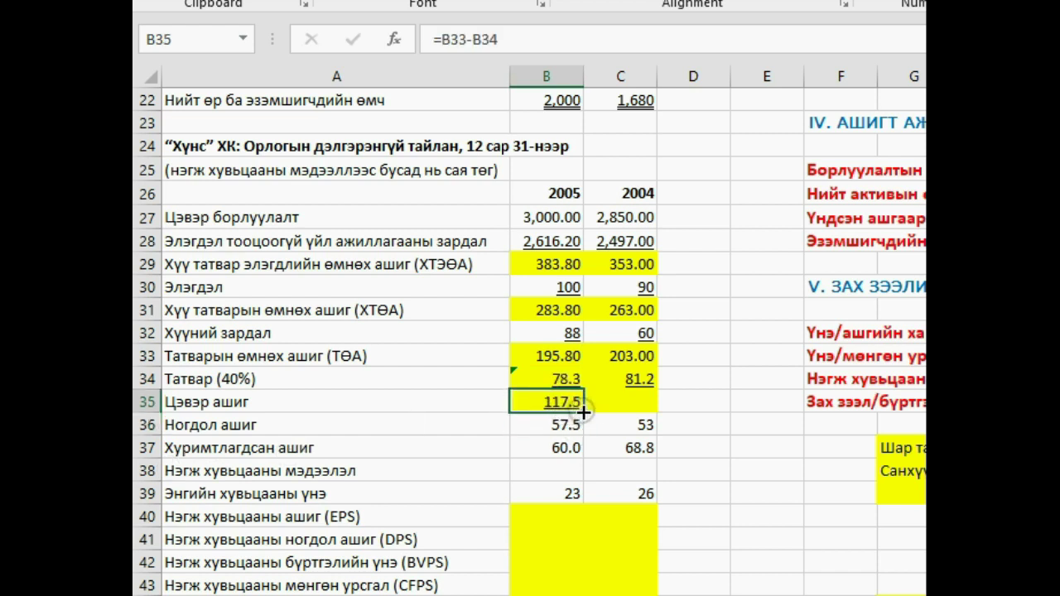
drag(582, 412, 654, 403)
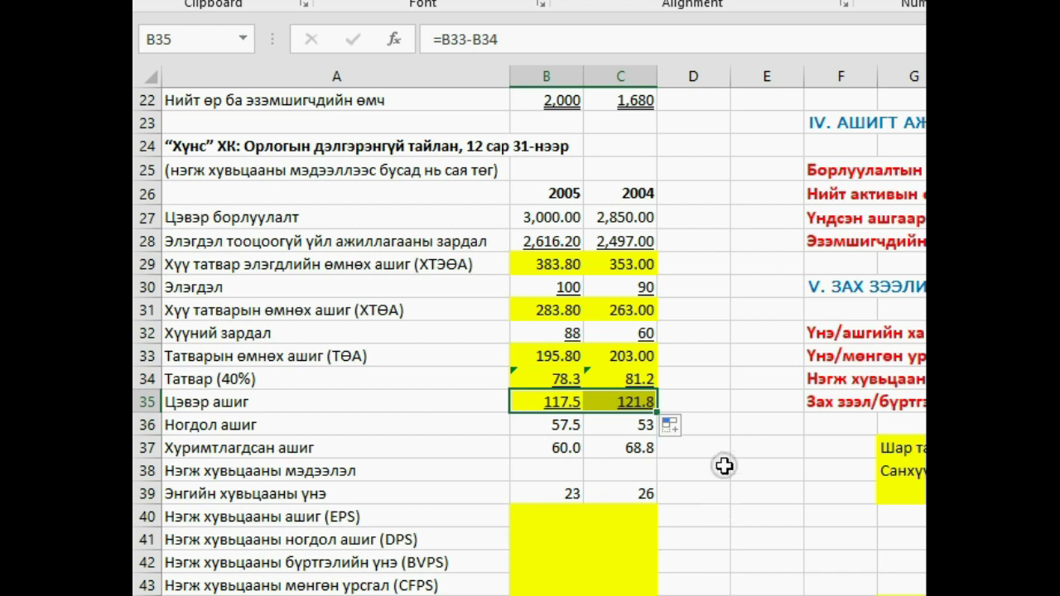
click(729, 448)
scroll(700, 435, down, 1)
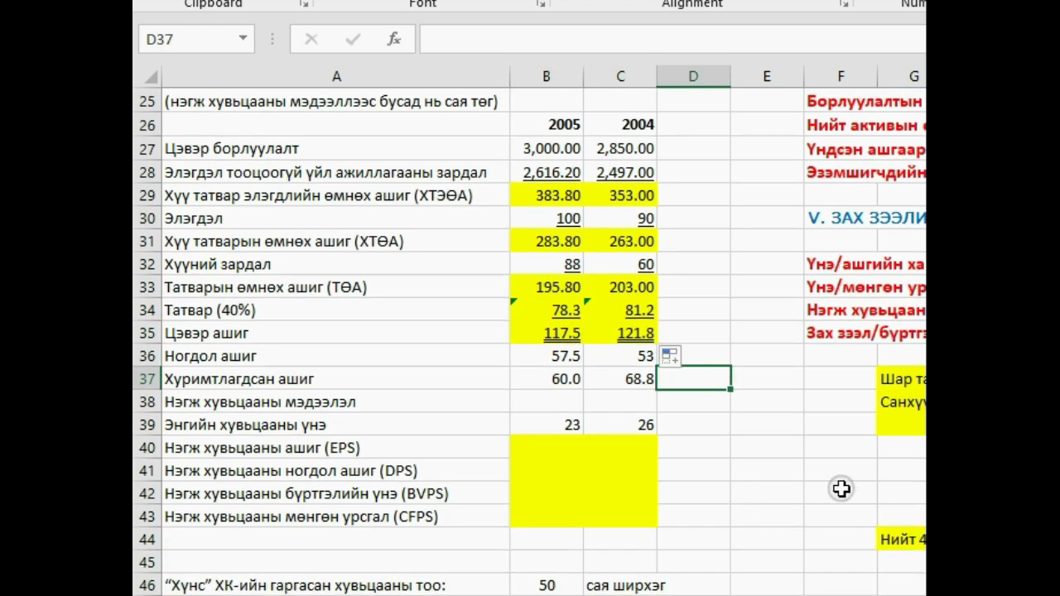
click(794, 424)
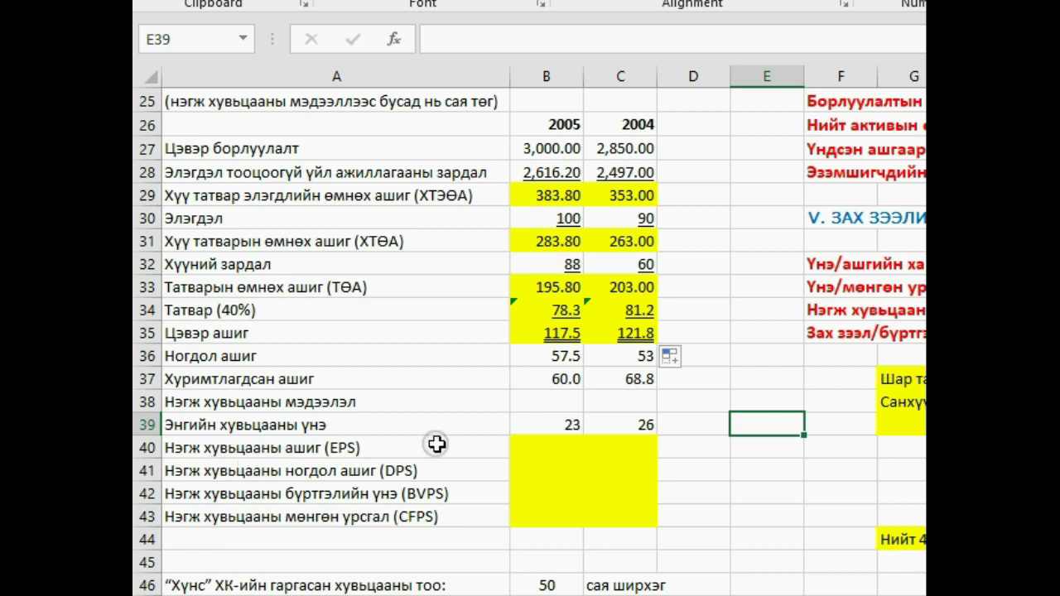
Calculate 2005 earnings per share (EPS) in B40 as =B35/B46.
click(520, 450)
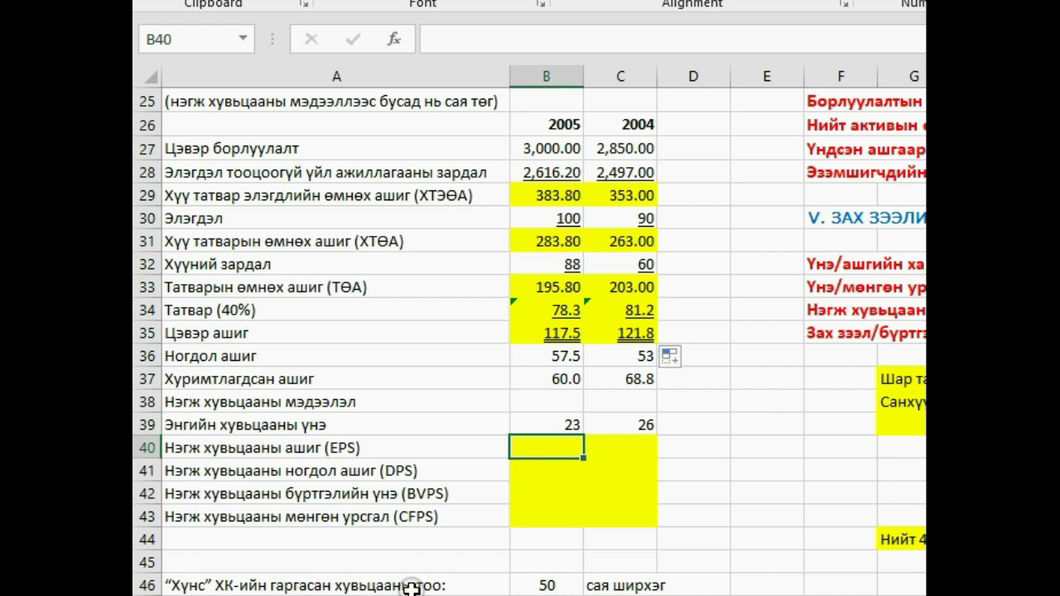
text(=)
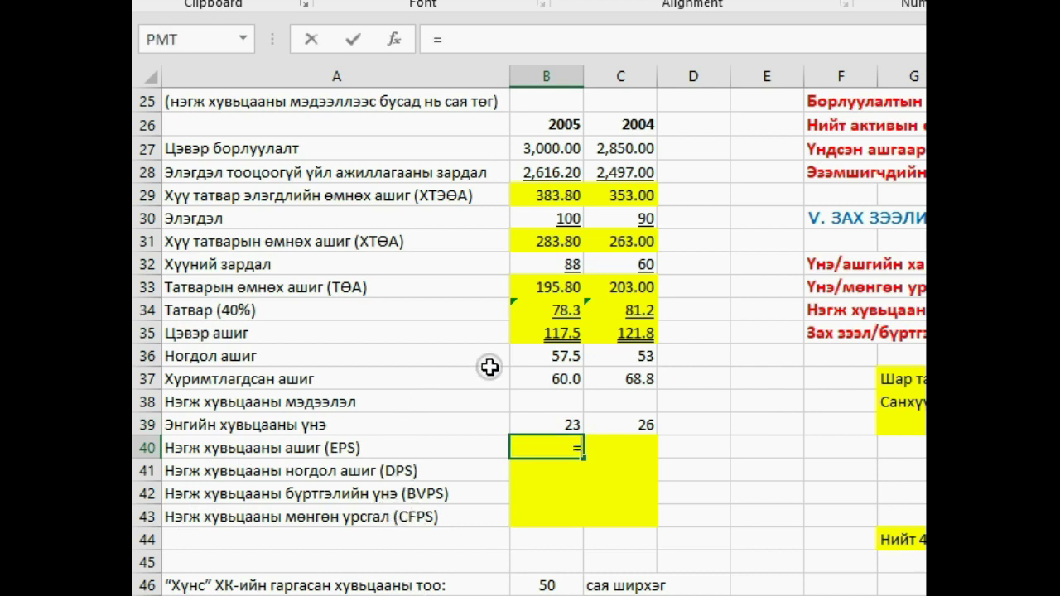
click(548, 343)
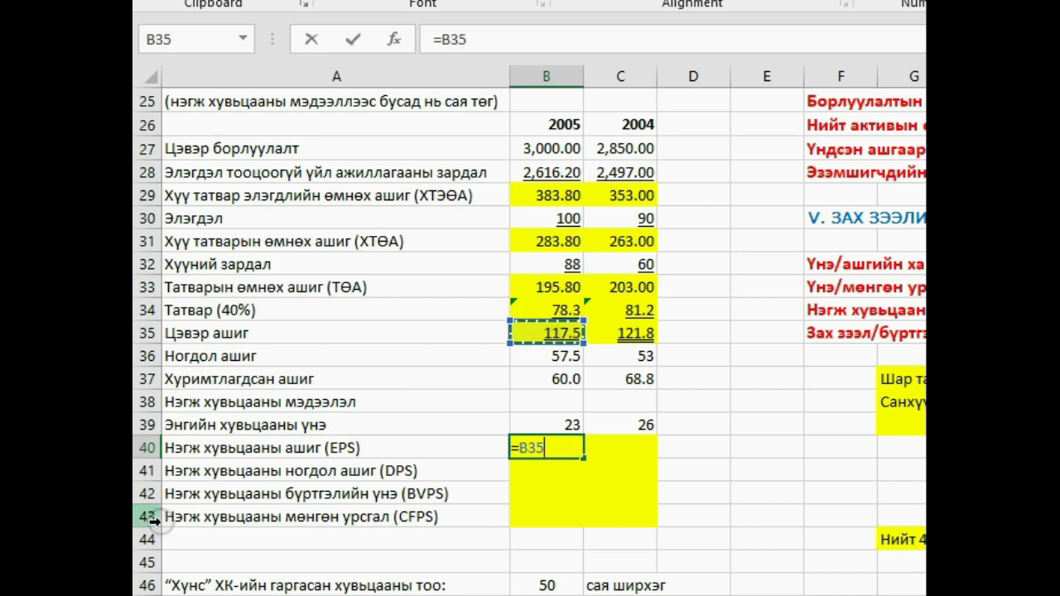
text(/)
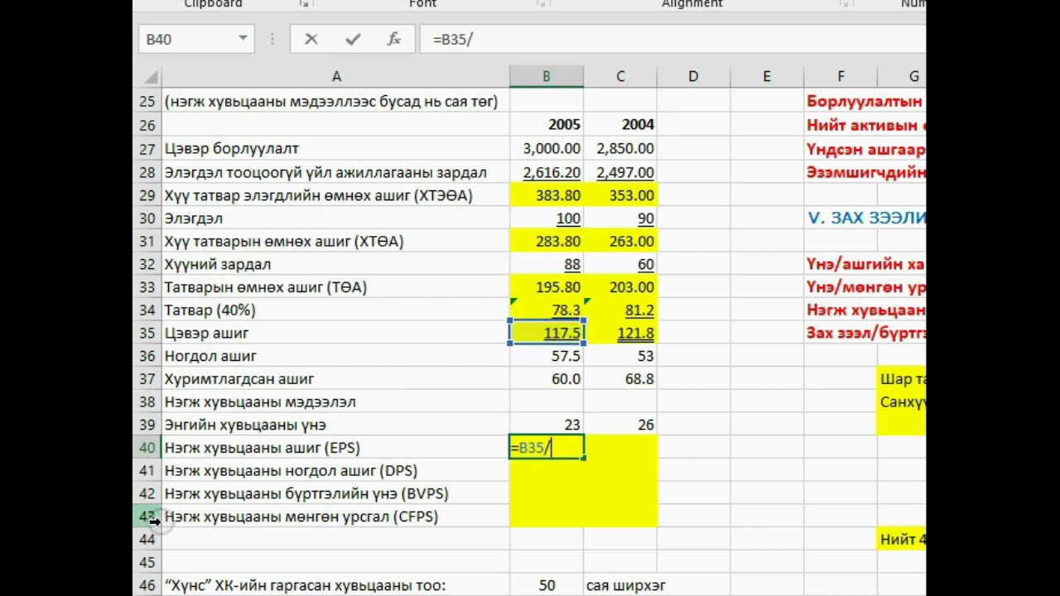
scroll(157, 530, down, 1)
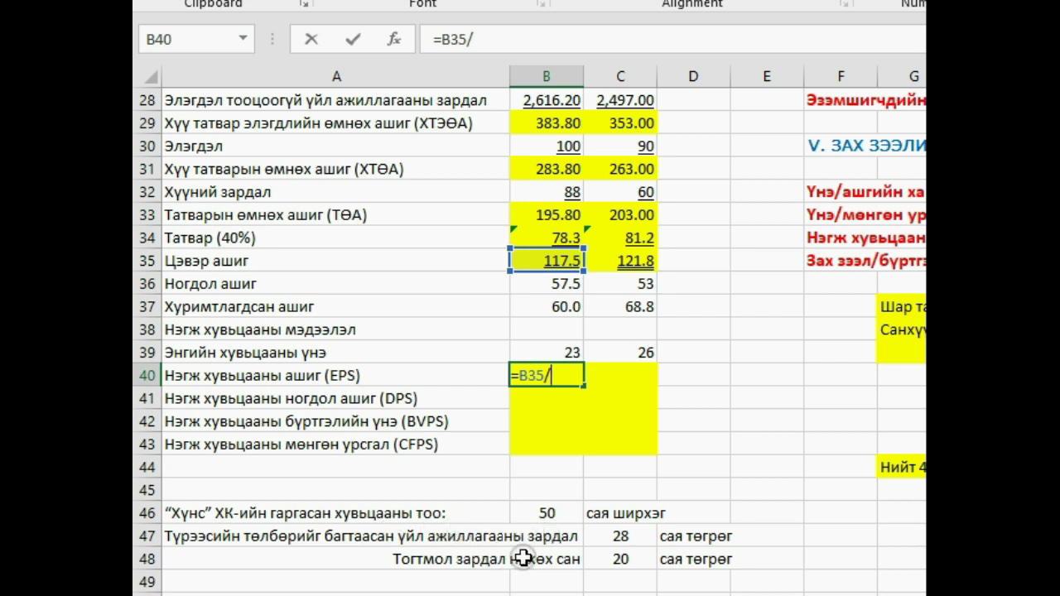
click(547, 512)
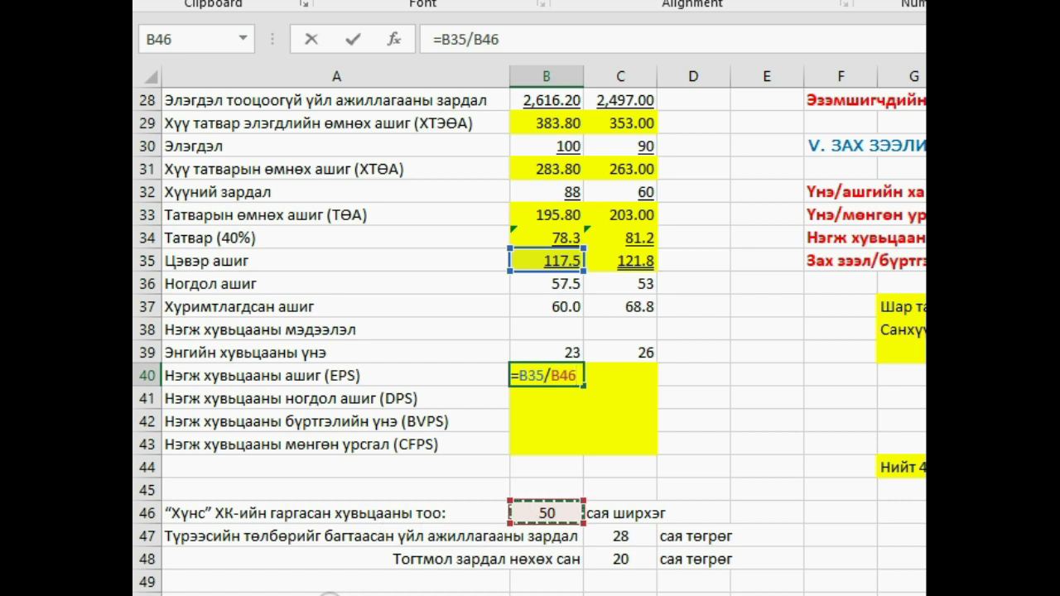
key(Return)
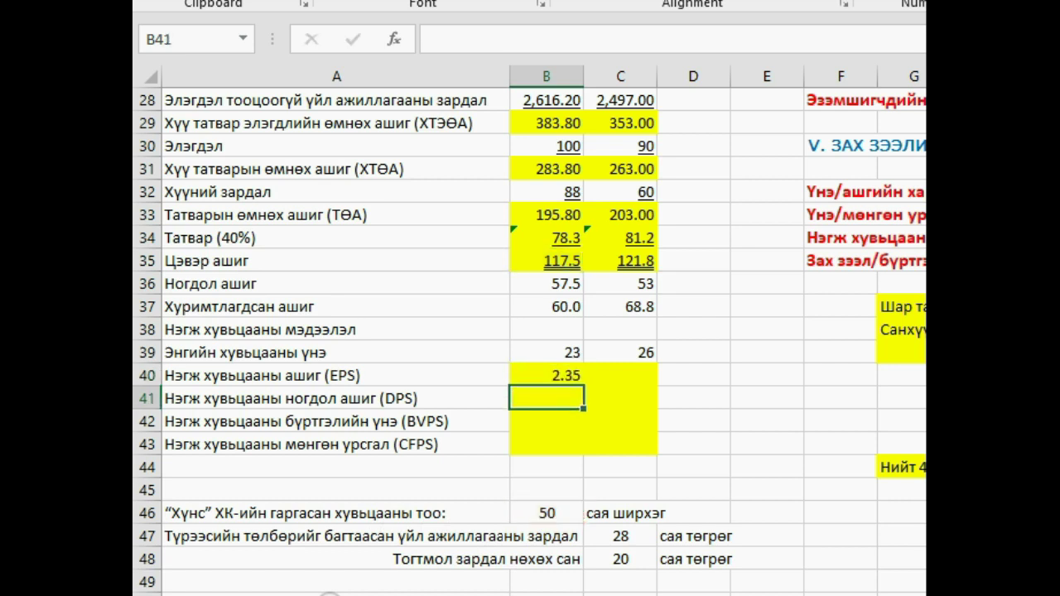
Fill the EPS formula across to C40 and correct its divisor so that it reads =C35/B46.
click(549, 374)
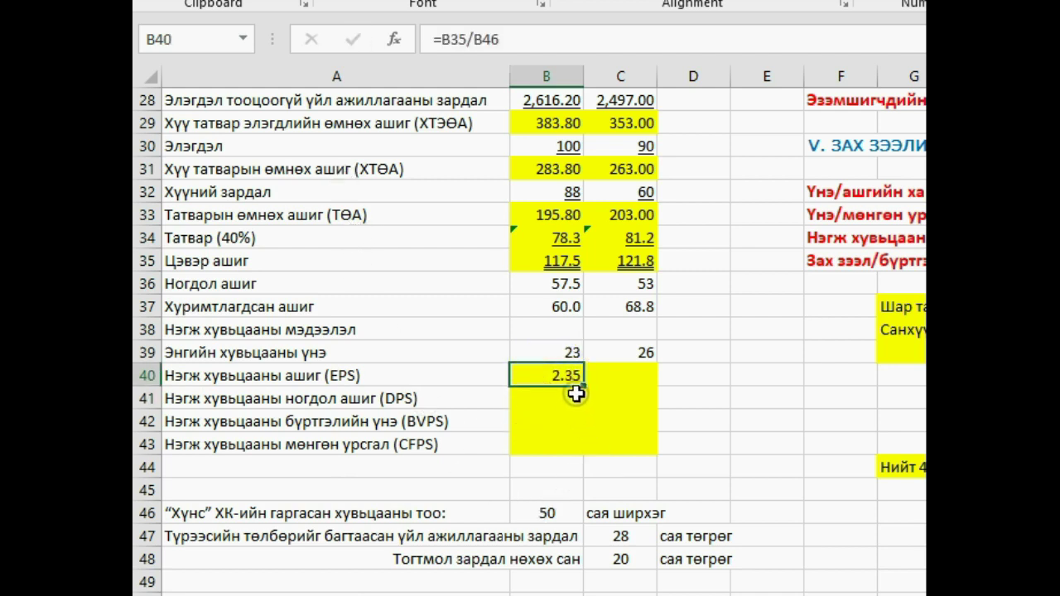
drag(584, 384, 642, 380)
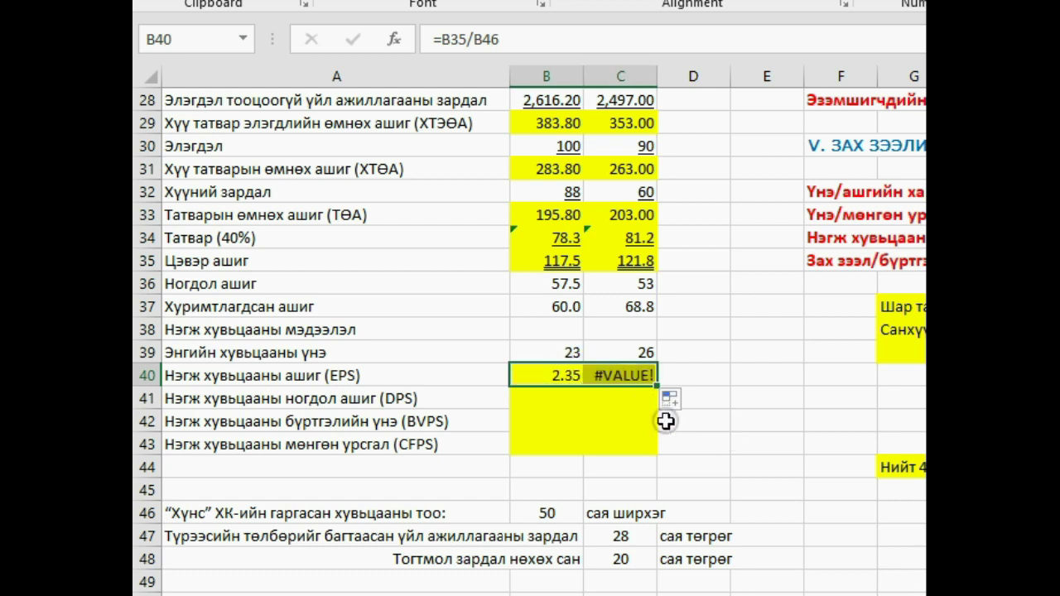
click(617, 378)
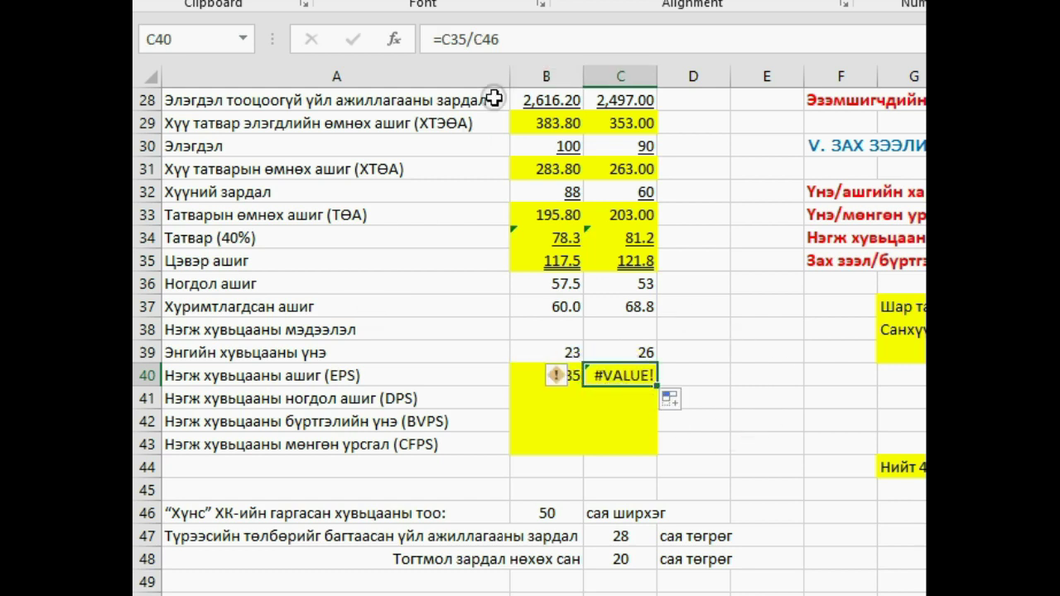
click(529, 39)
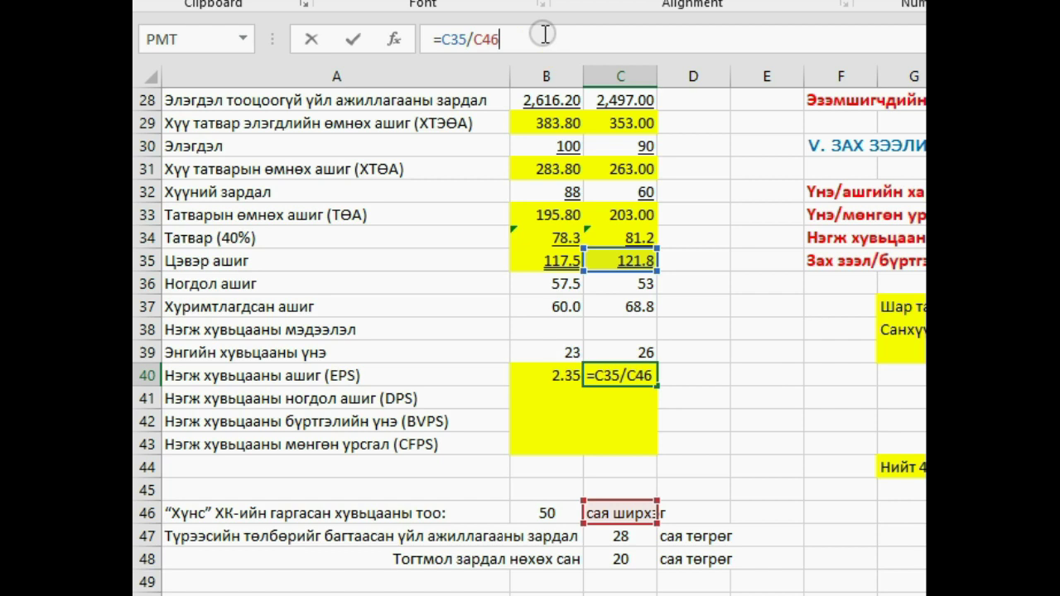
key(BackSpace)
key(BackSpace)
key(BackSpace)
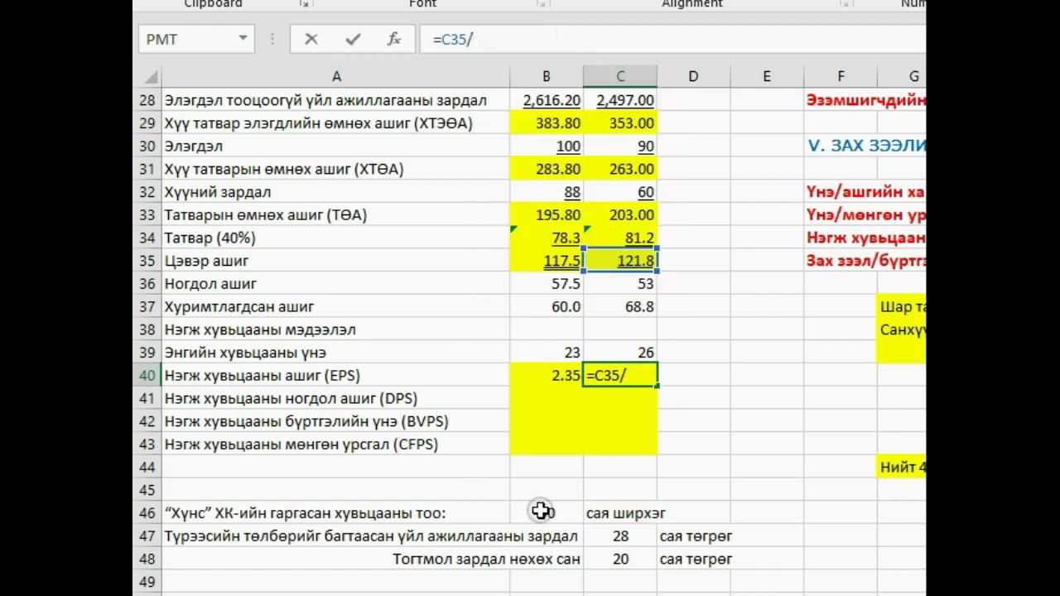
click(543, 514)
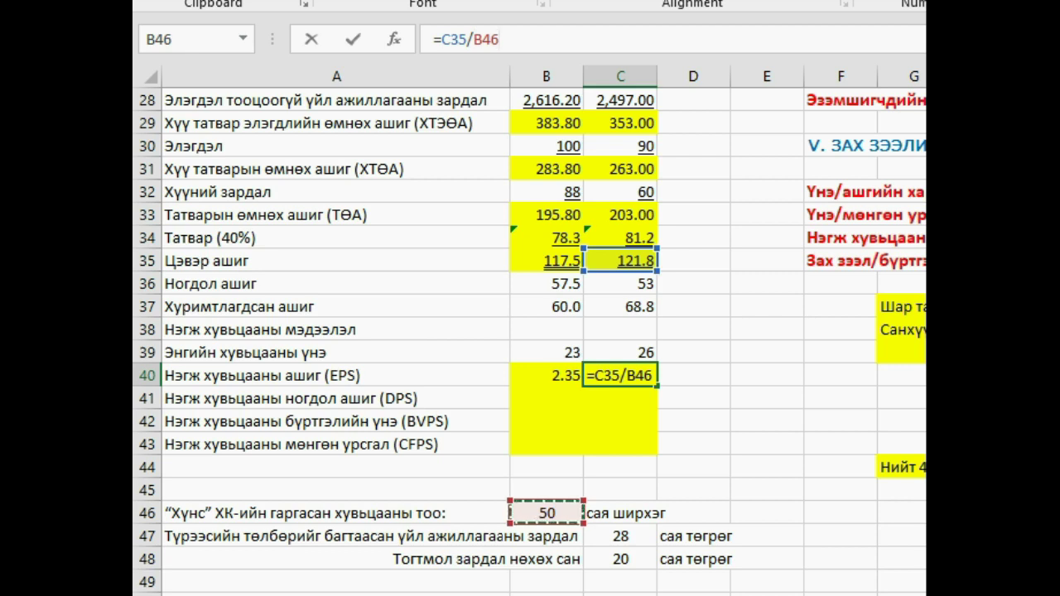
key(Return)
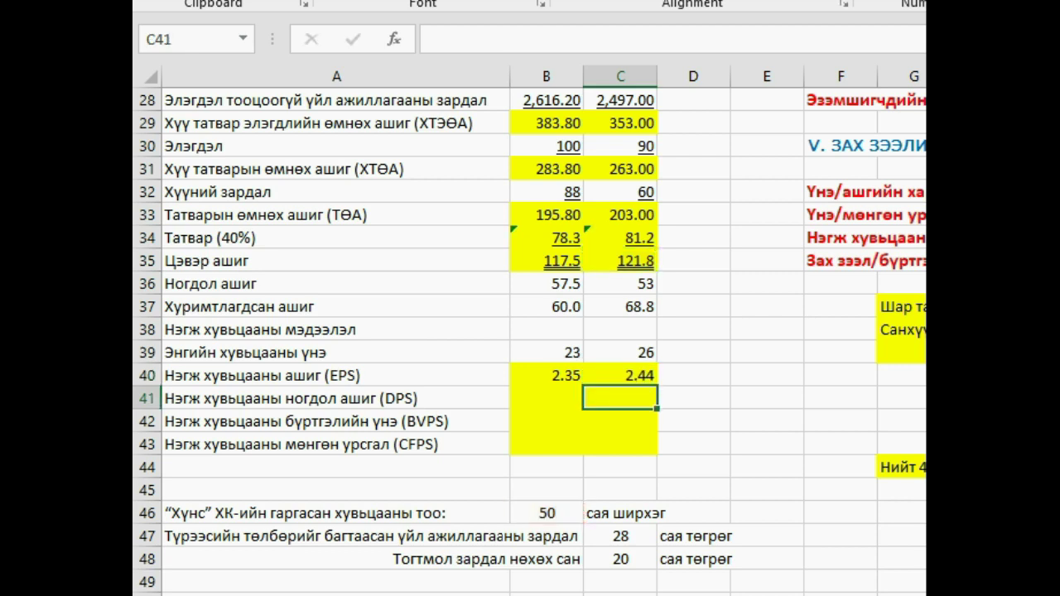
Calculate 2005 dividends per share (DPS) in B41 as =B36/B46.
click(551, 401)
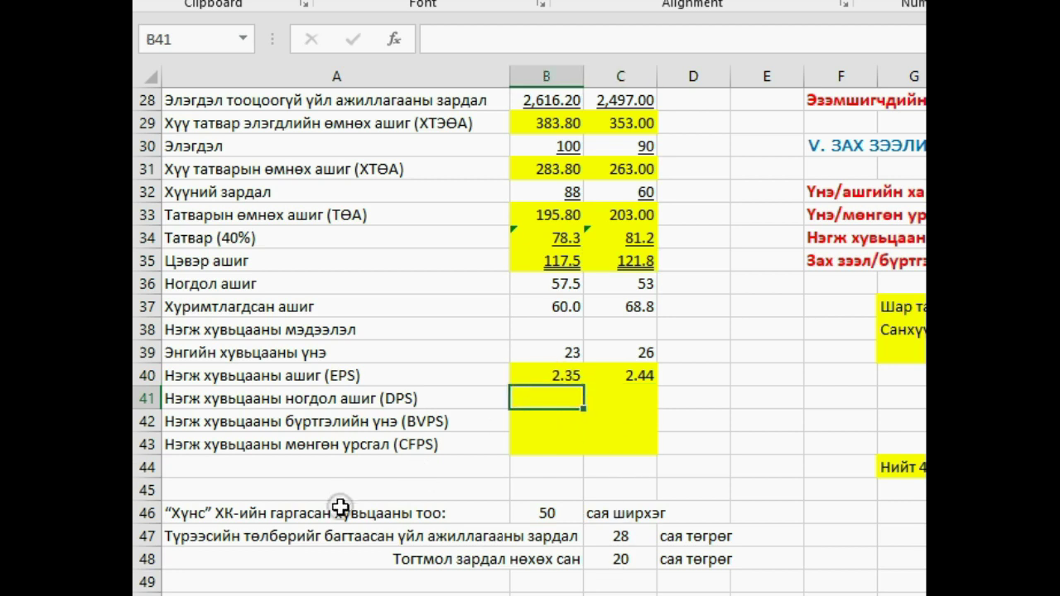
text(=)
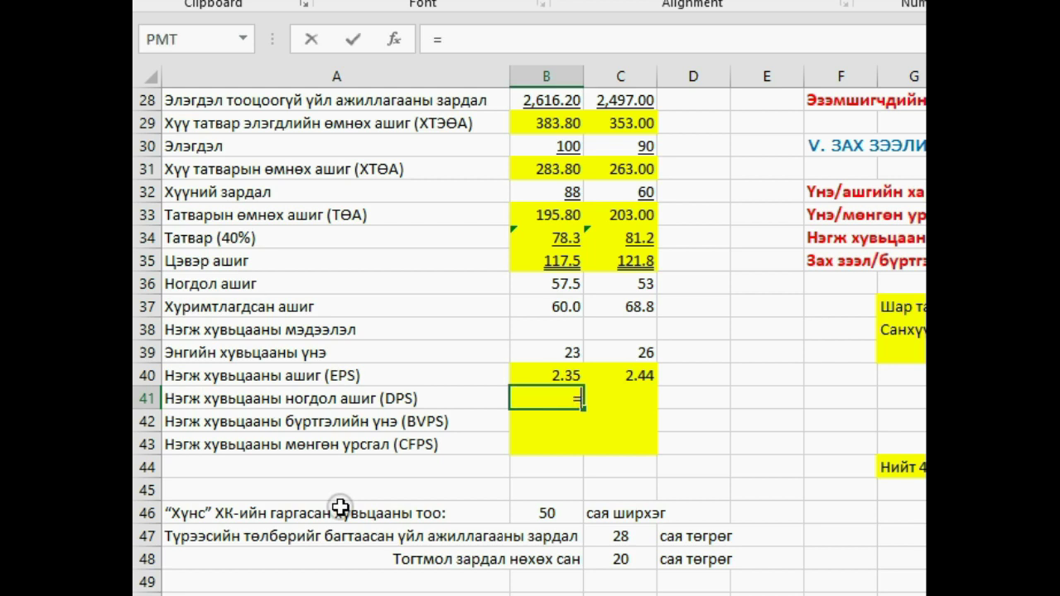
click(566, 286)
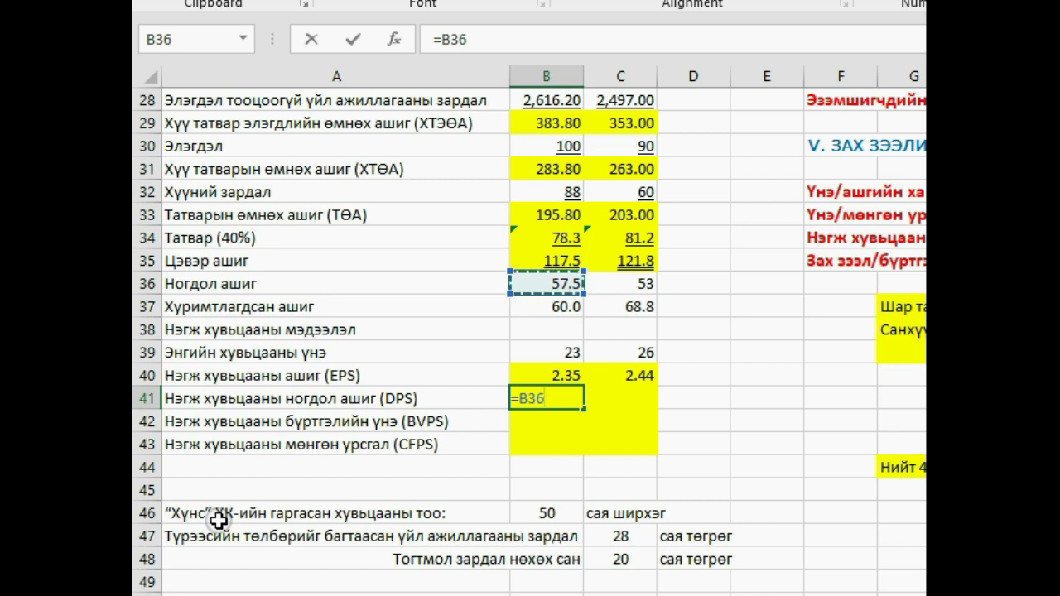
text(/)
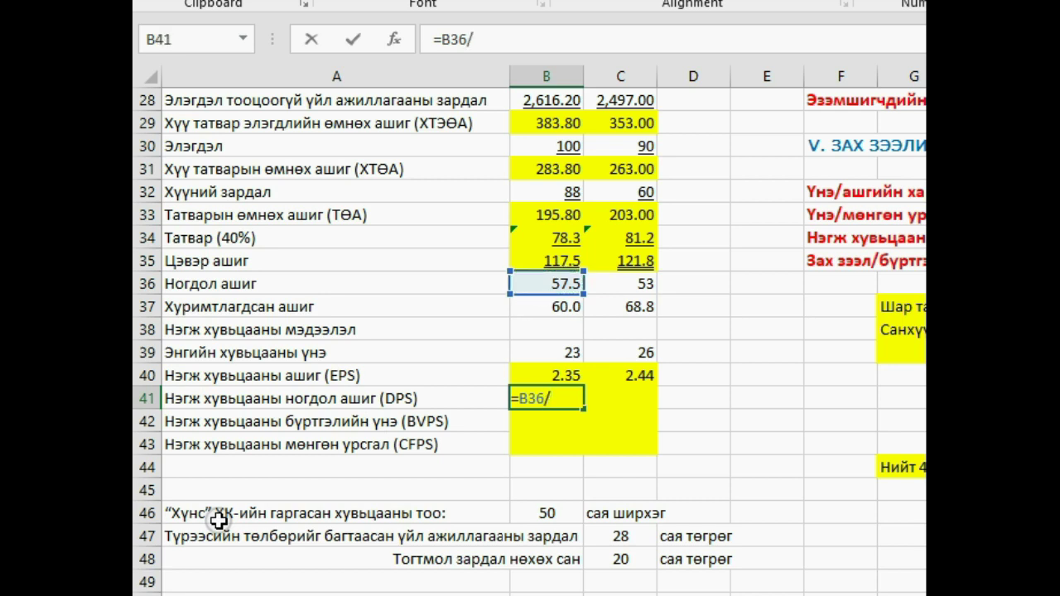
click(546, 515)
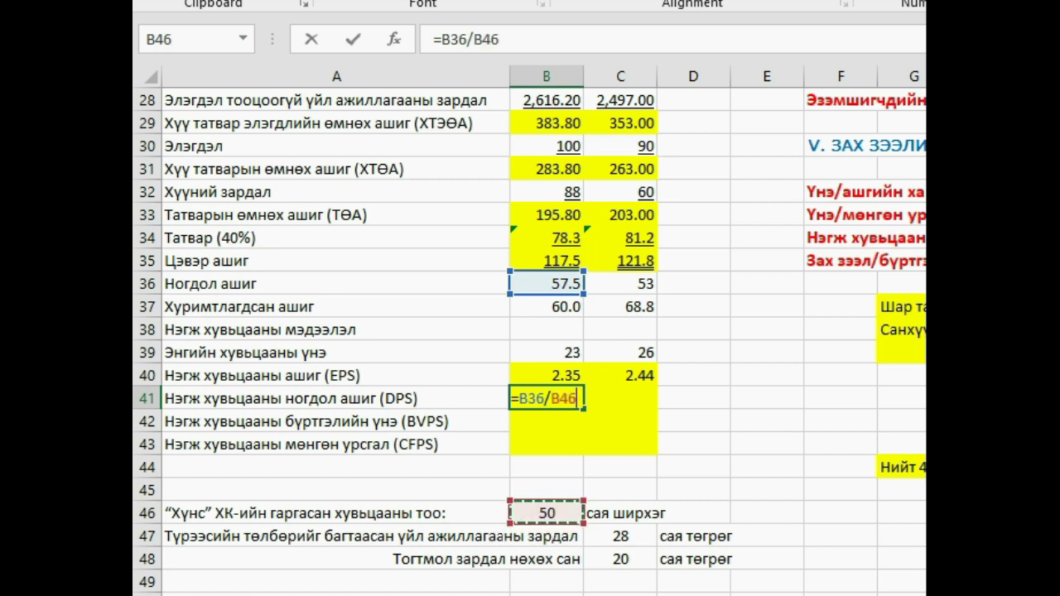
key(Return)
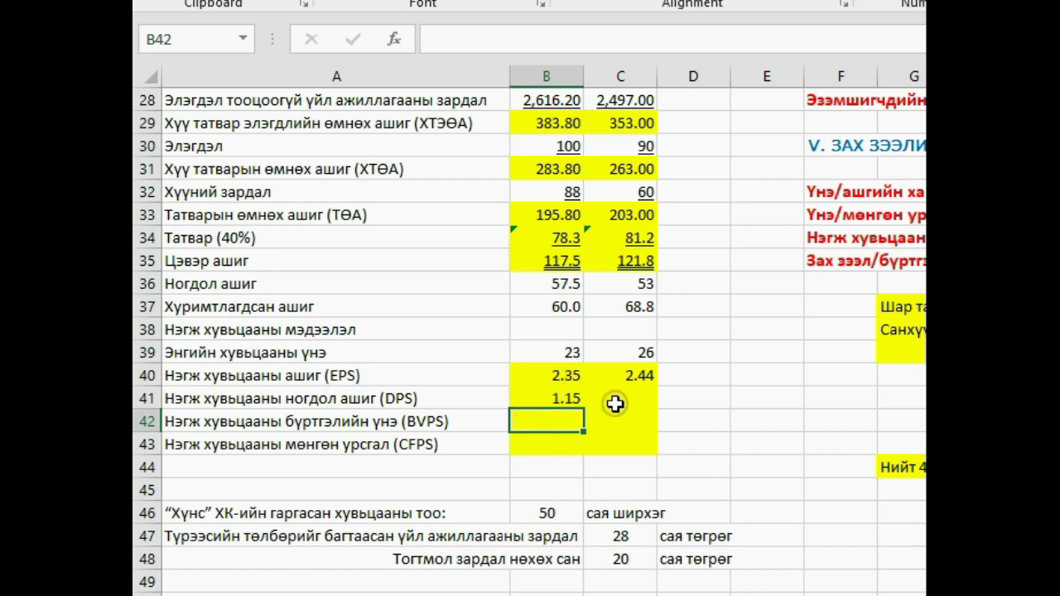
Fill the DPS formula across to C41 and correct its divisor so that it reads =C36/B46.
click(547, 399)
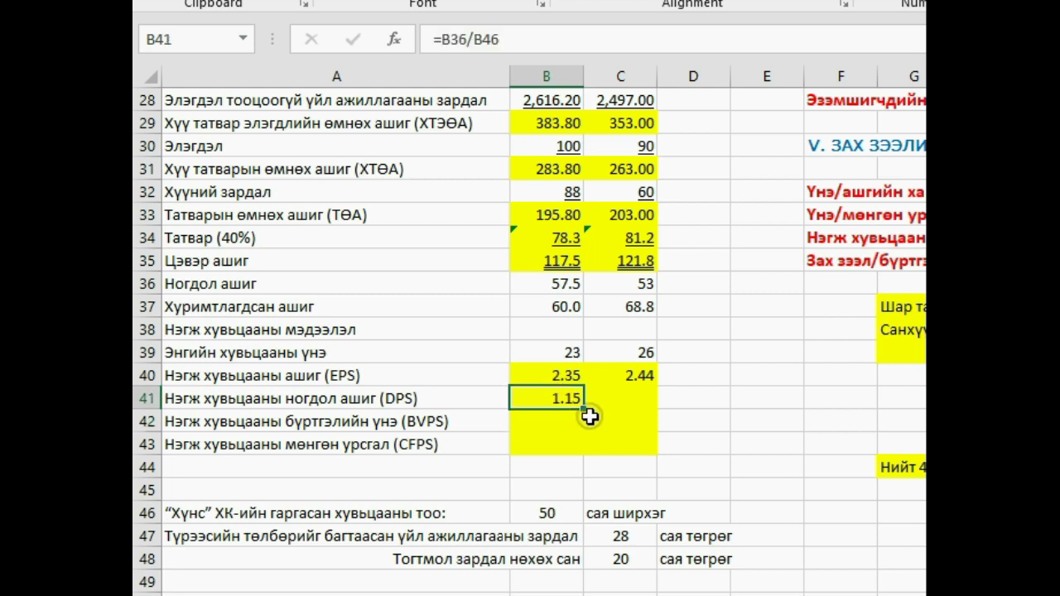
drag(583, 412, 629, 404)
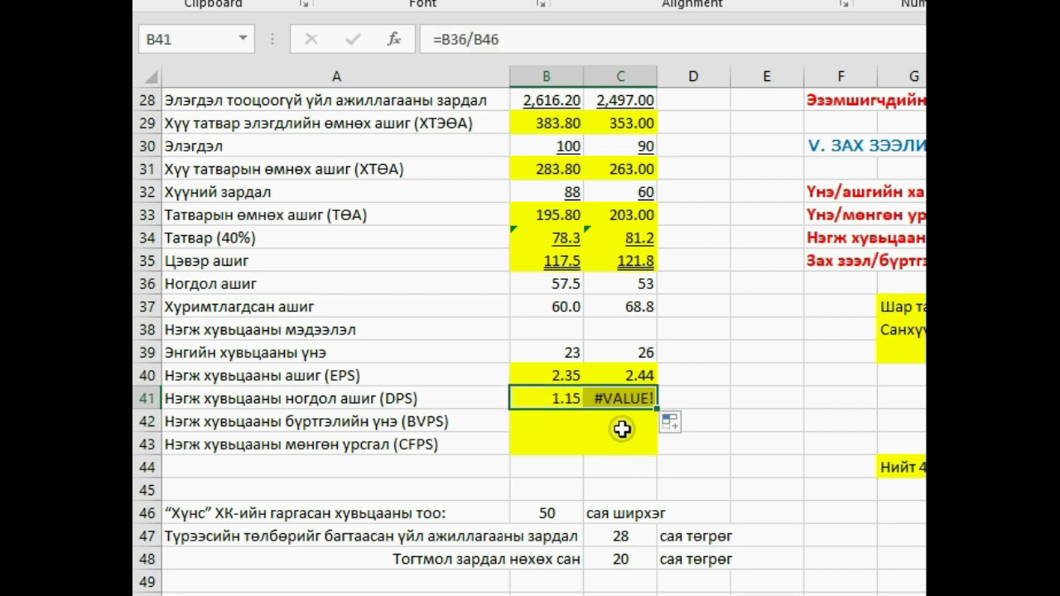
click(619, 403)
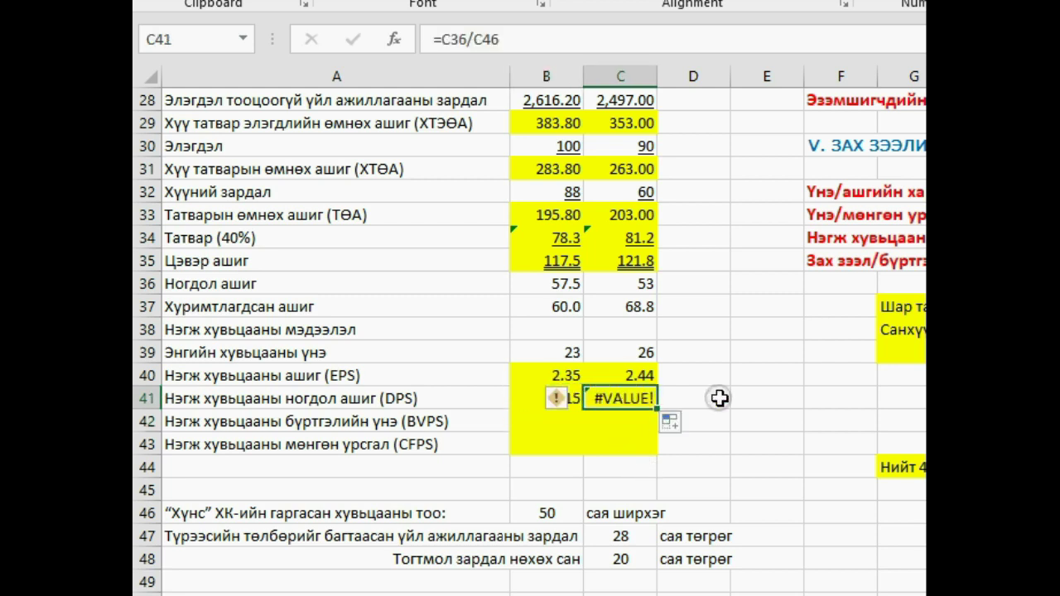
click(519, 45)
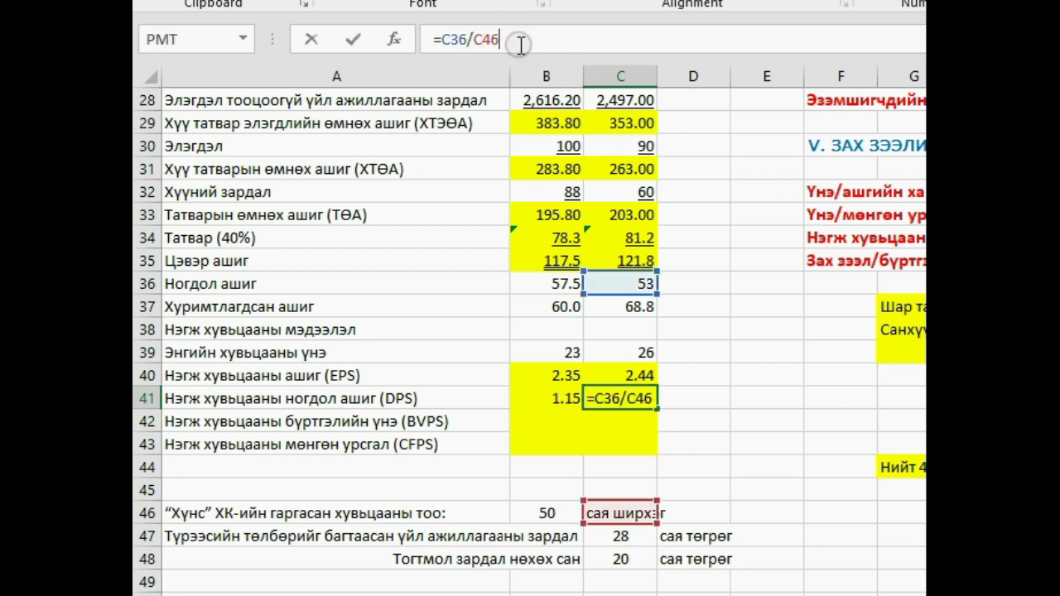
key(BackSpace)
key(BackSpace)
key(BackSpace)
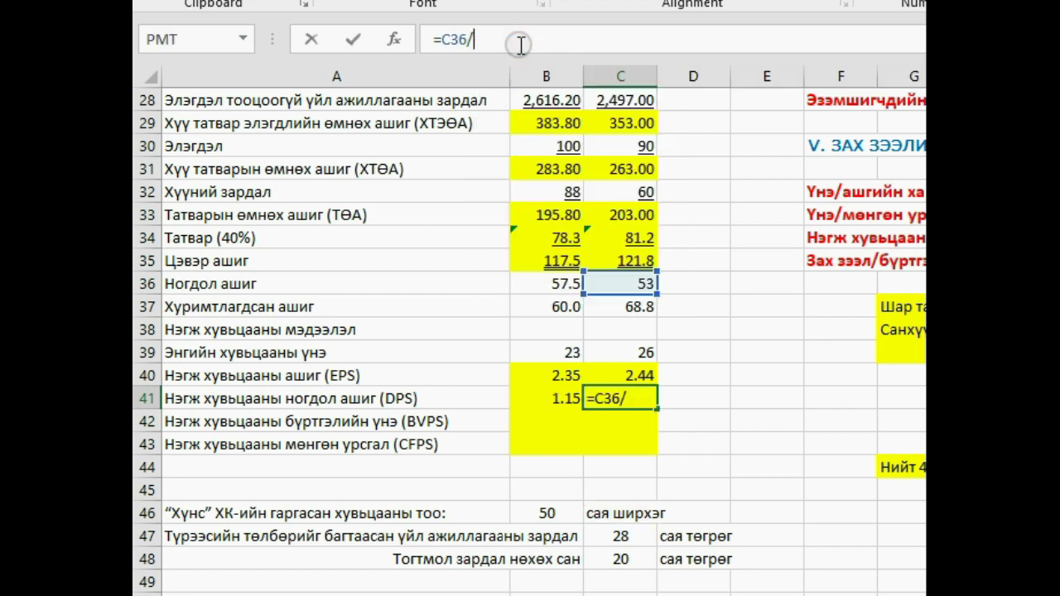
click(522, 510)
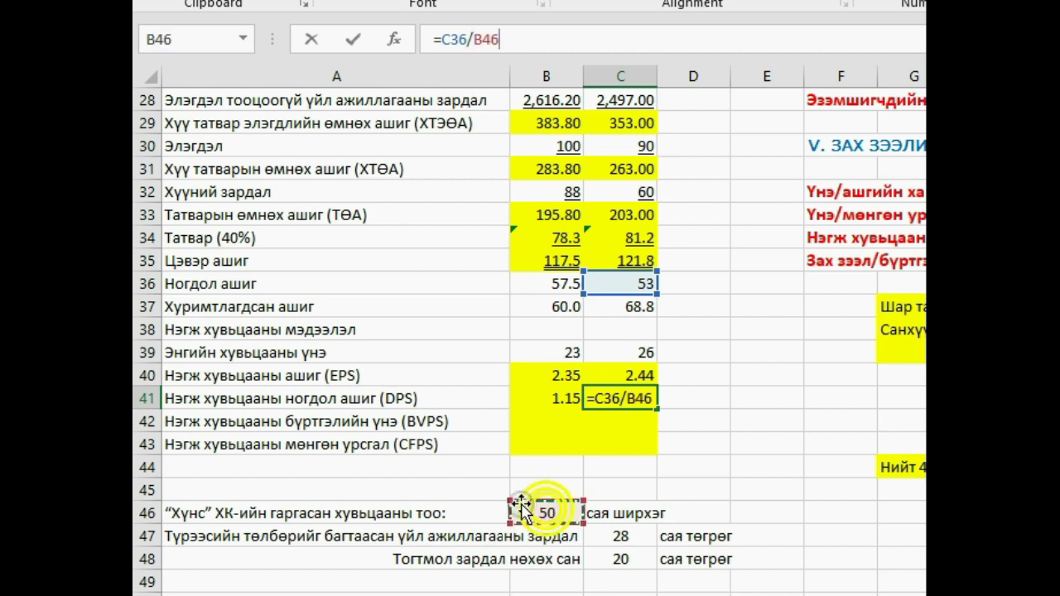
key(Return)
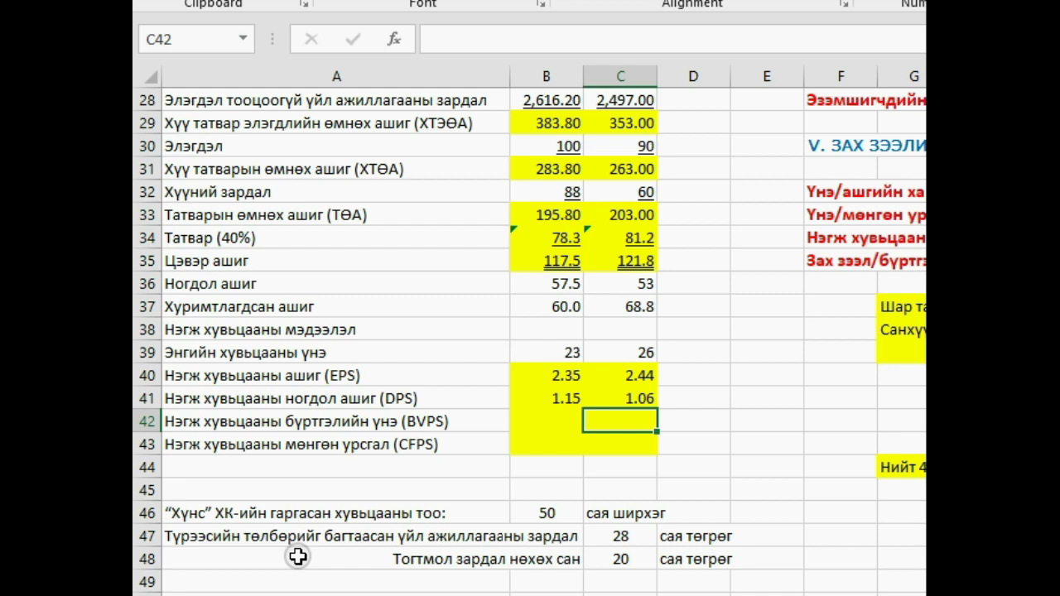
Calculate 2005 book value per share (BVPS) in B42 by dividing total shareholders' equity by the share count, =B21/B46.
key(Left)
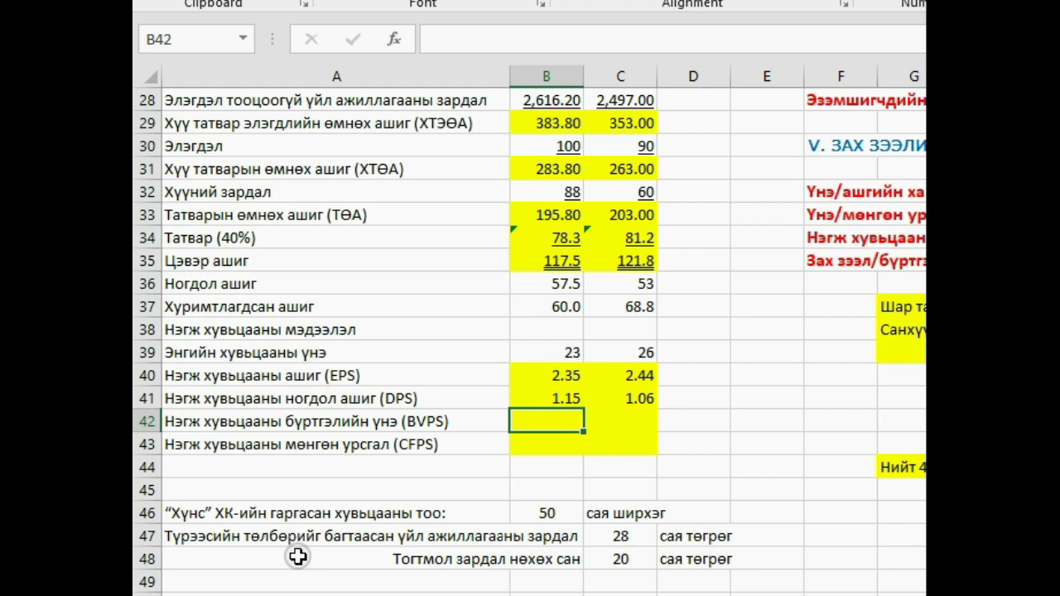
text(=)
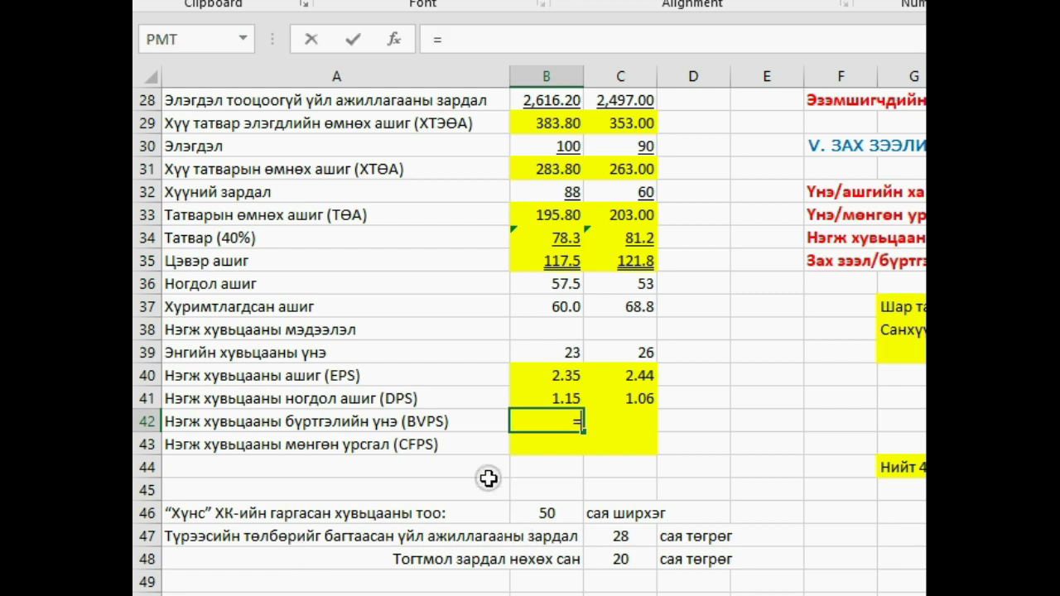
scroll(488, 478, up, 5)
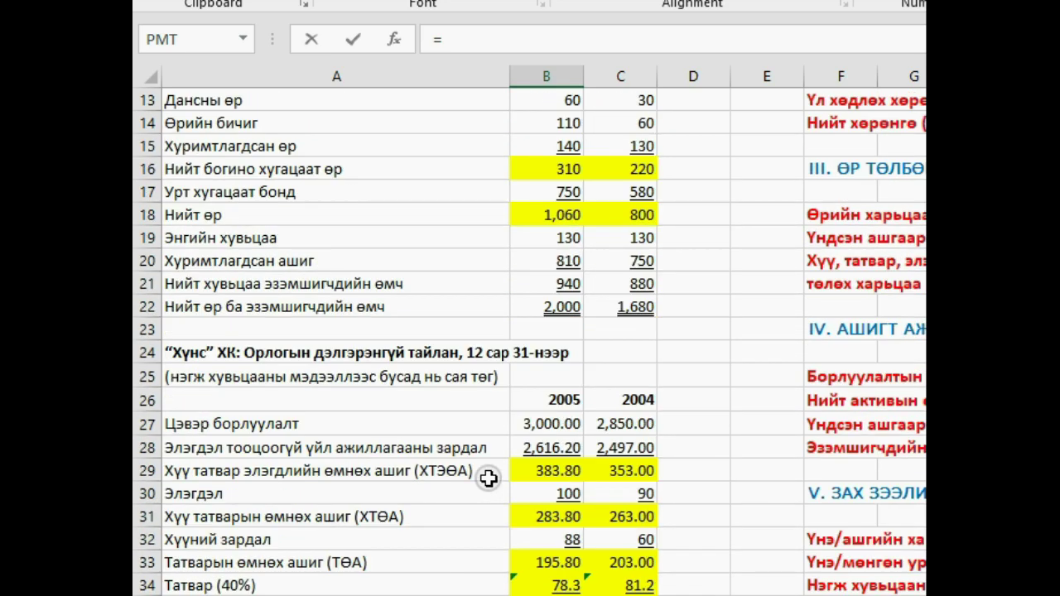
click(562, 282)
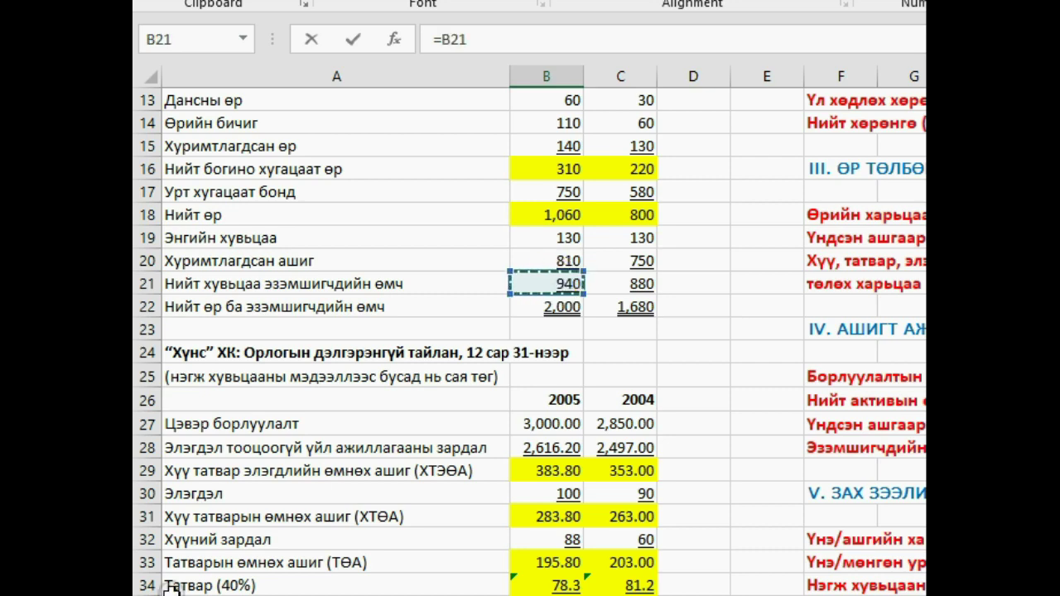
text(/)
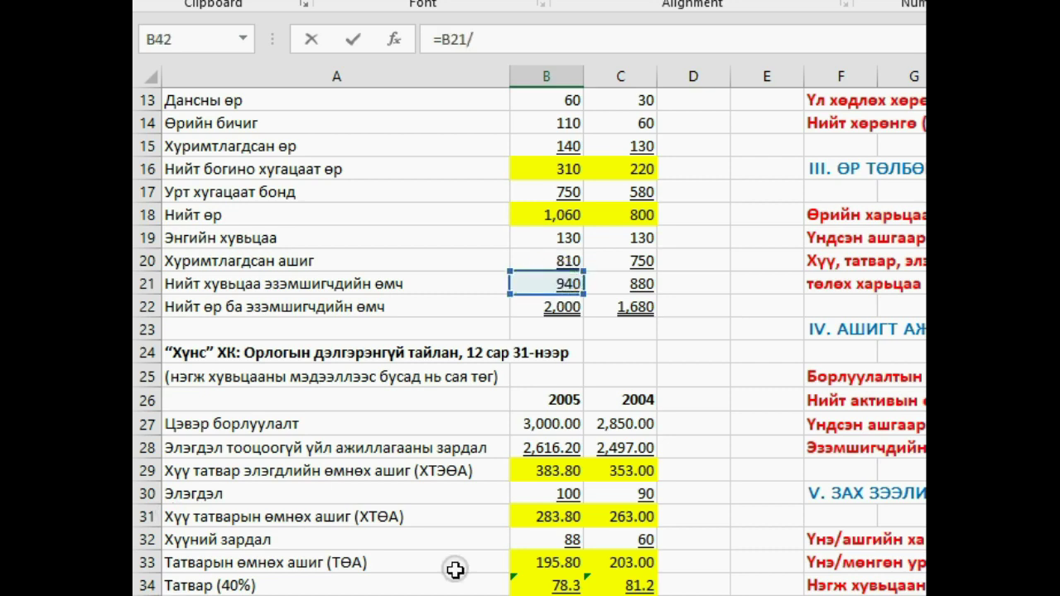
scroll(456, 570, down, 5)
scroll(397, 584, down, 1)
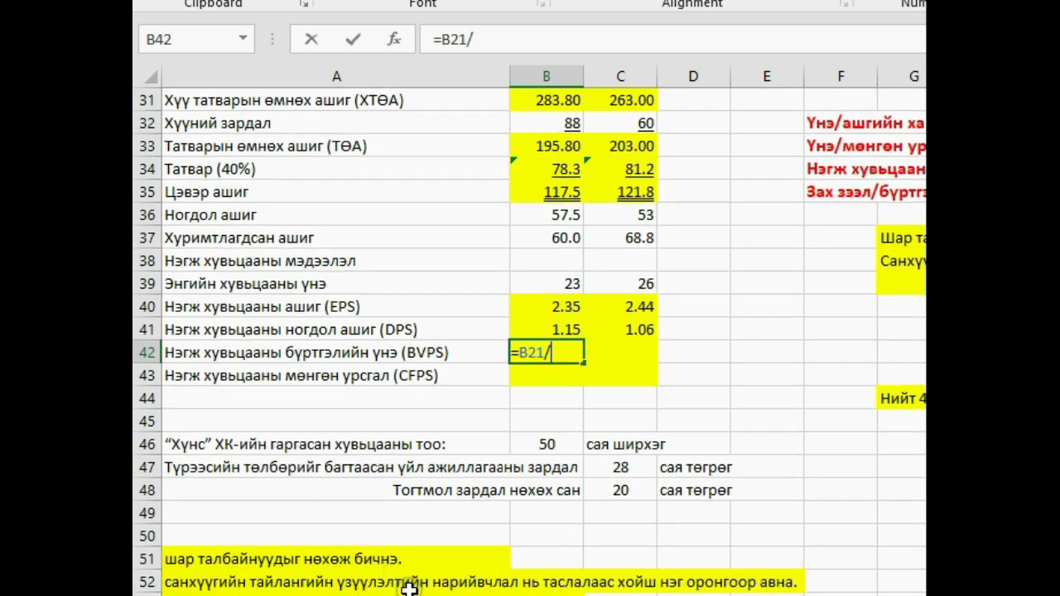
click(544, 443)
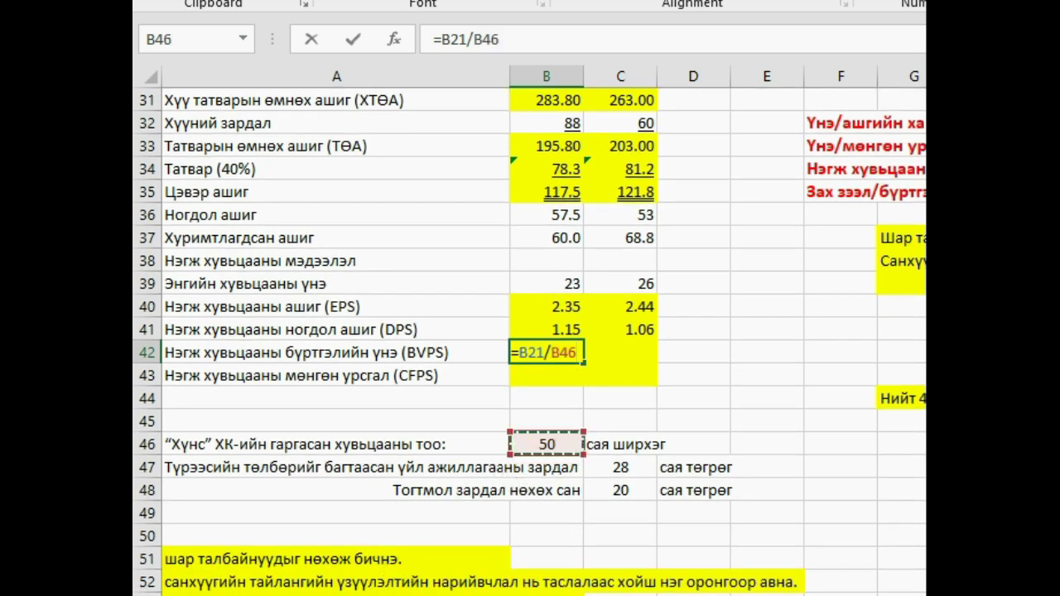
key(Return)
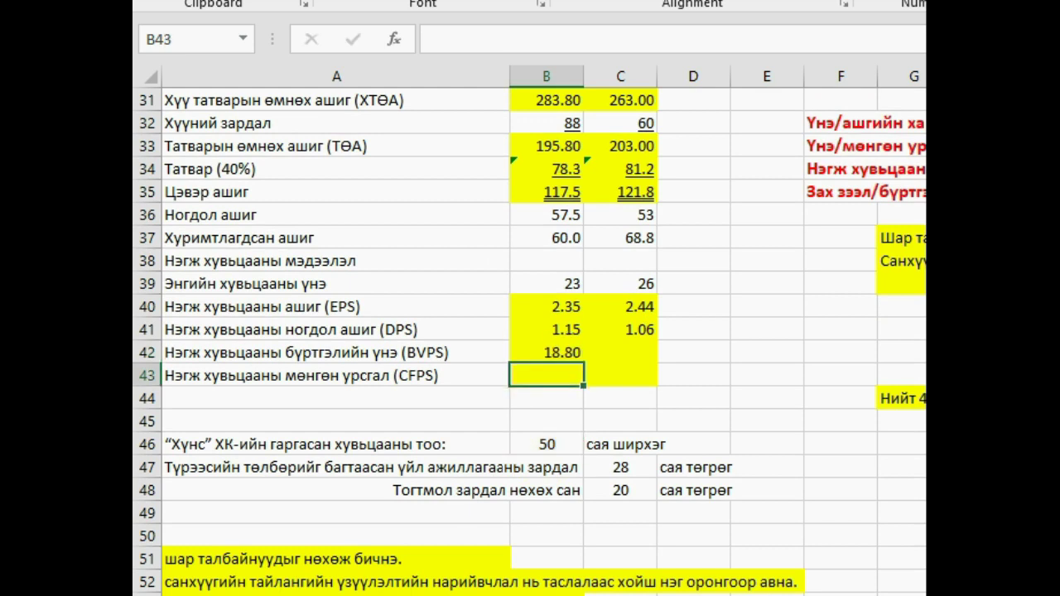
Fill the BVPS formula across to C42 and correct its divisor so that it reads =C21/B46.
click(563, 355)
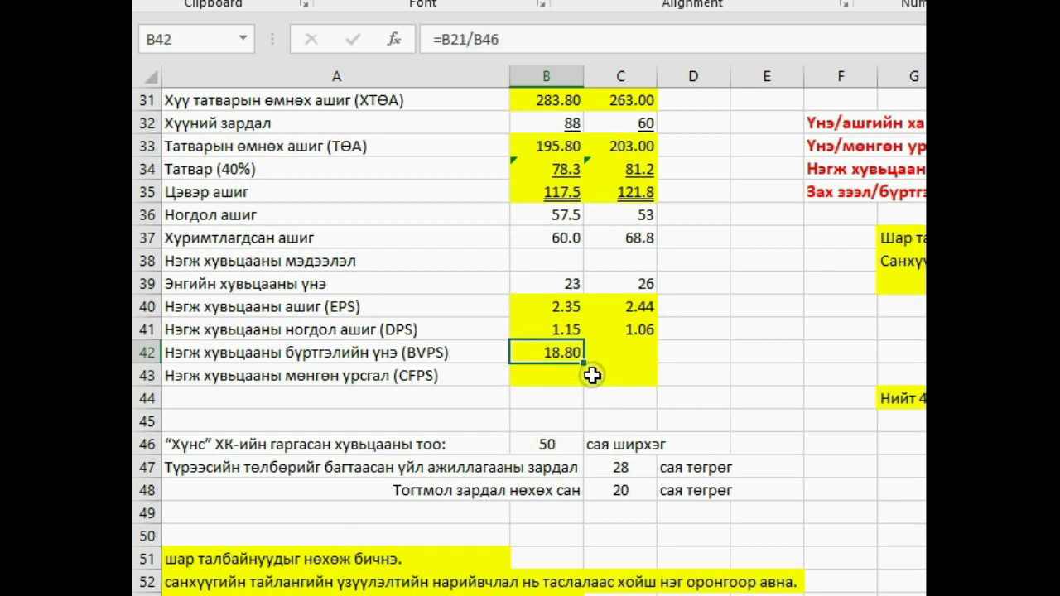
drag(584, 363, 634, 365)
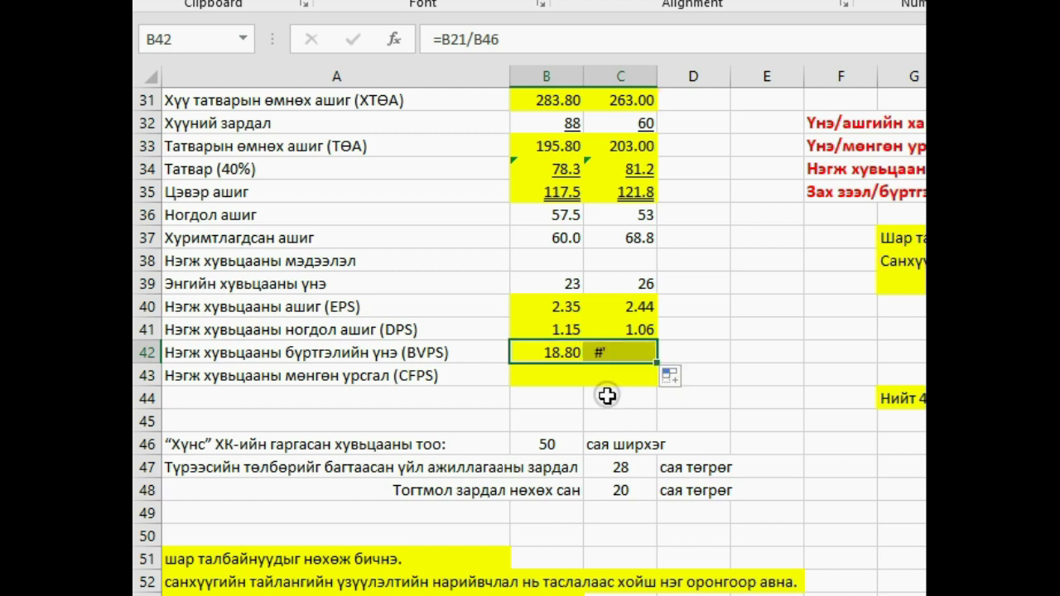
click(613, 346)
key(ctrl+c)
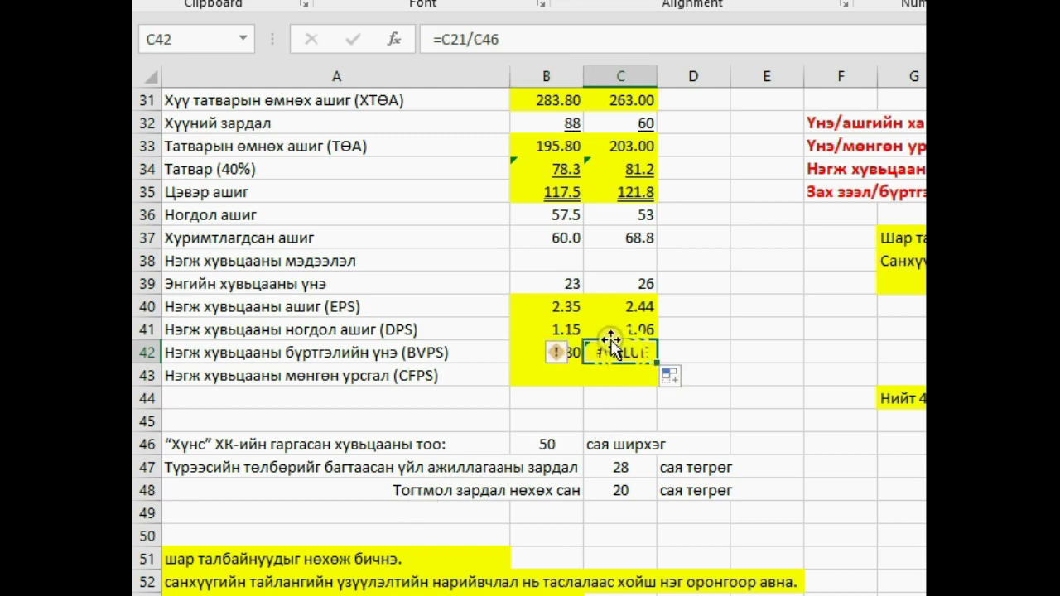
click(532, 40)
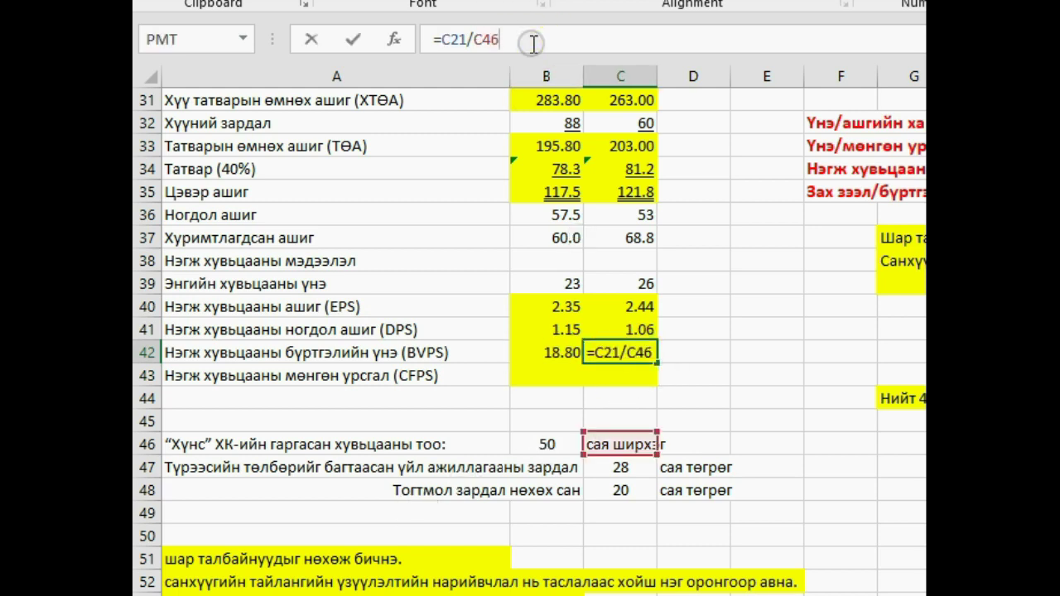
key(BackSpace)
key(BackSpace)
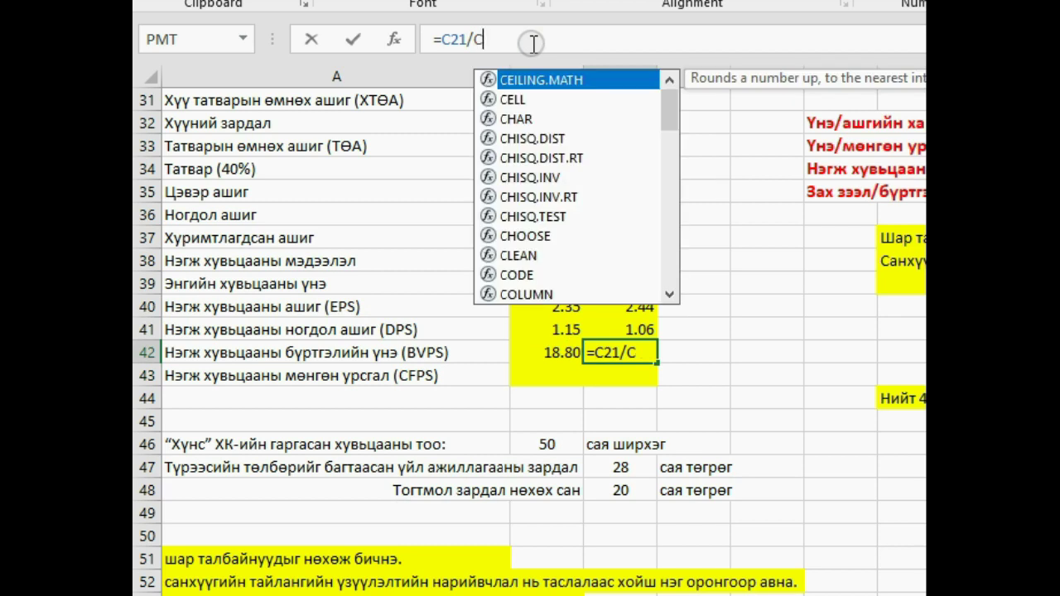
key(BackSpace)
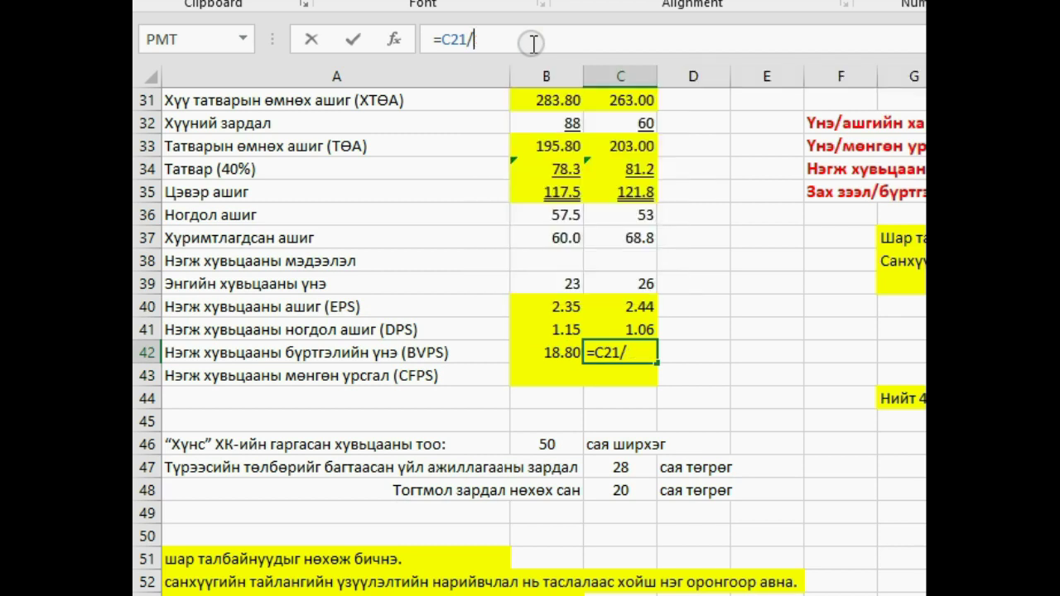
click(533, 447)
key(Return)
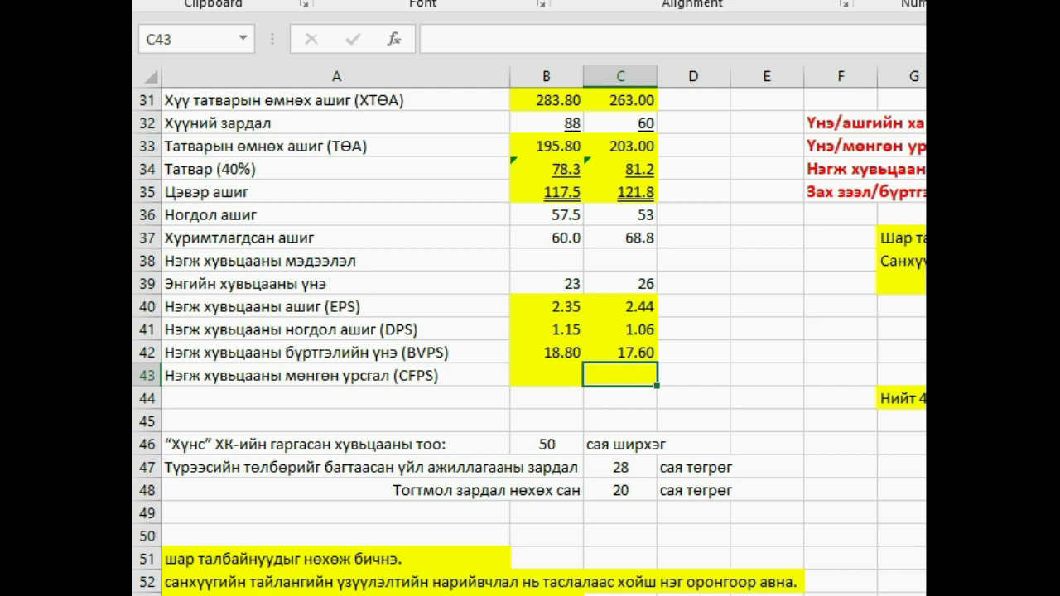
Calculate 2005 cash flow per share (CFPS) in B43 from net income plus depreciation over the share count, =(B35+B30)/B46.
click(547, 375)
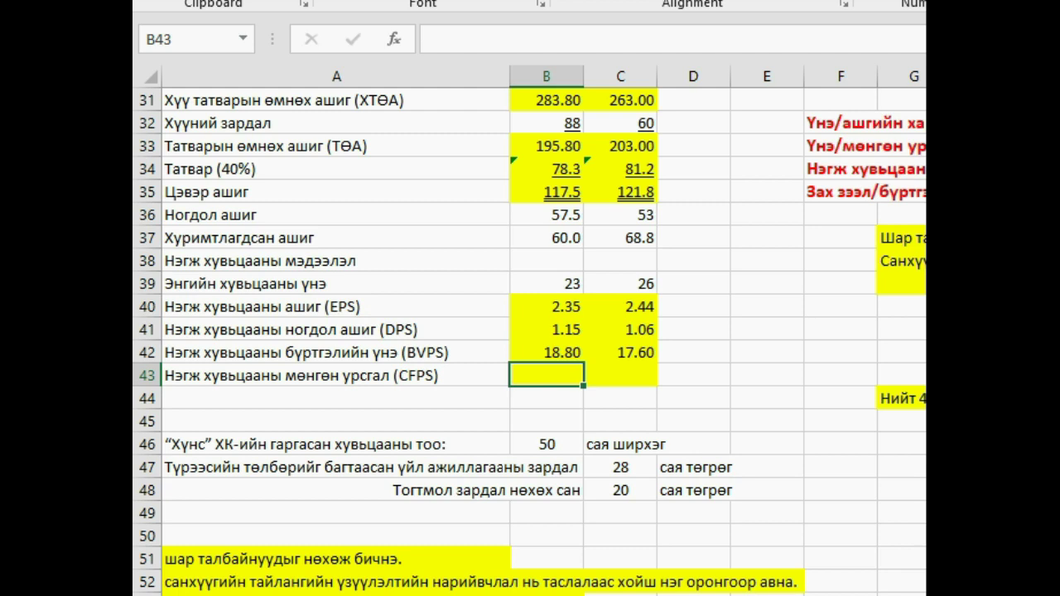
text(=)
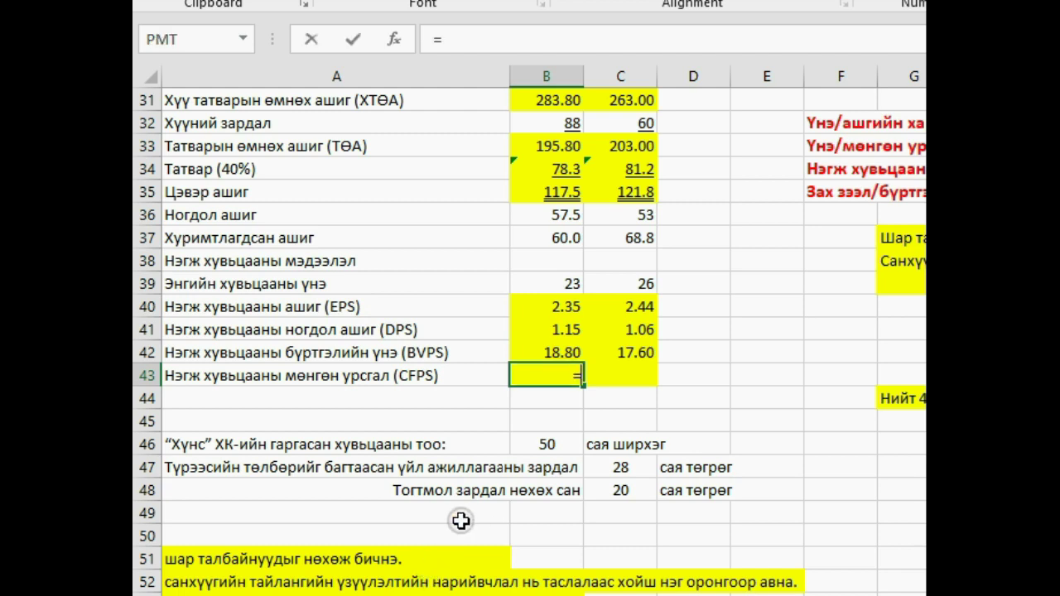
scroll(461, 520, up, 2)
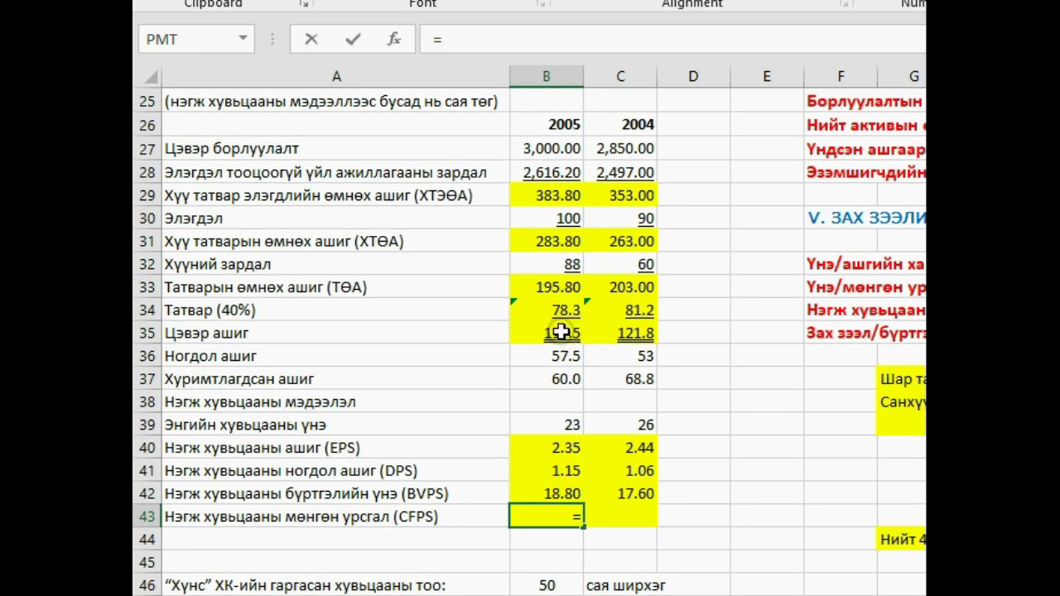
click(561, 339)
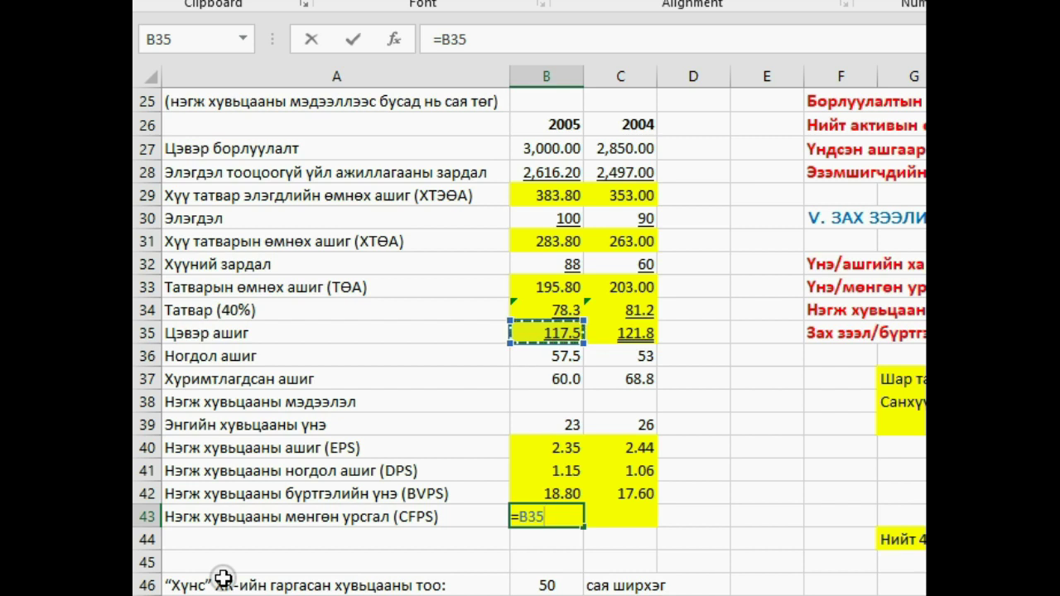
text(+)
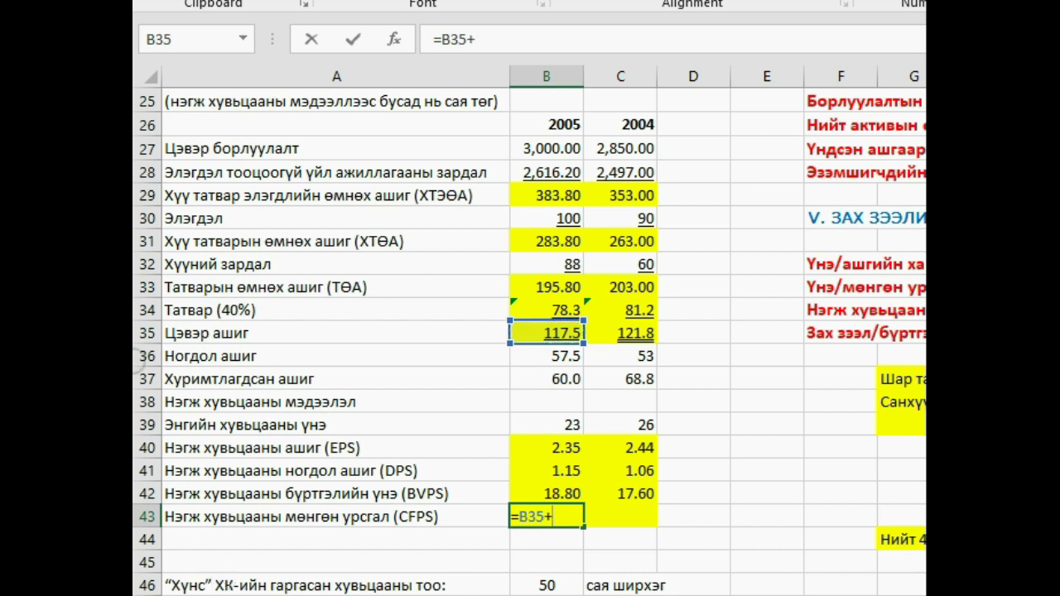
click(559, 216)
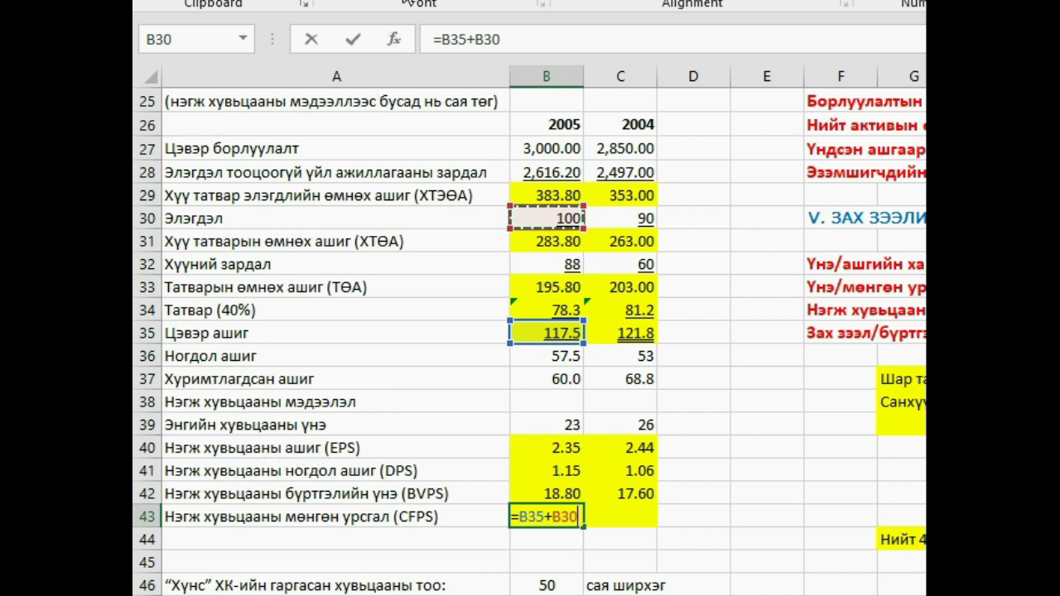
click(445, 39)
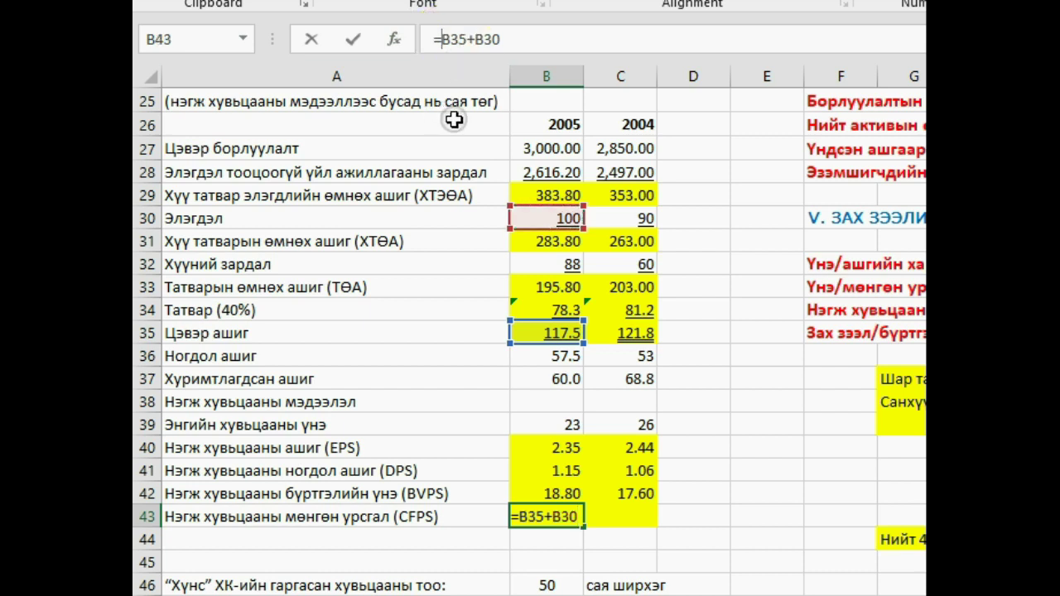
text(()
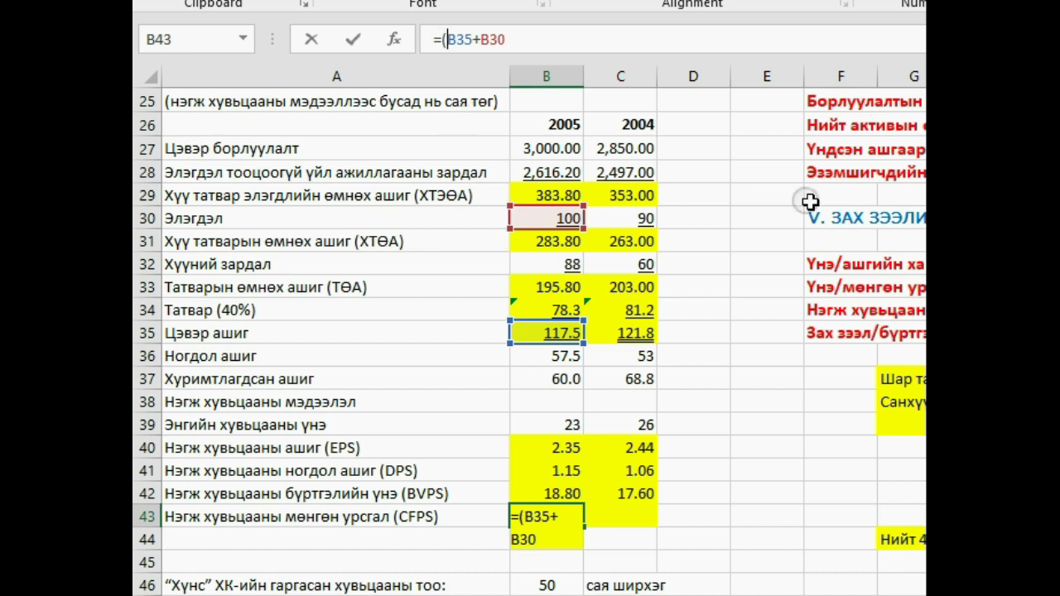
click(594, 39)
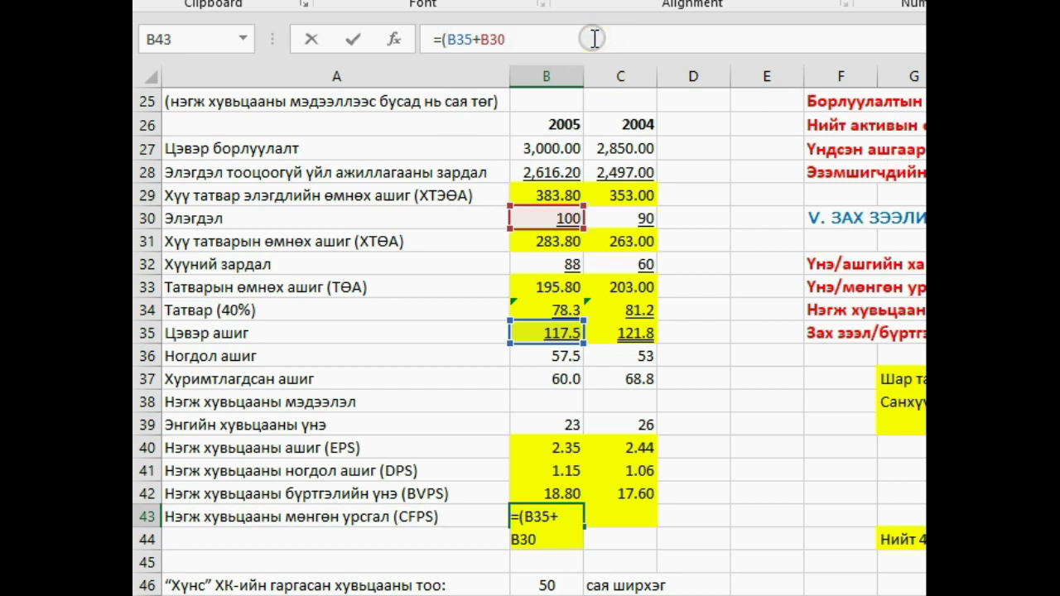
text()/)
click(560, 580)
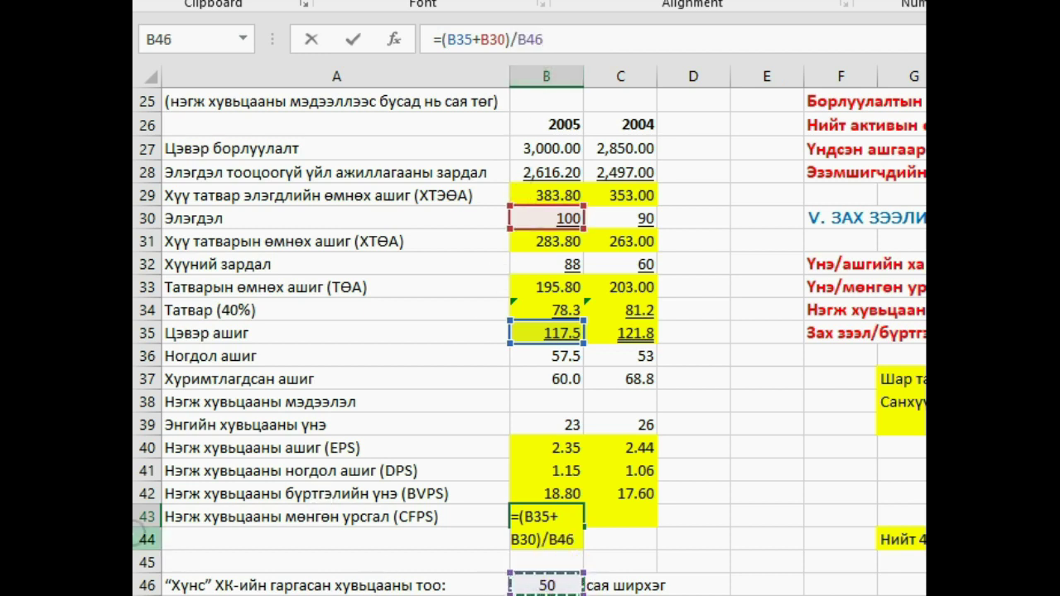
key(Return)
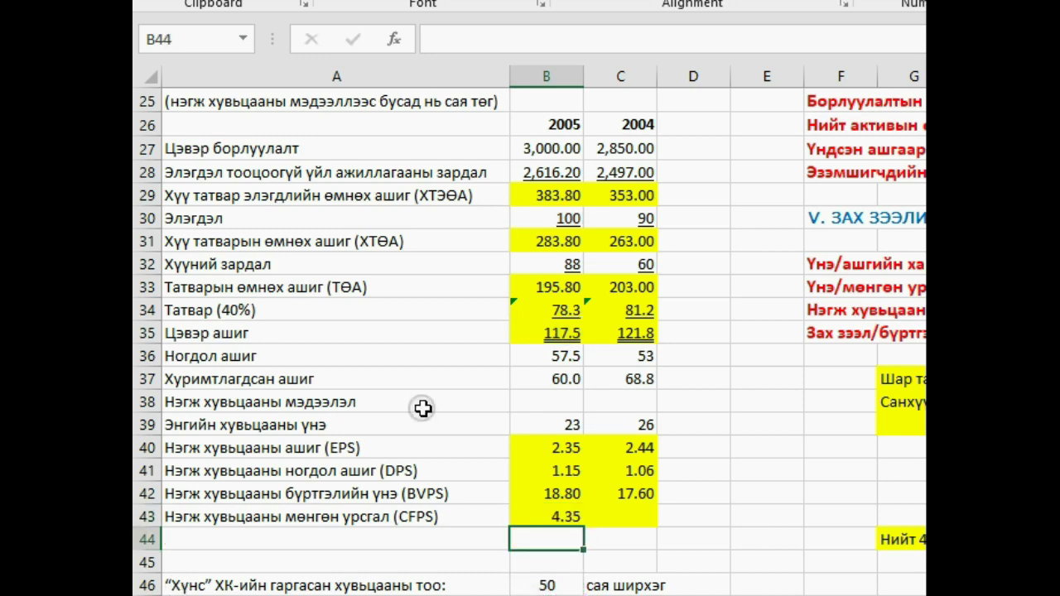
Fill the CFPS formula across to C43 and correct its divisor so that it reads =(C35+C30)/B46.
scroll(282, 456, down, 3)
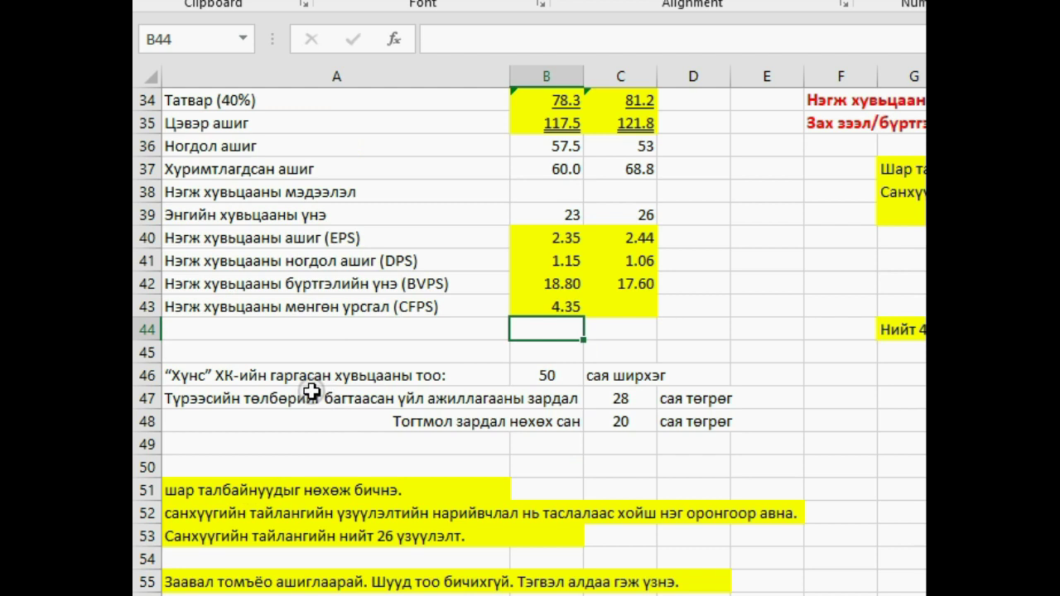
click(551, 304)
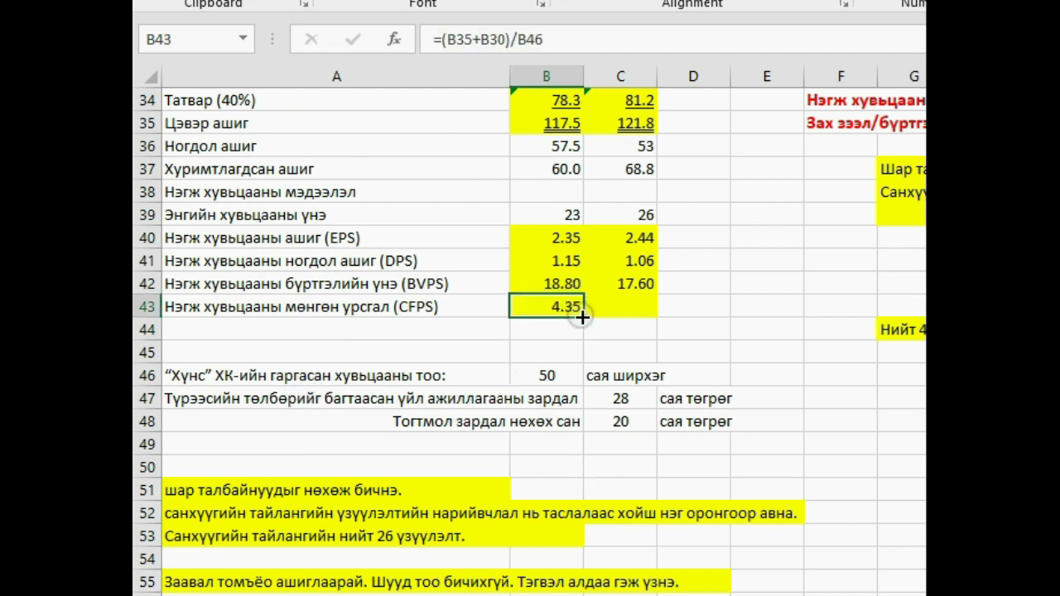
drag(582, 317, 630, 306)
click(617, 299)
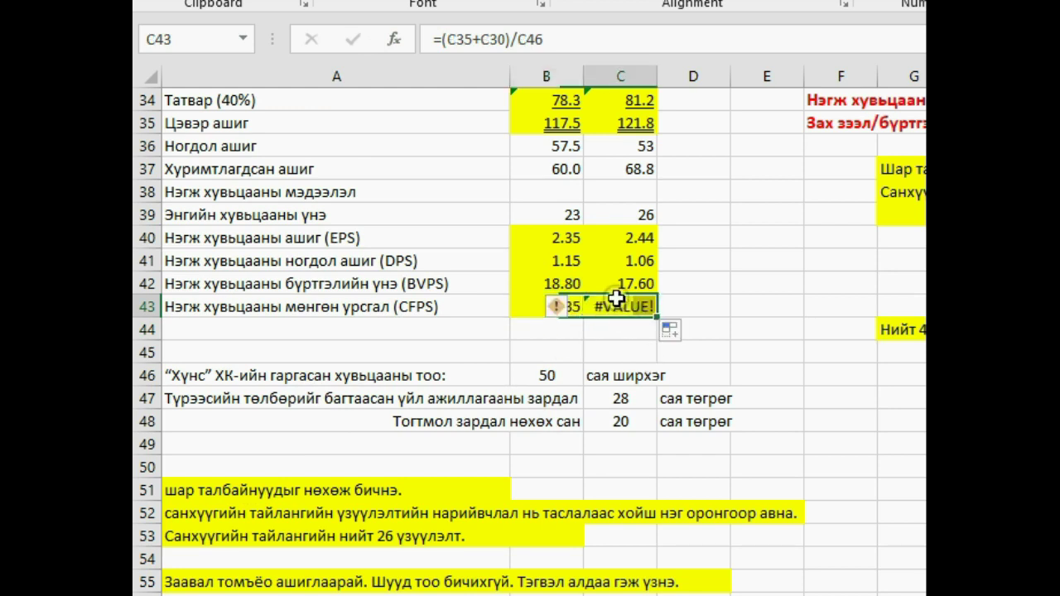
click(556, 37)
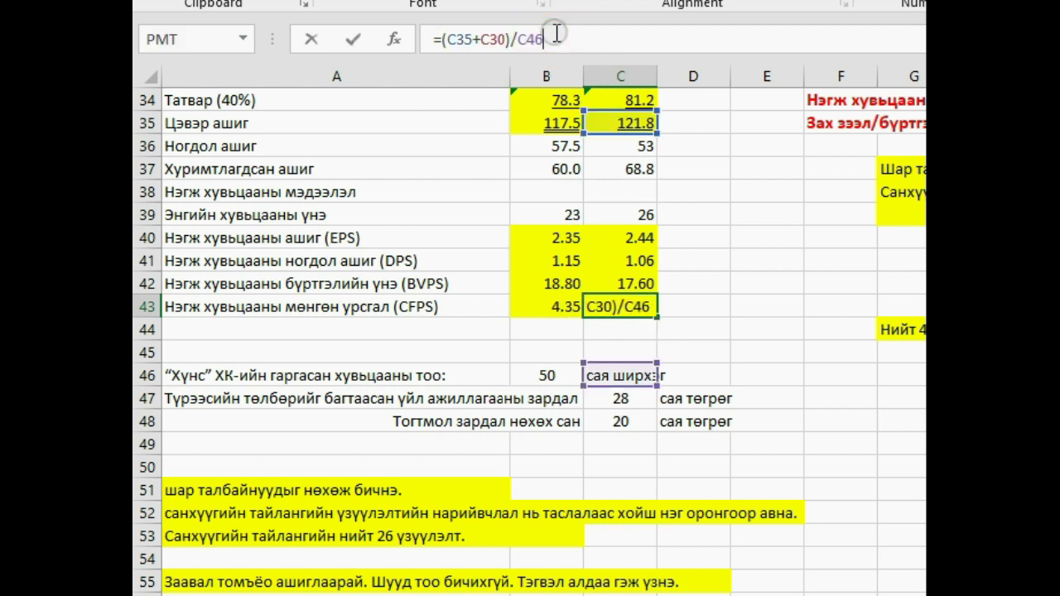
key(BackSpace)
key(BackSpace)
key(BackSpace)
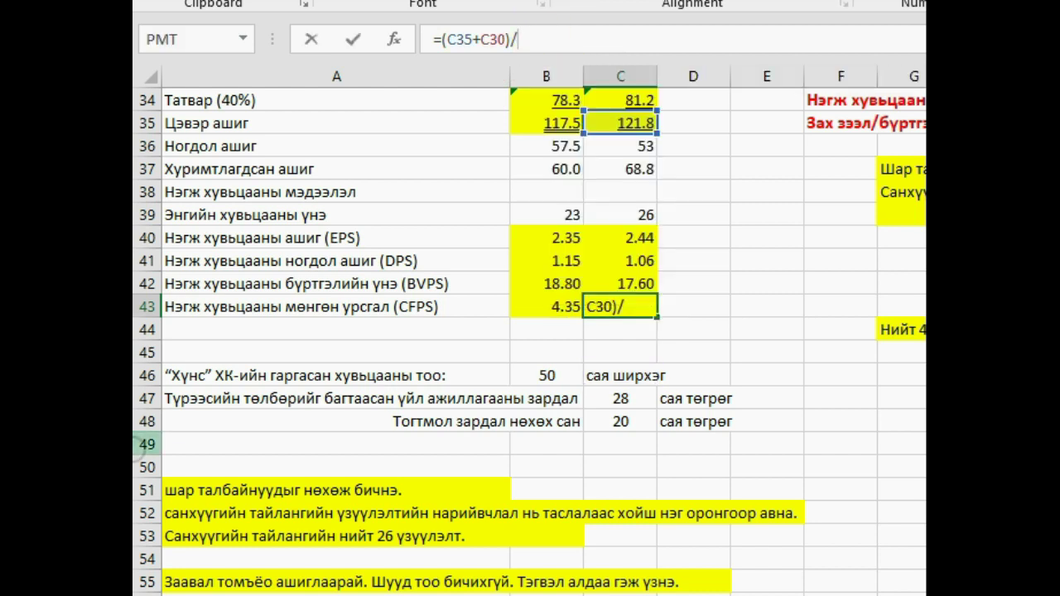
click(540, 368)
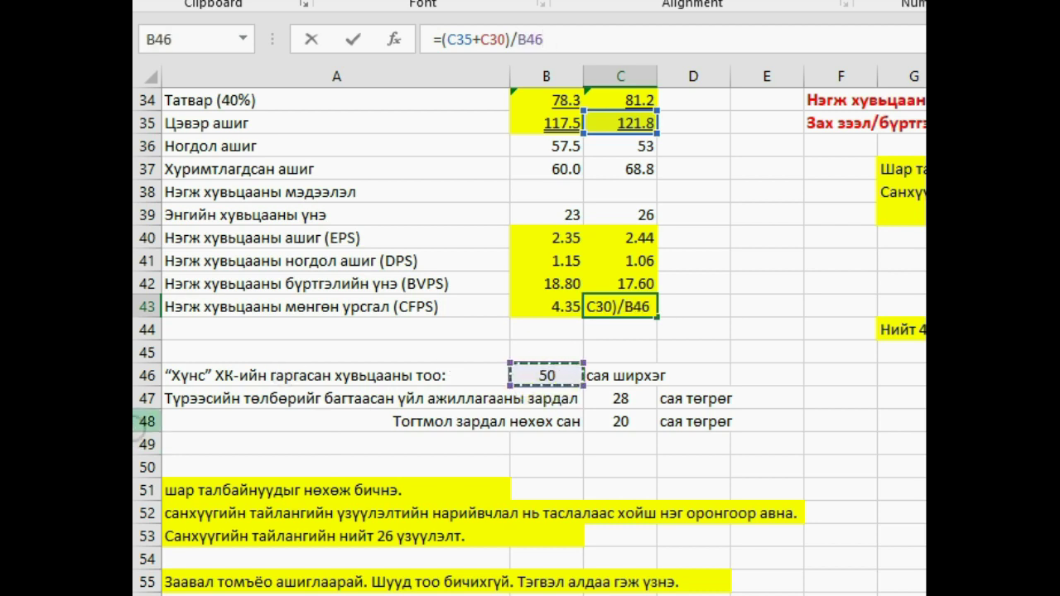
key(Return)
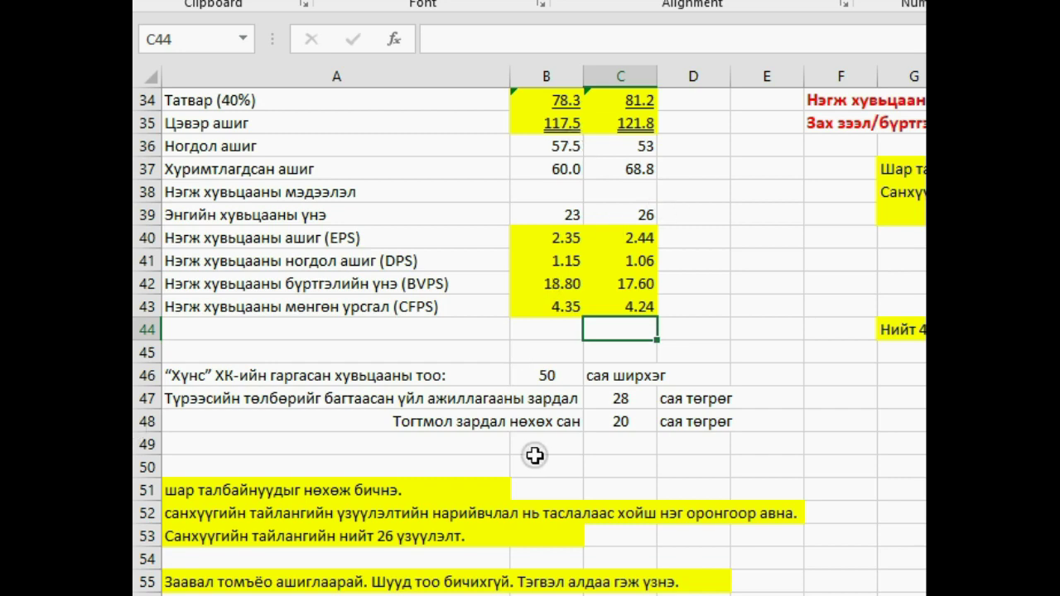
Review the filled-in statements and notes, then examine the ratio section's 2005 column, liquidity heading and current ratio label.
scroll(540, 456, up, 4)
scroll(574, 493, up, 7)
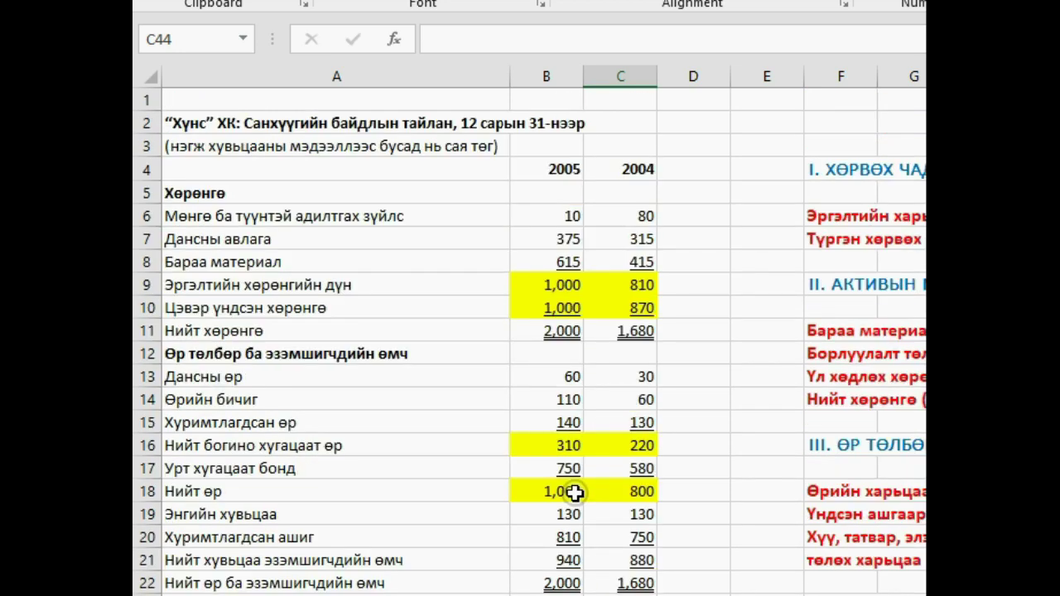
scroll(574, 492, down, 10)
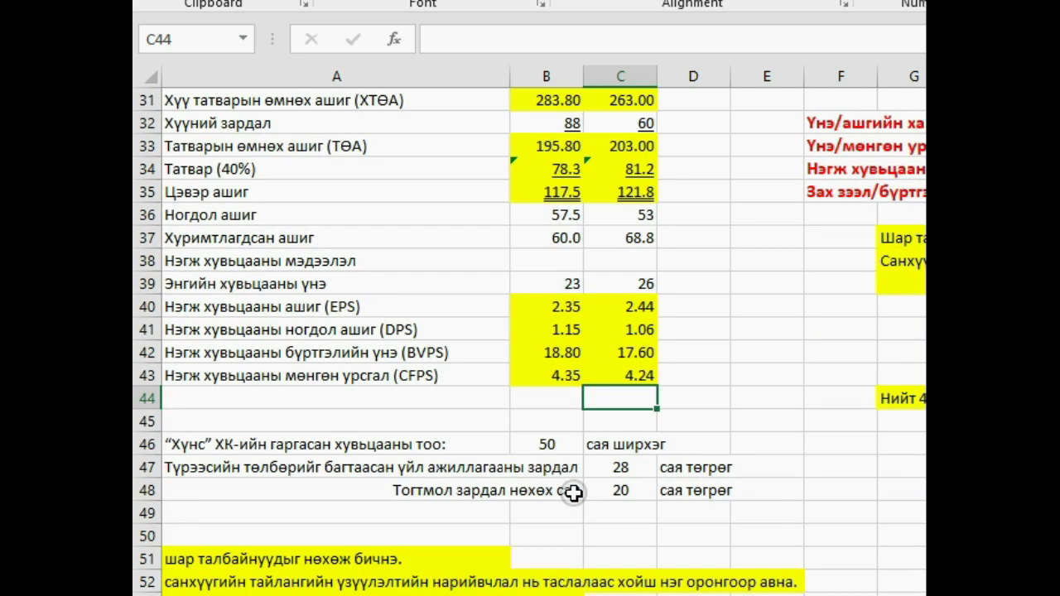
scroll(574, 493, down, 2)
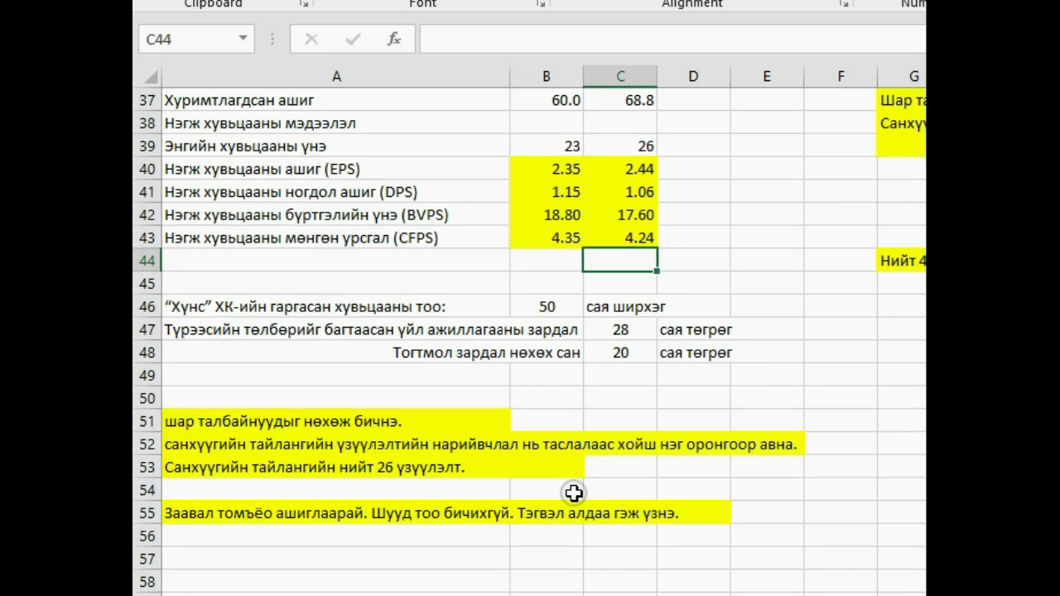
scroll(574, 493, up, 7)
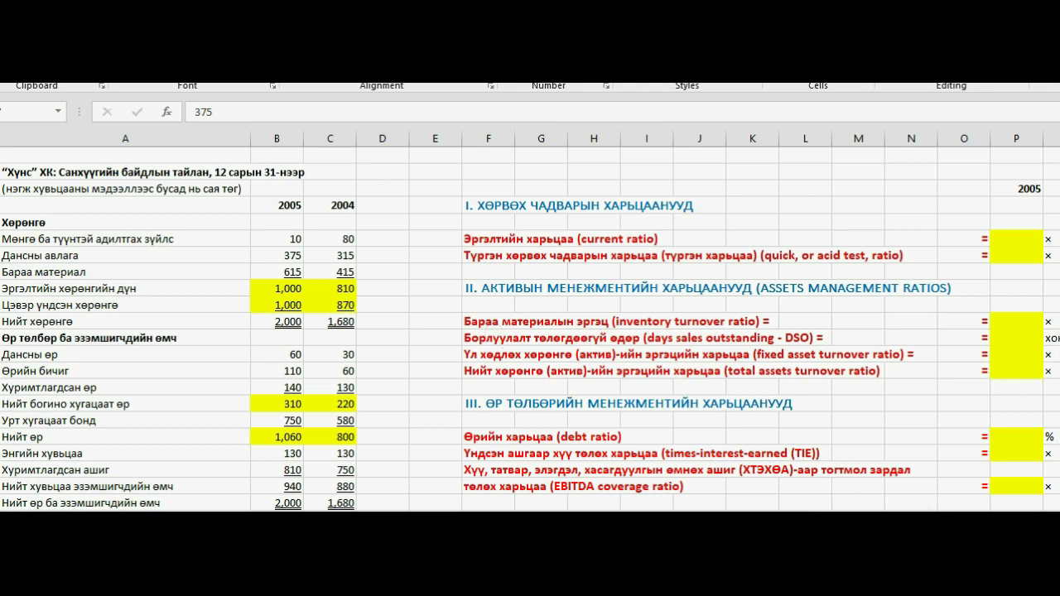
click(1026, 188)
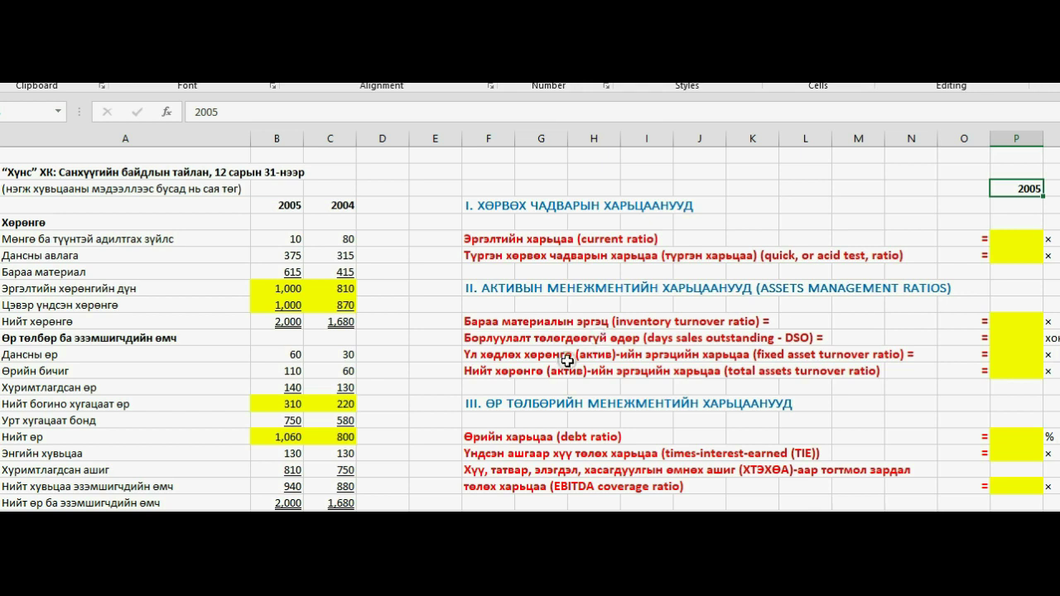
click(488, 210)
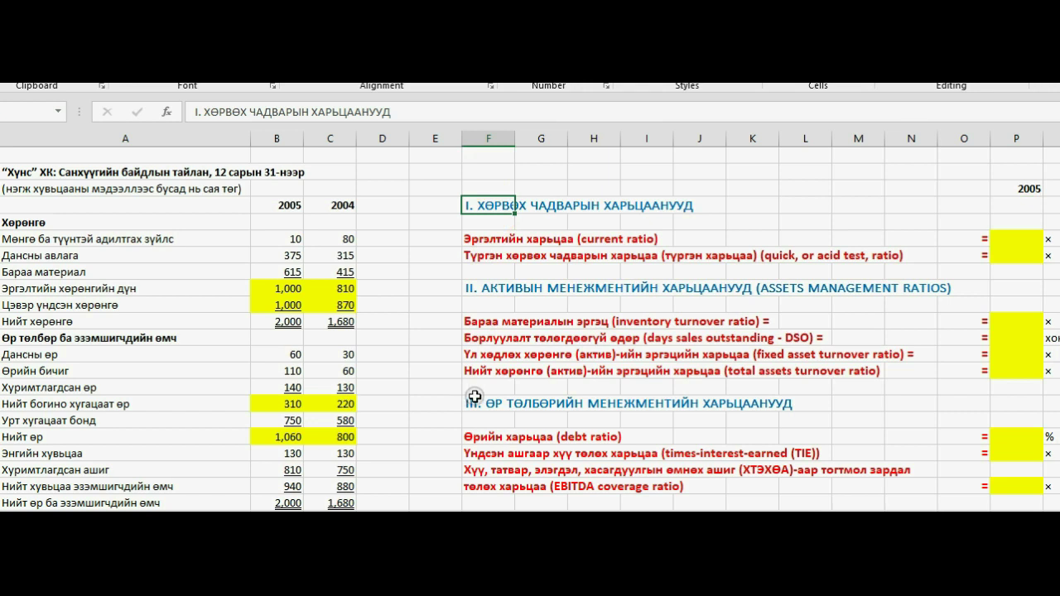
click(489, 241)
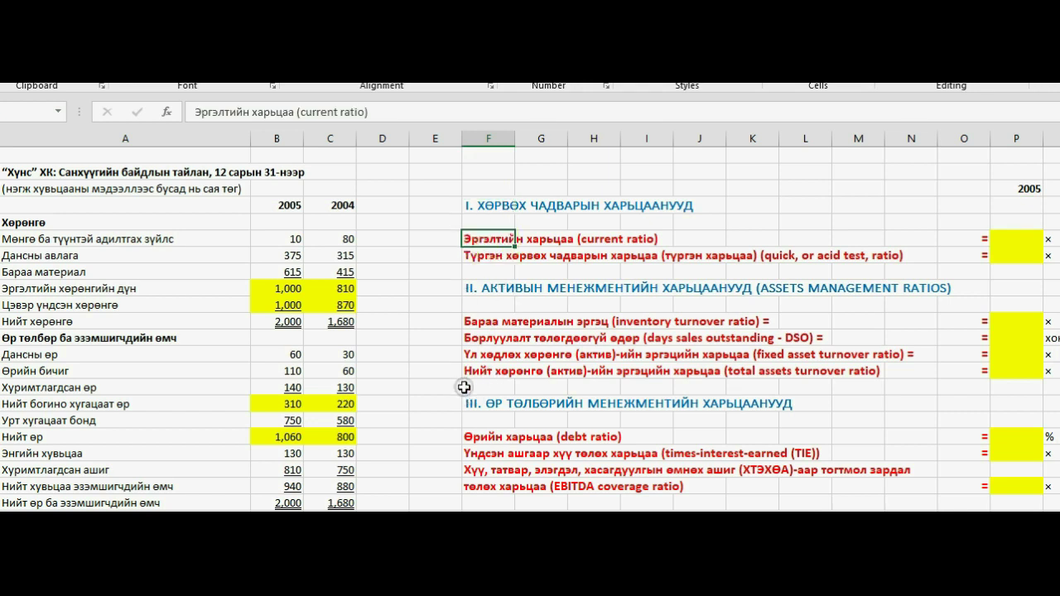
Calculate the 2005 current ratio in P6 as current assets divided by current liabilities, =B9/B16.
click(1026, 242)
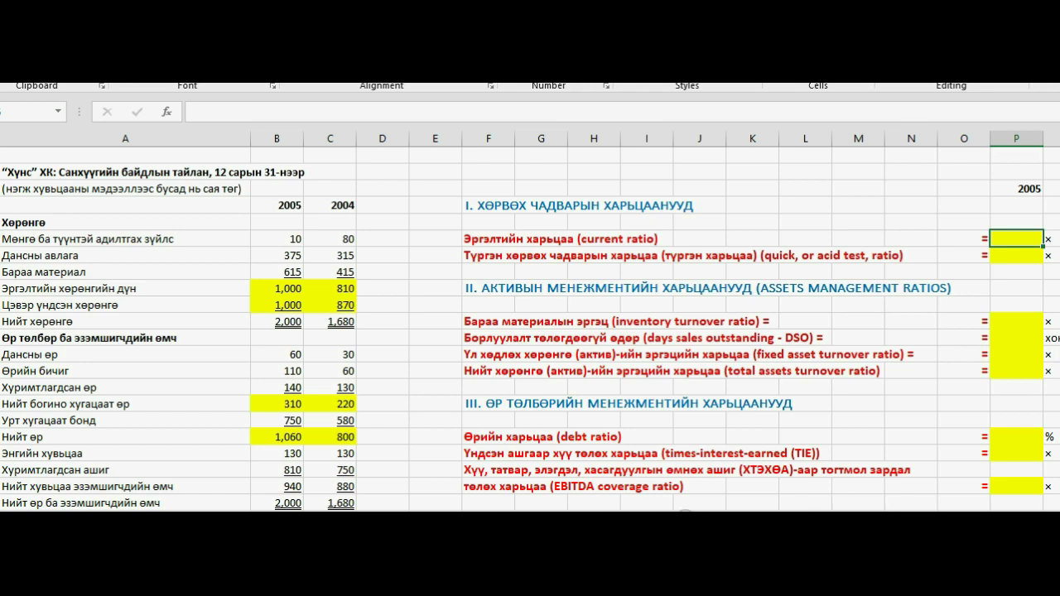
text(=)
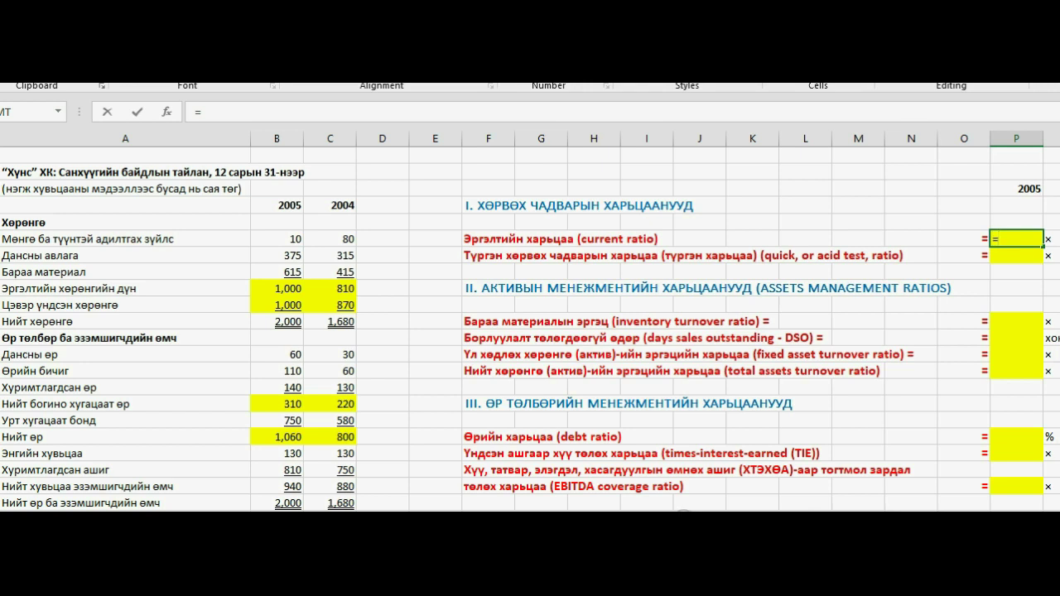
click(285, 290)
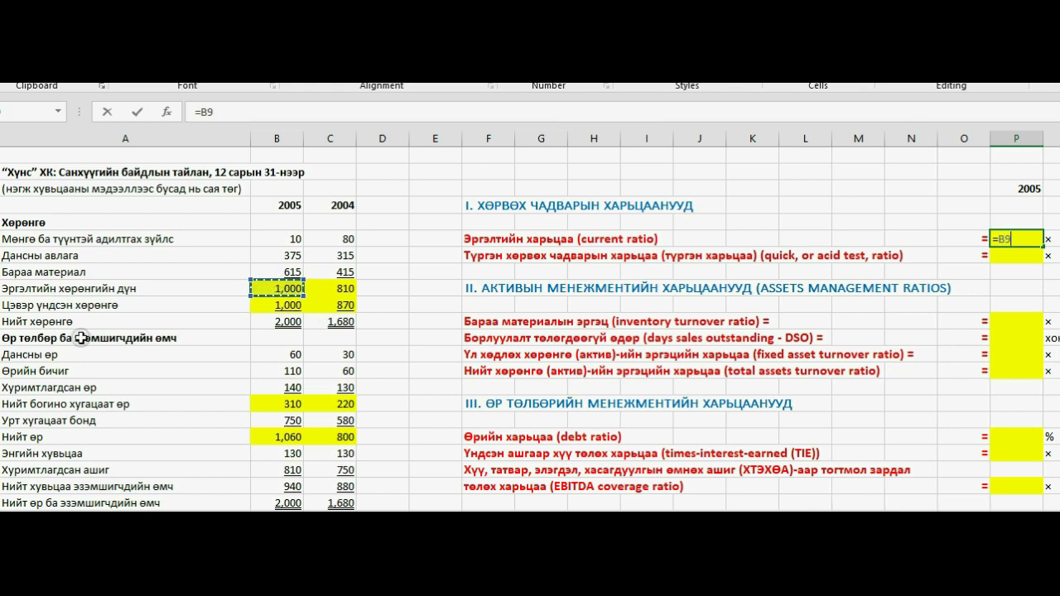
text(/)
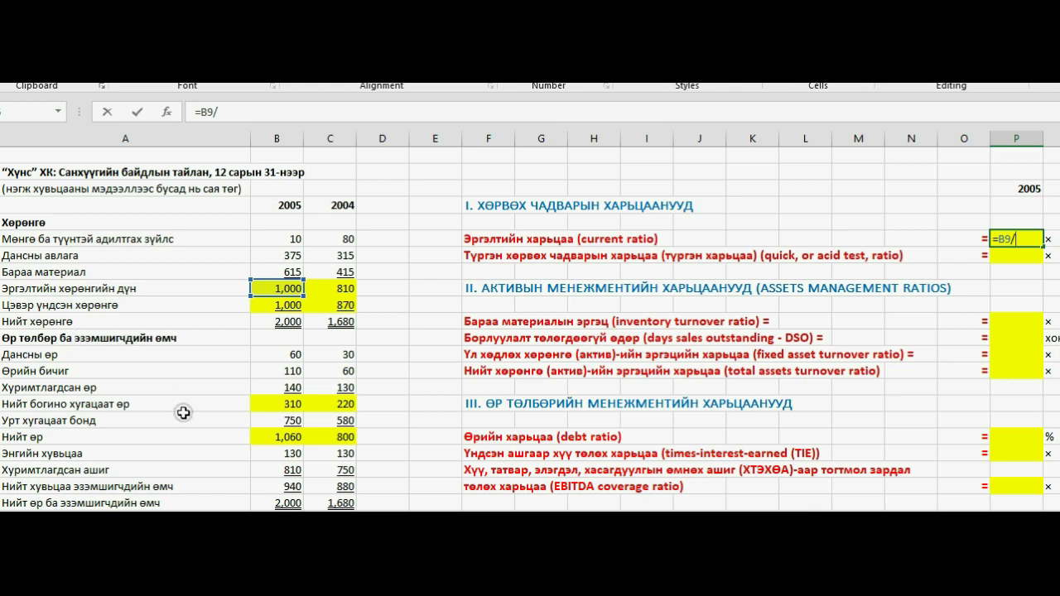
click(284, 407)
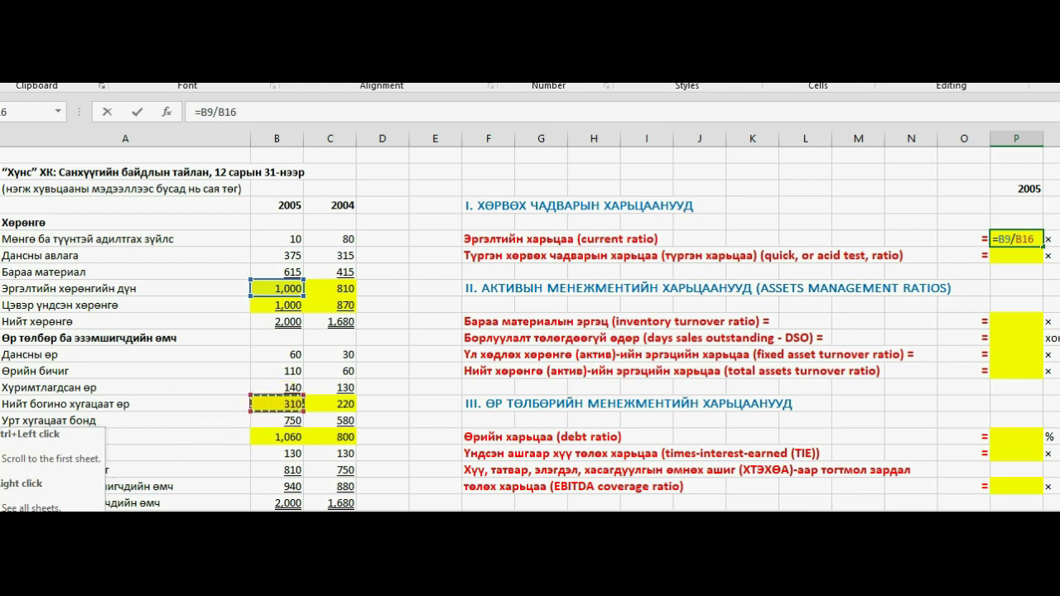
key(Return)
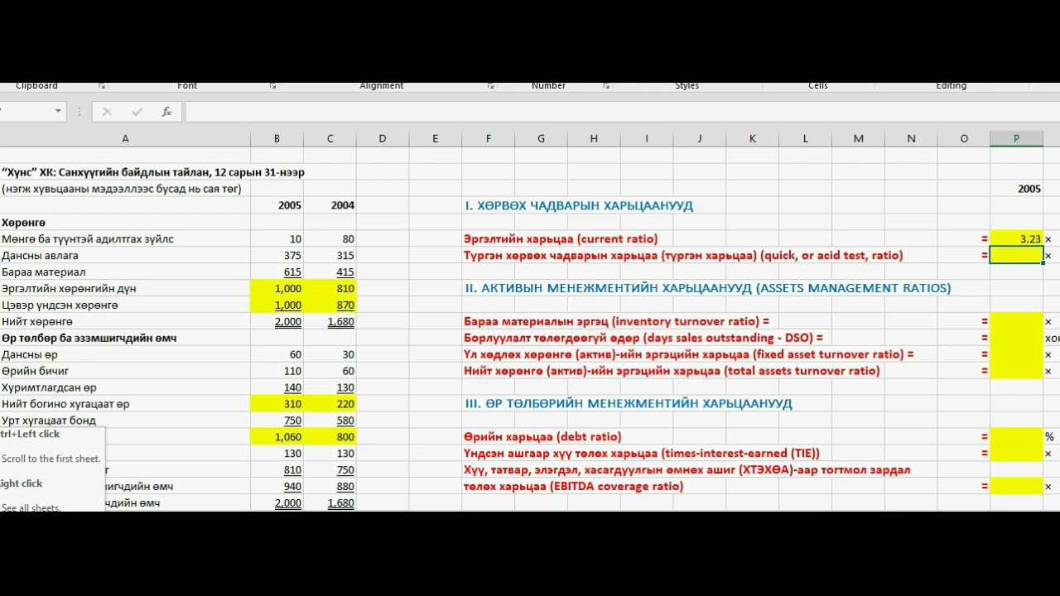
Calculate the 2005 quick ratio in P7 as current assets less inventory over current liabilities, =(B9-B8)/B16.
text(=)
text(()
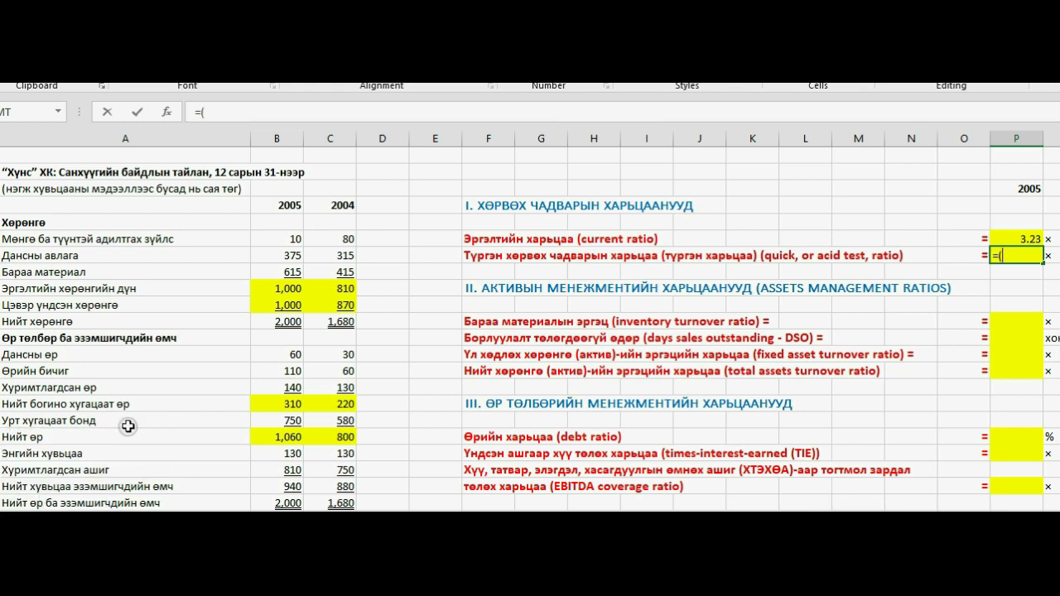
click(269, 289)
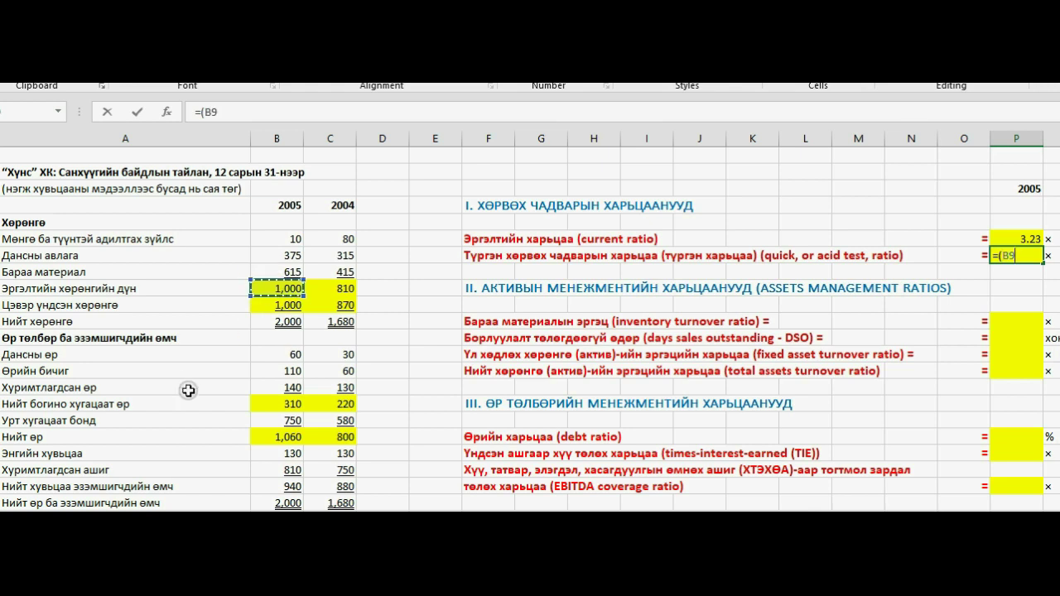
text(-)
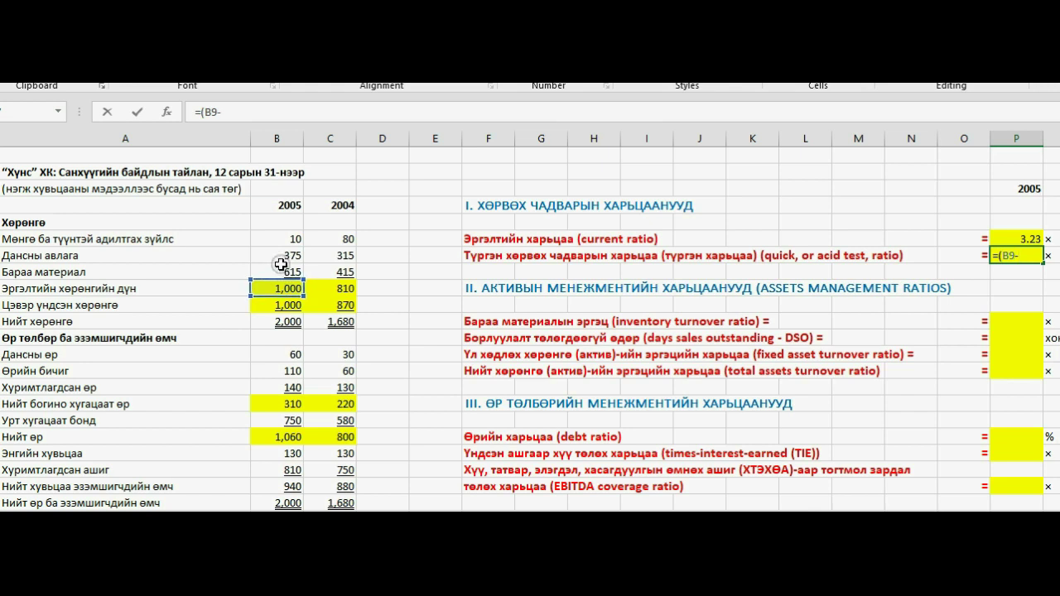
click(278, 272)
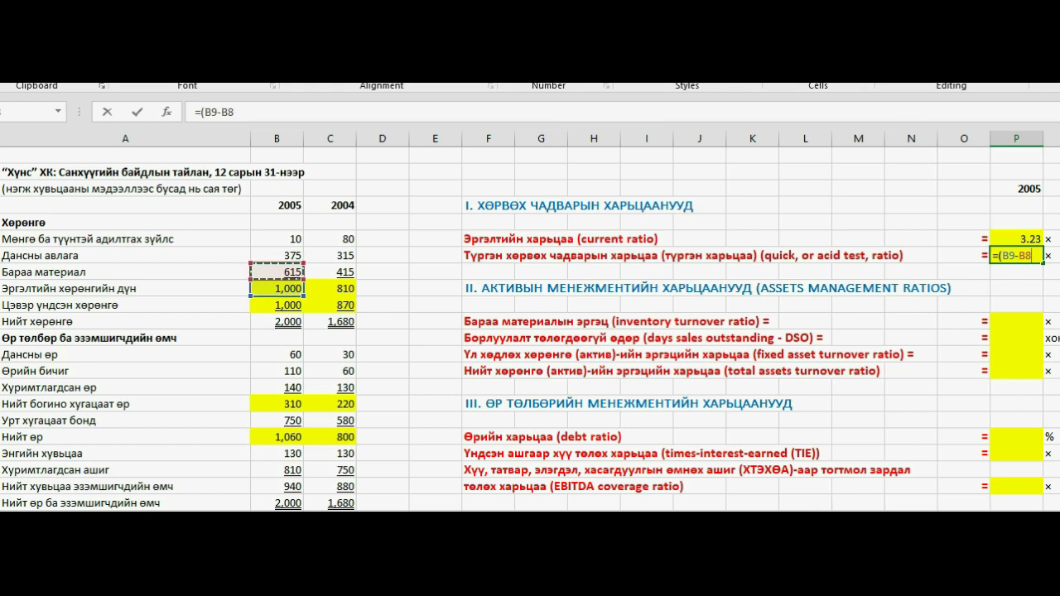
text()/)
click(282, 406)
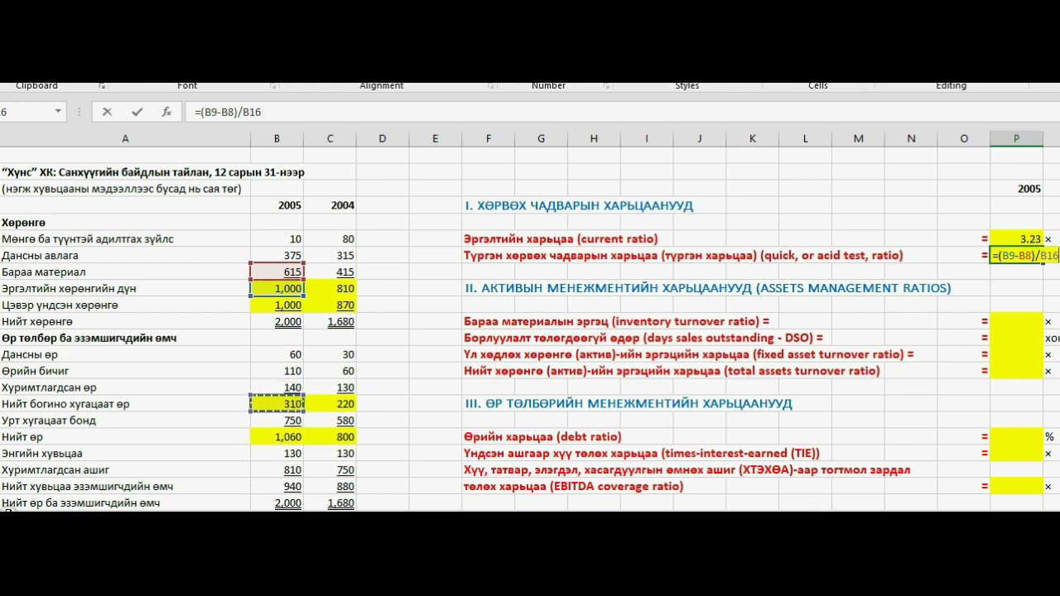
key(Return)
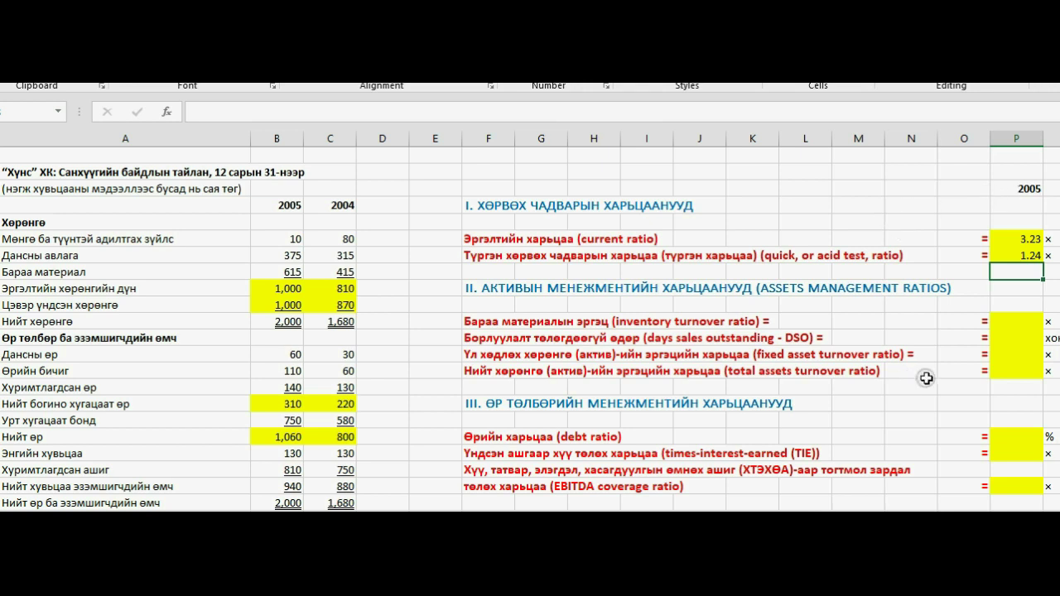
Calculate the 2005 inventory turnover ratio in P11 as net sales divided by inventory, =B27/B8.
click(1019, 324)
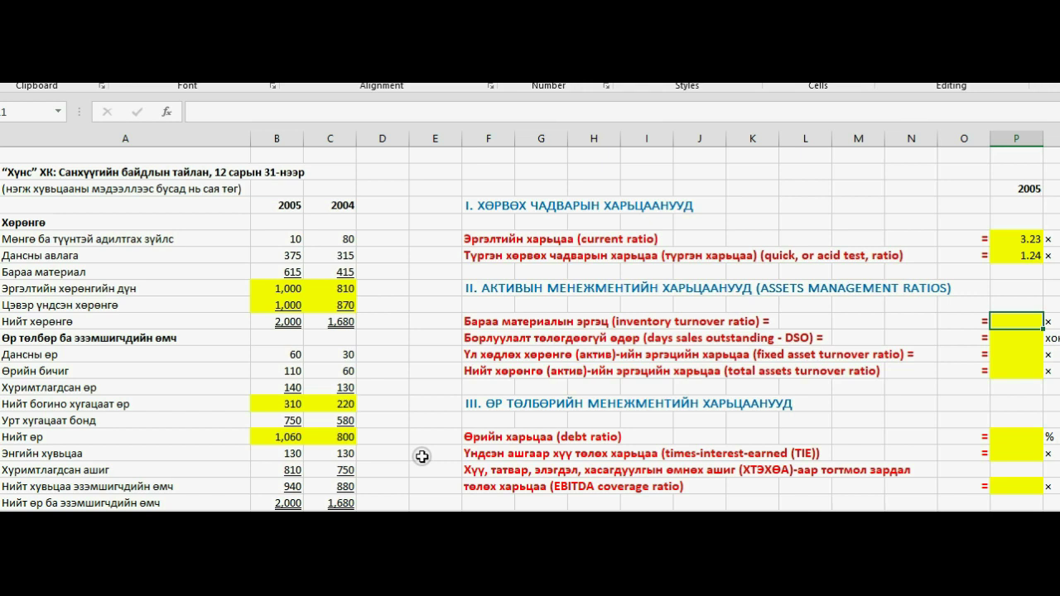
text(=)
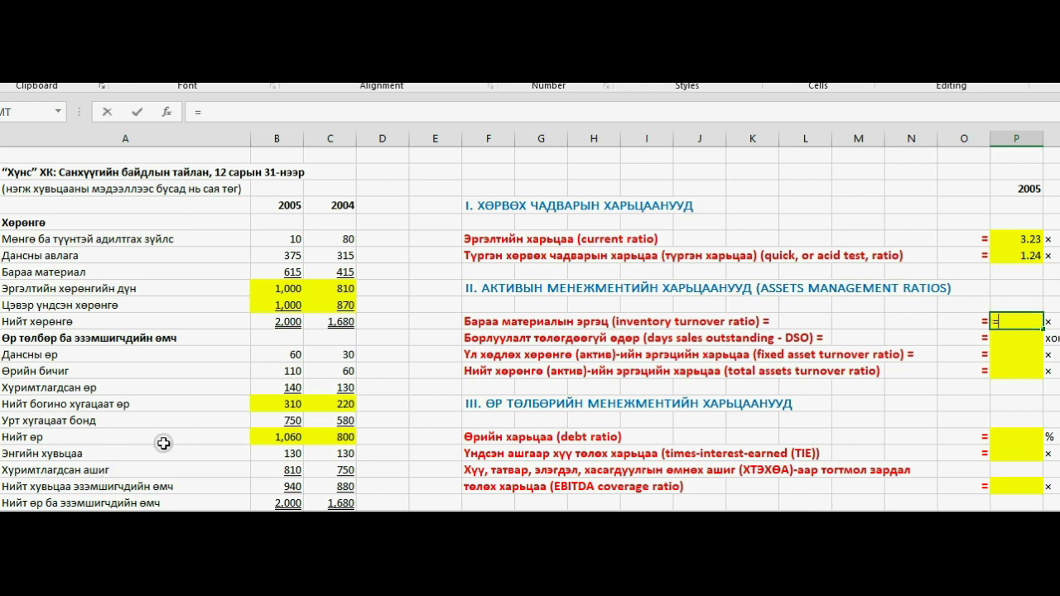
scroll(163, 444, down, 5)
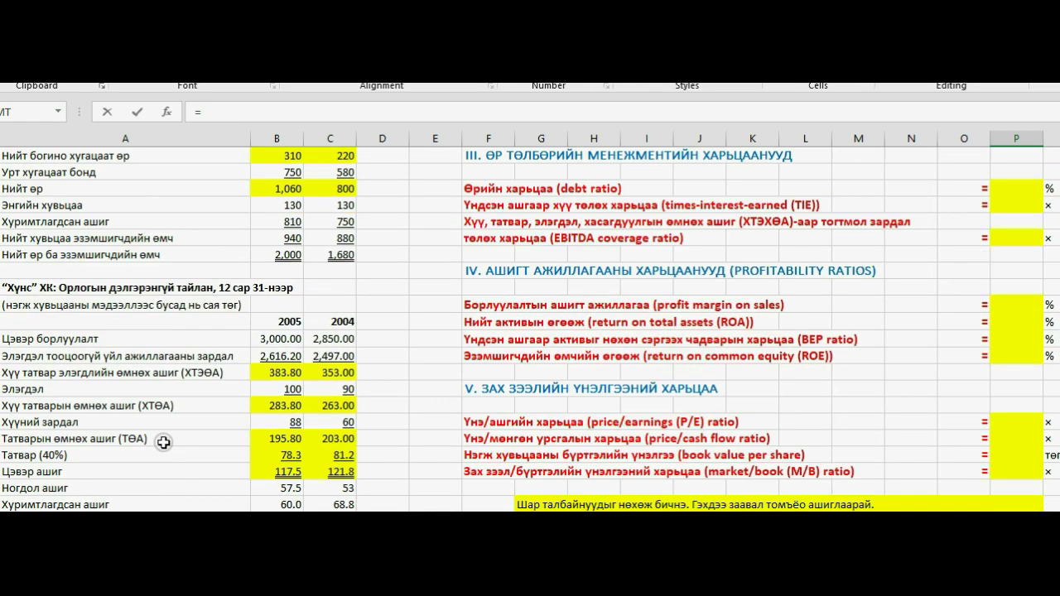
click(267, 342)
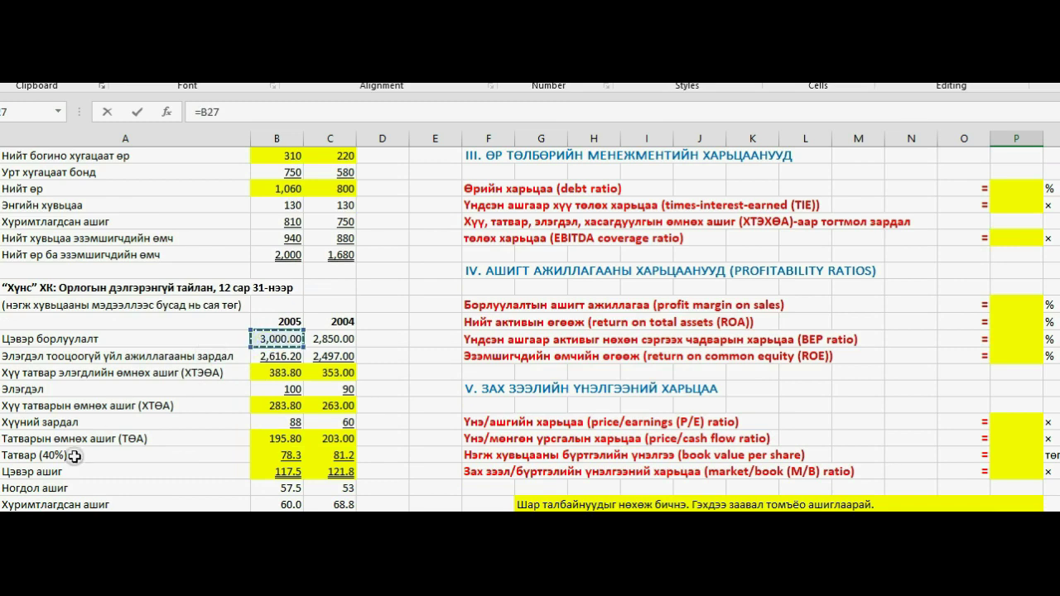
text(/)
scroll(48, 455, up, 2)
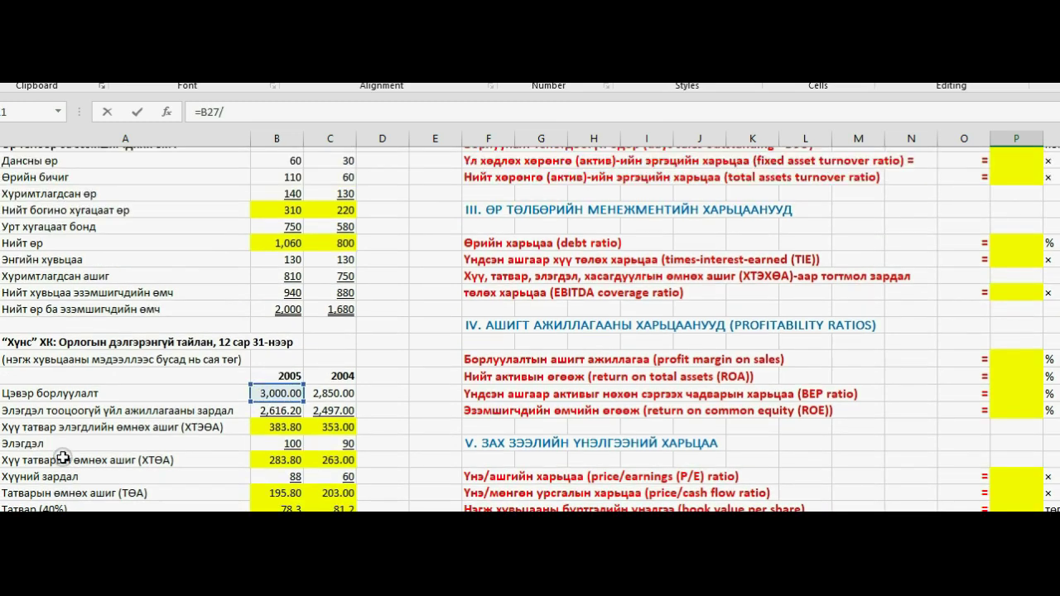
scroll(48, 454, up, 2)
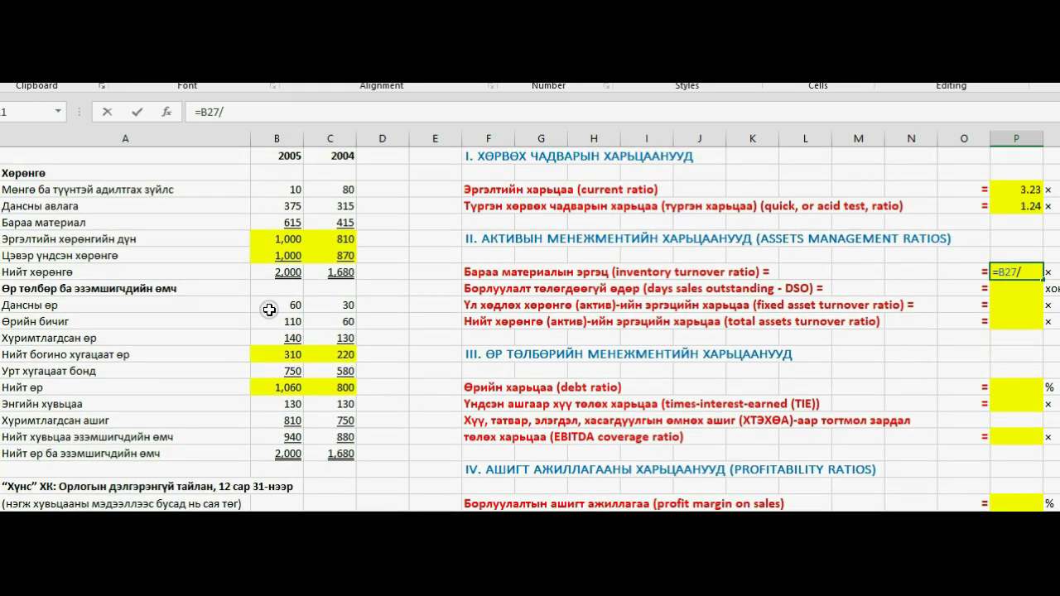
click(290, 218)
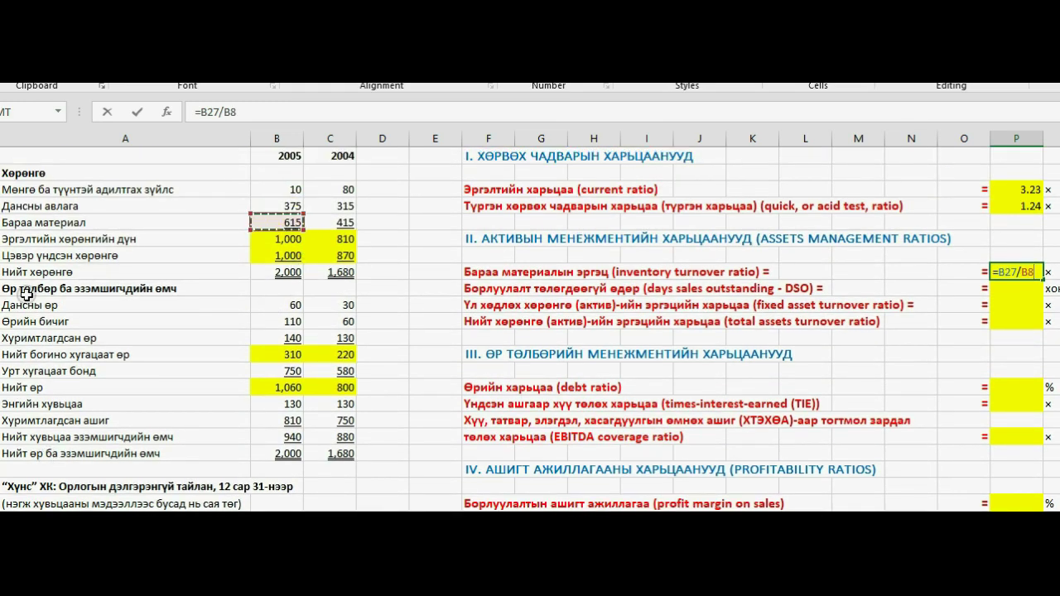
key(Return)
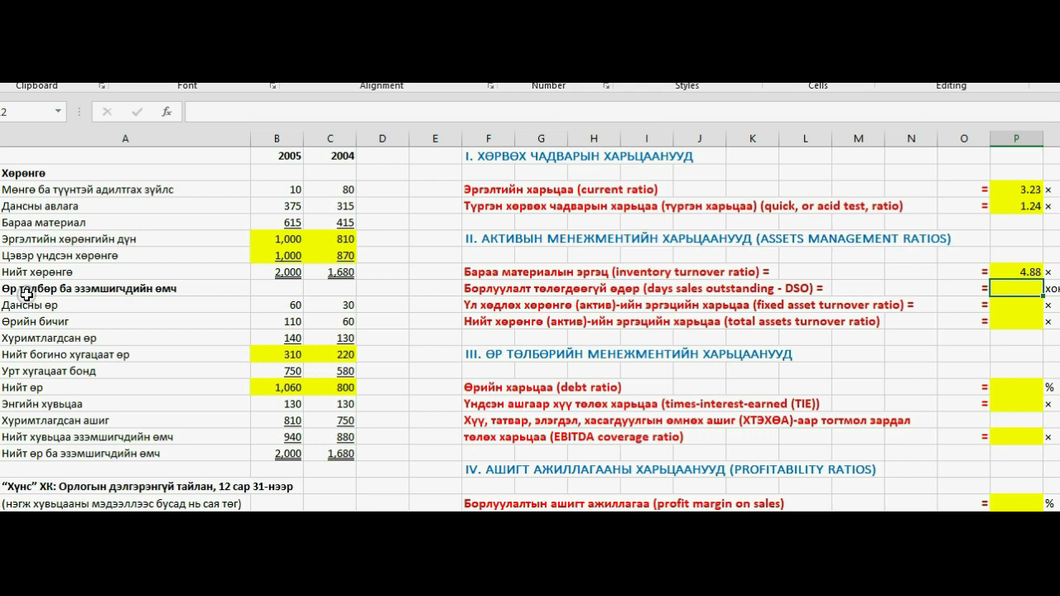
Calculate 2005 days sales outstanding (DSO) in P12 as receivables over average daily sales, =B7/(B27/365).
text(=)
click(269, 207)
text(/)
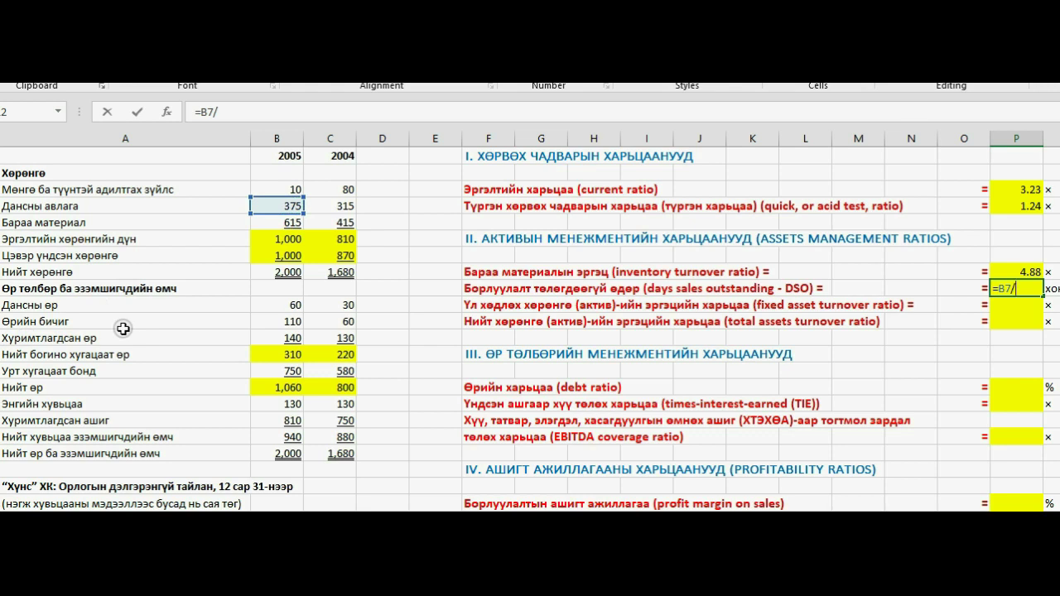
text(()
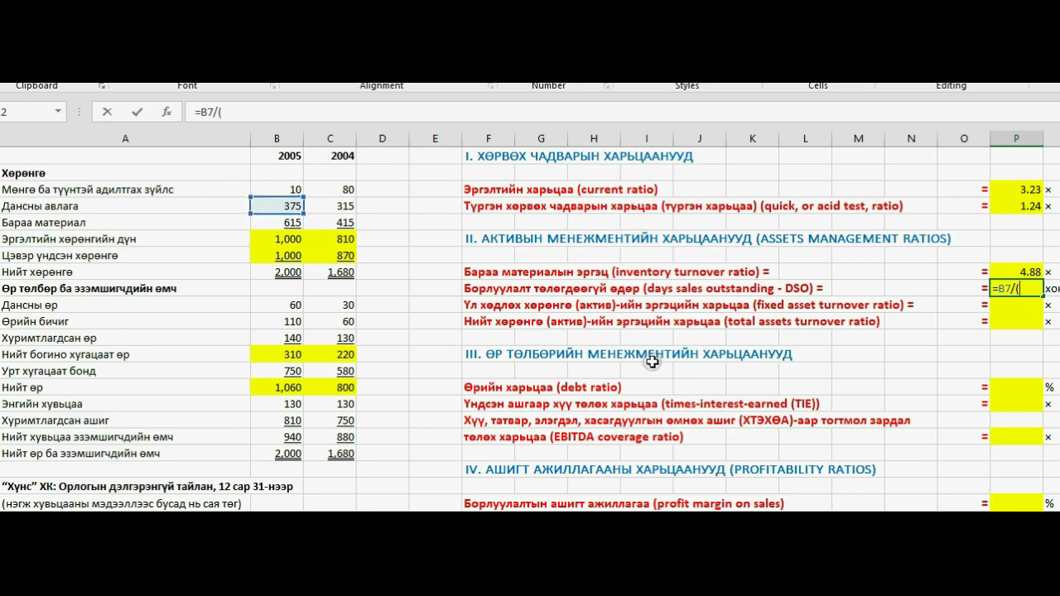
scroll(653, 362, down, 2)
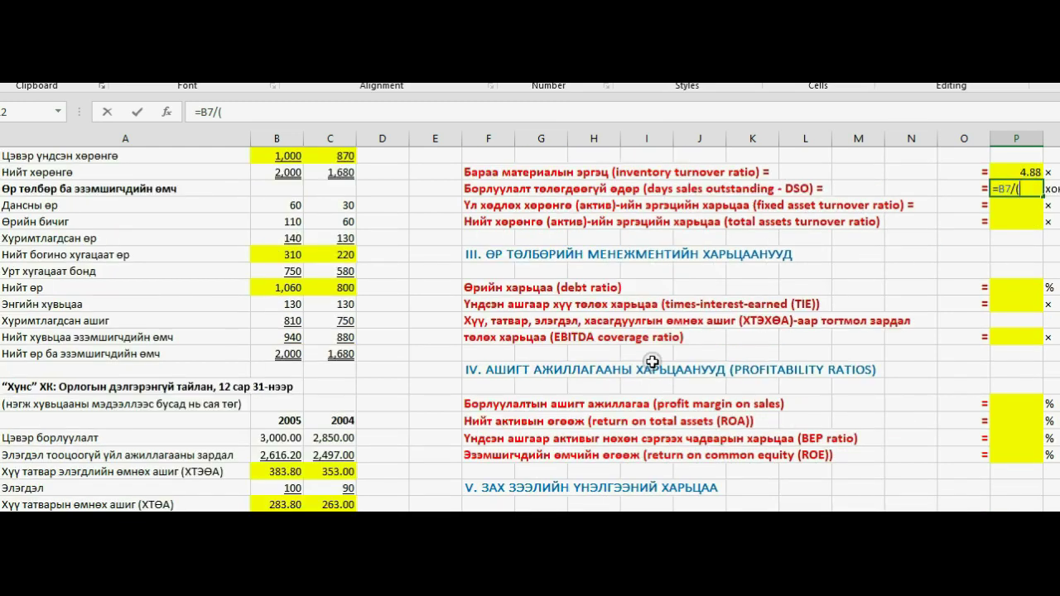
scroll(646, 363, down, 2)
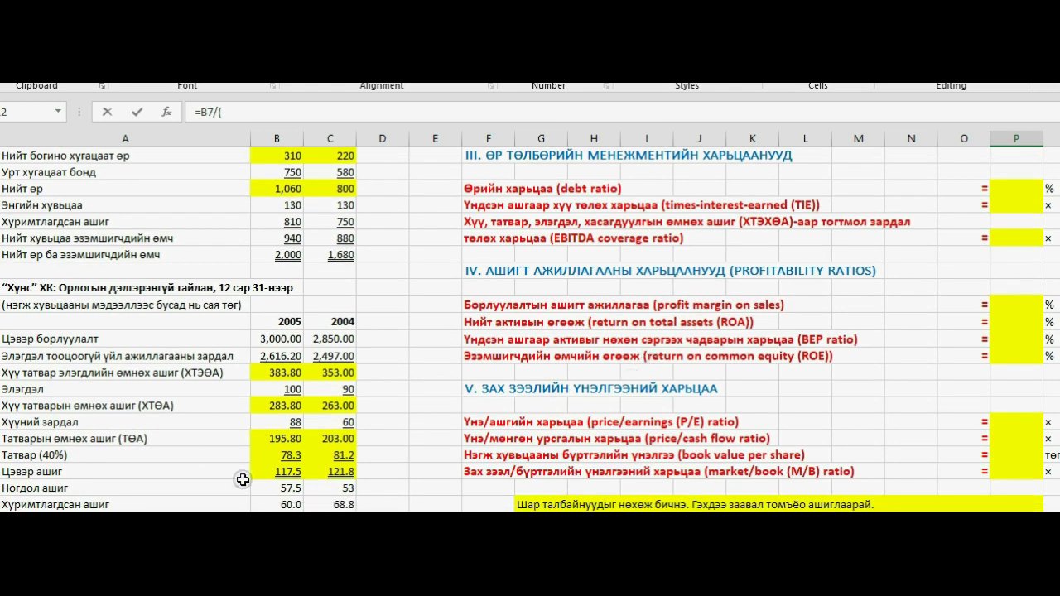
click(266, 342)
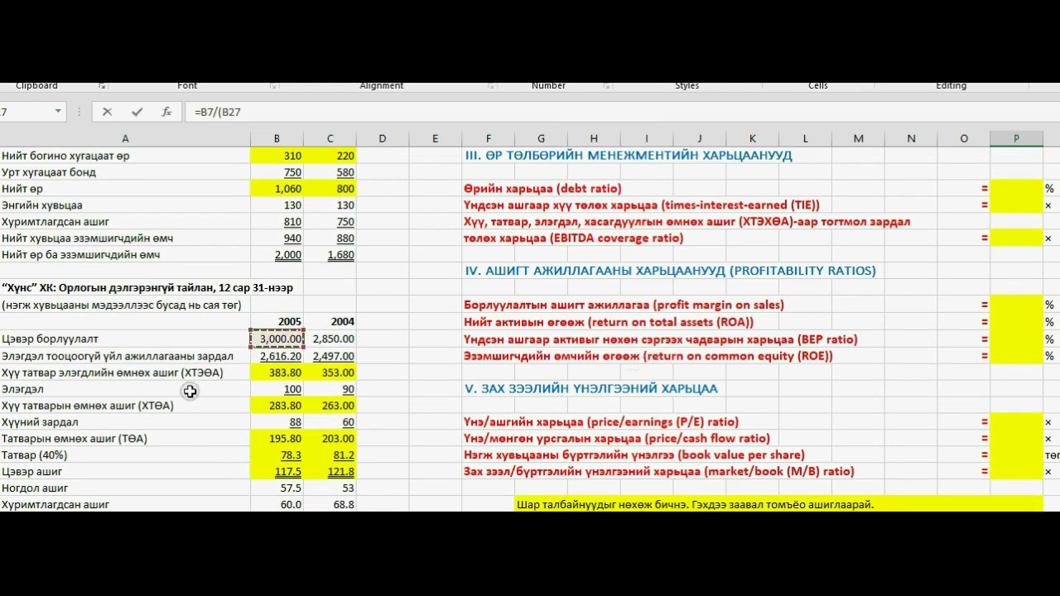
text(/365))
key(Return)
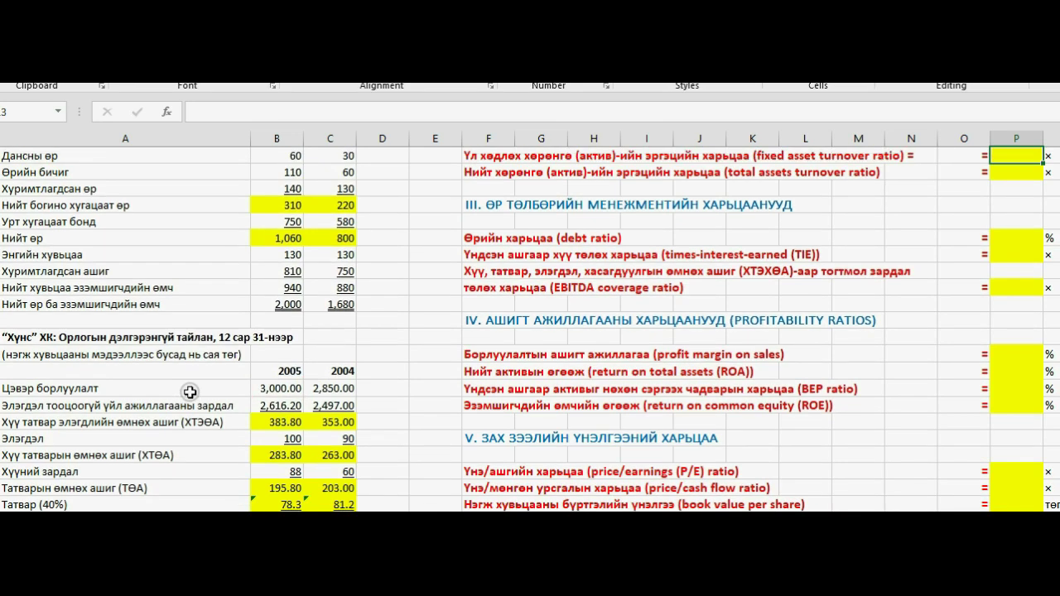
Reduce the display of the DSO value in P12 to two decimal places.
scroll(767, 341, up, 3)
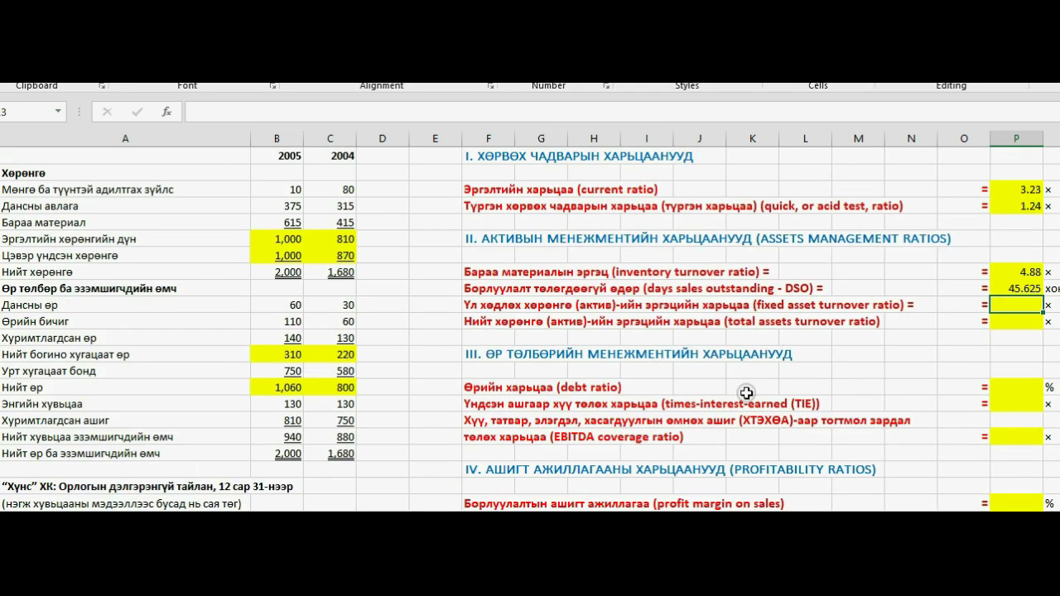
click(1033, 288)
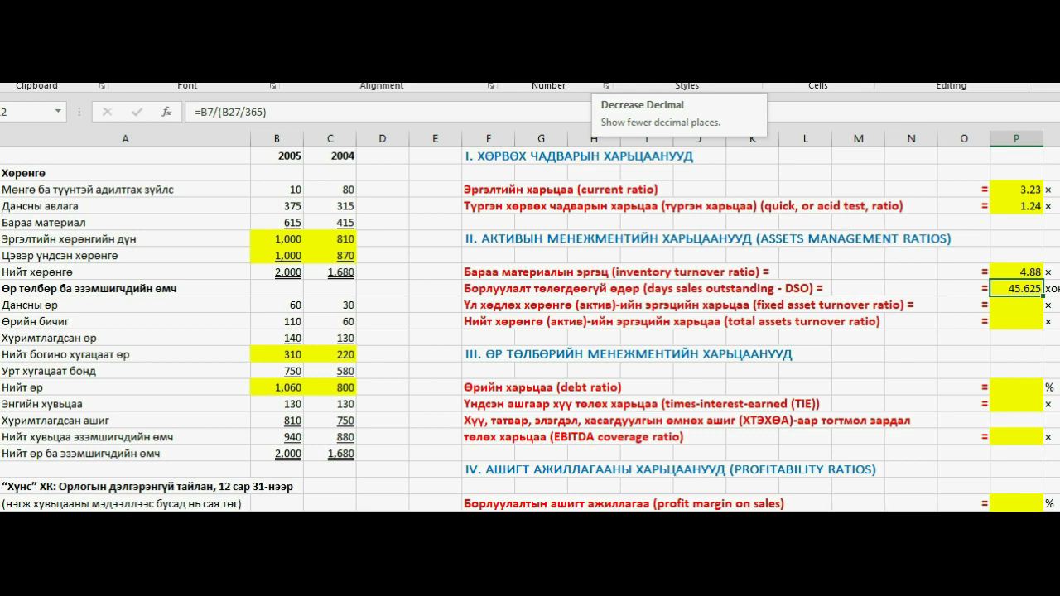
click(584, 68)
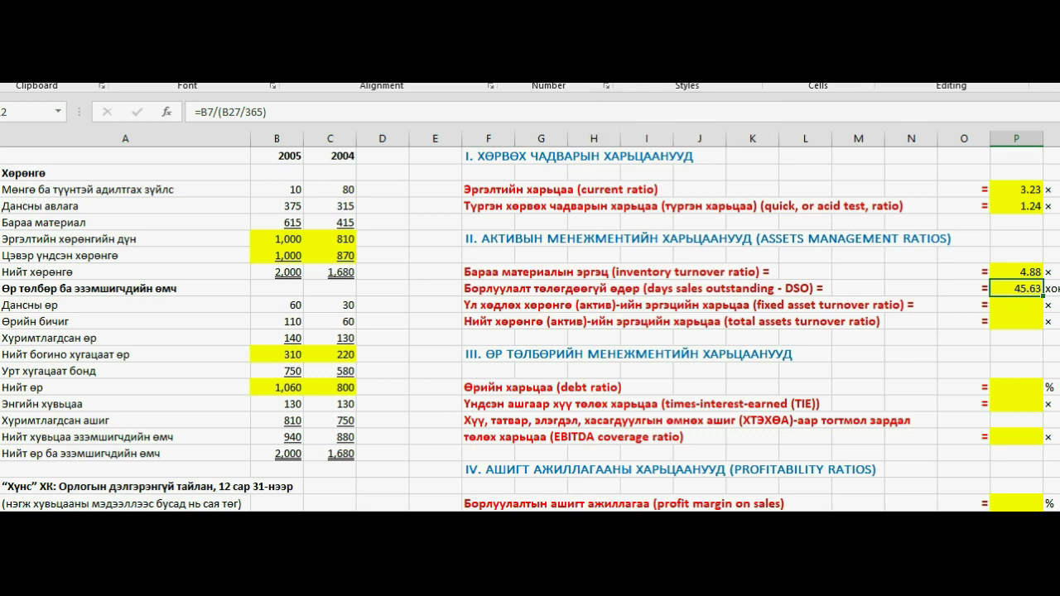
Calculate the 2005 fixed asset turnover ratio in P13 as net sales divided by net fixed assets, =B27/B10.
click(1015, 305)
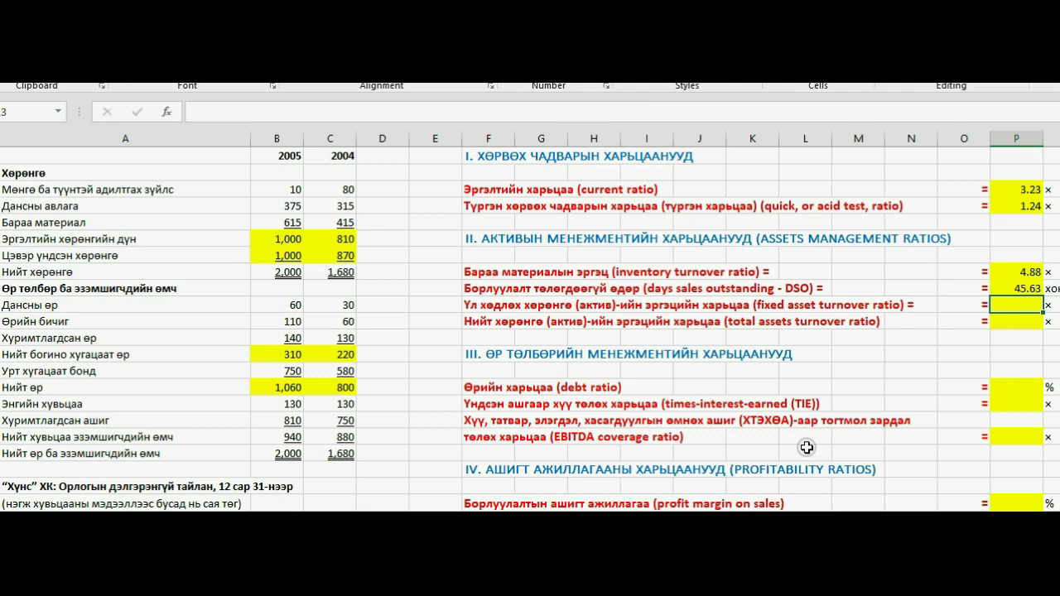
text(=)
scroll(544, 364, down, 4)
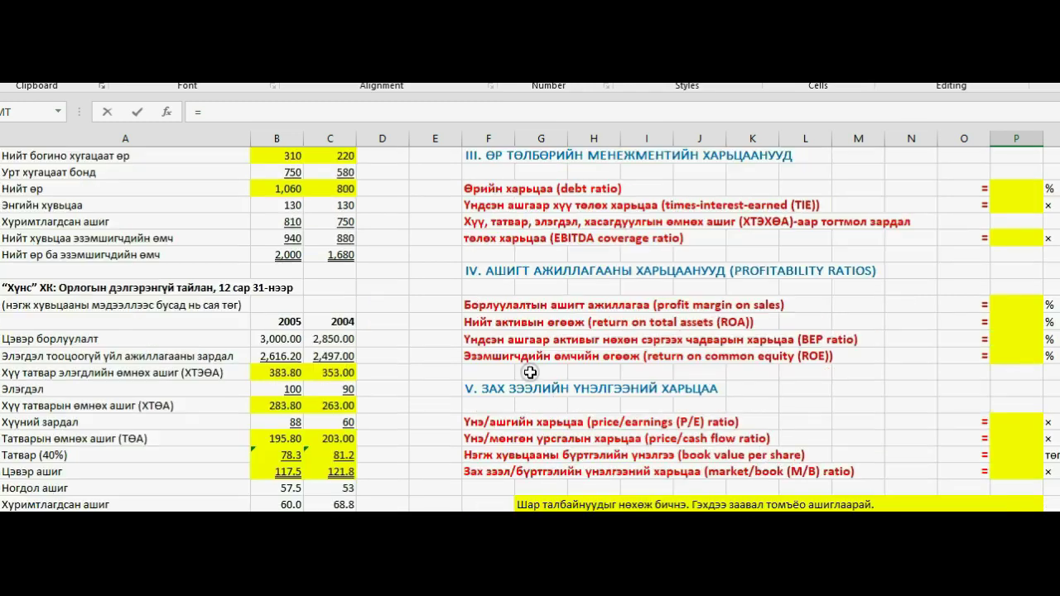
click(277, 334)
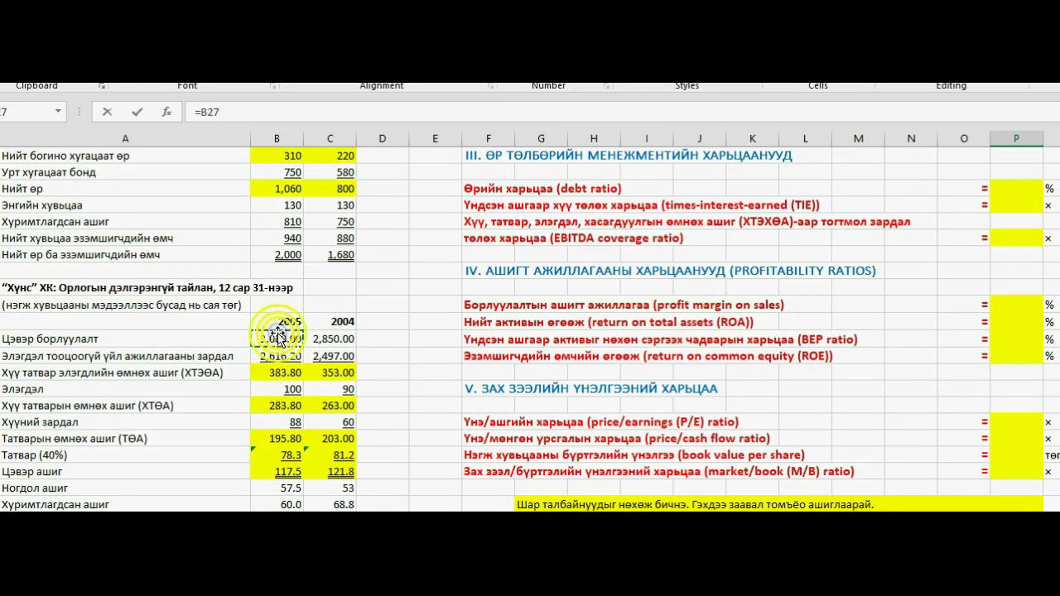
text(/)
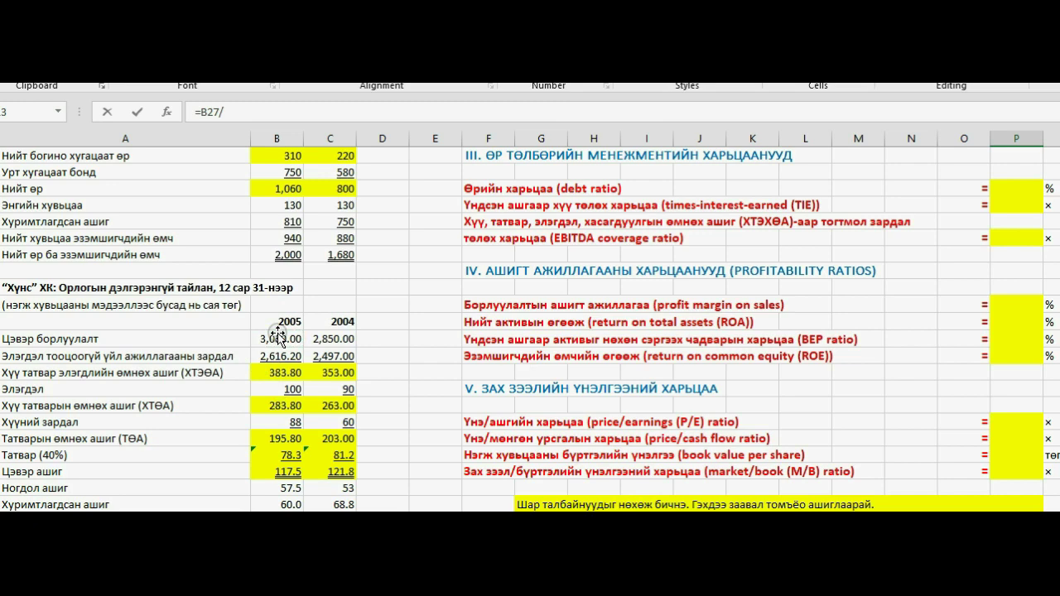
scroll(182, 339, up, 3)
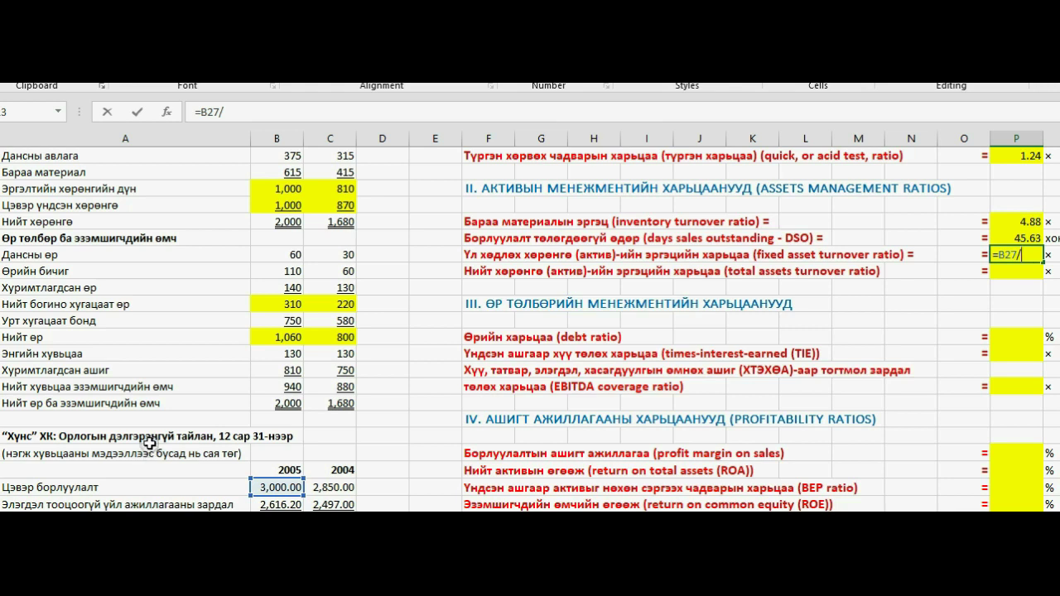
click(283, 205)
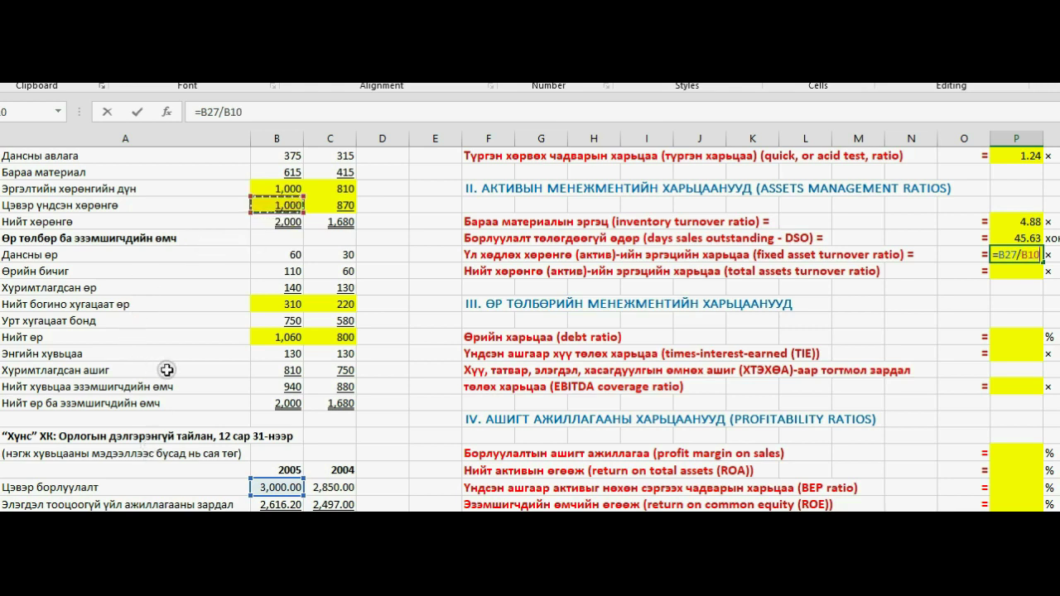
key(Return)
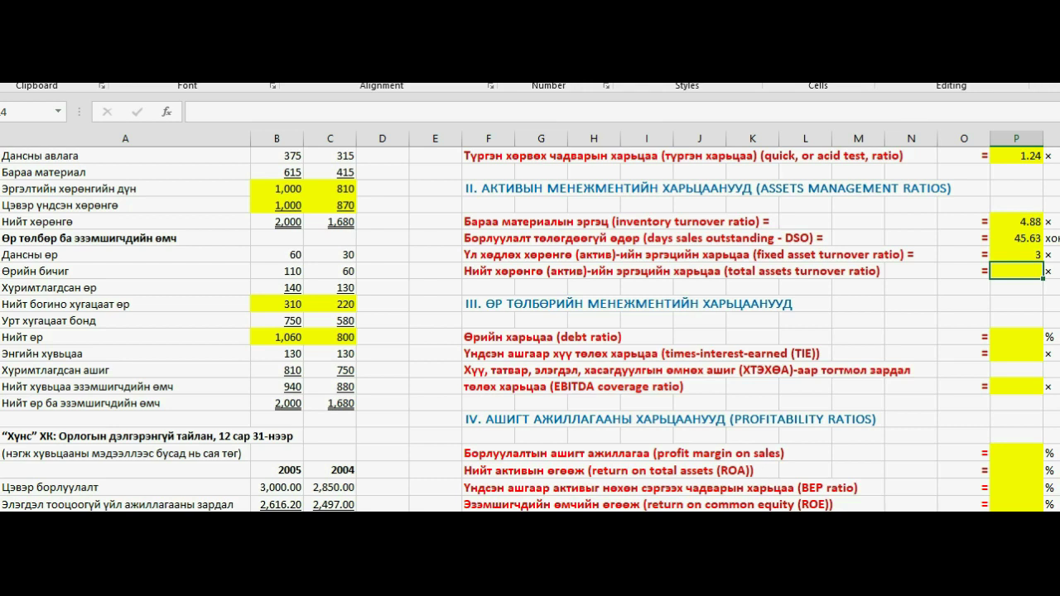
Calculate the 2005 total assets turnover ratio in P14 as net sales divided by total assets, =B27/B11.
text(=)
scroll(488, 369, down, 2)
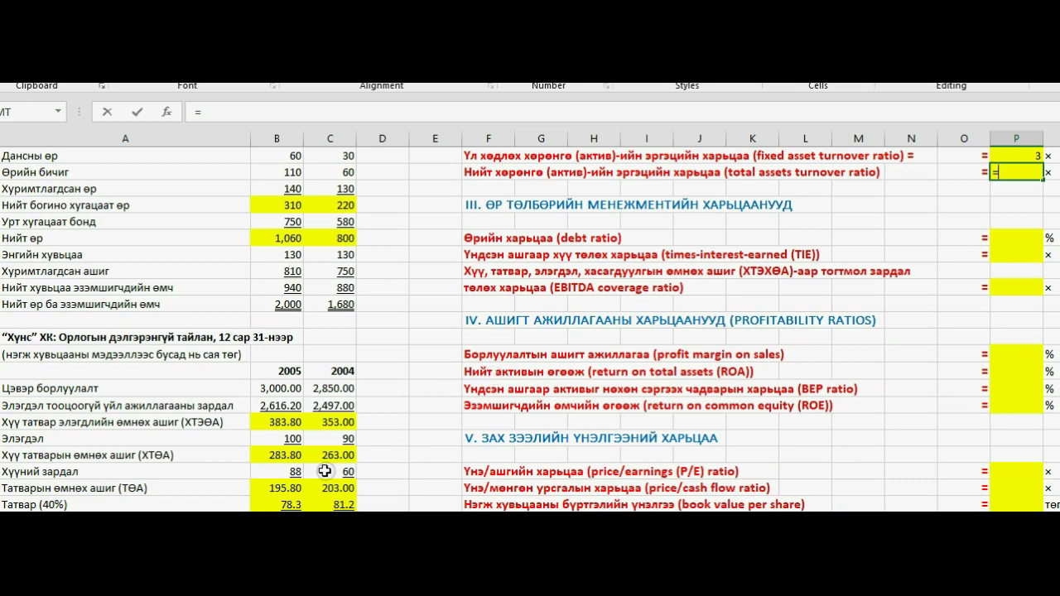
click(282, 388)
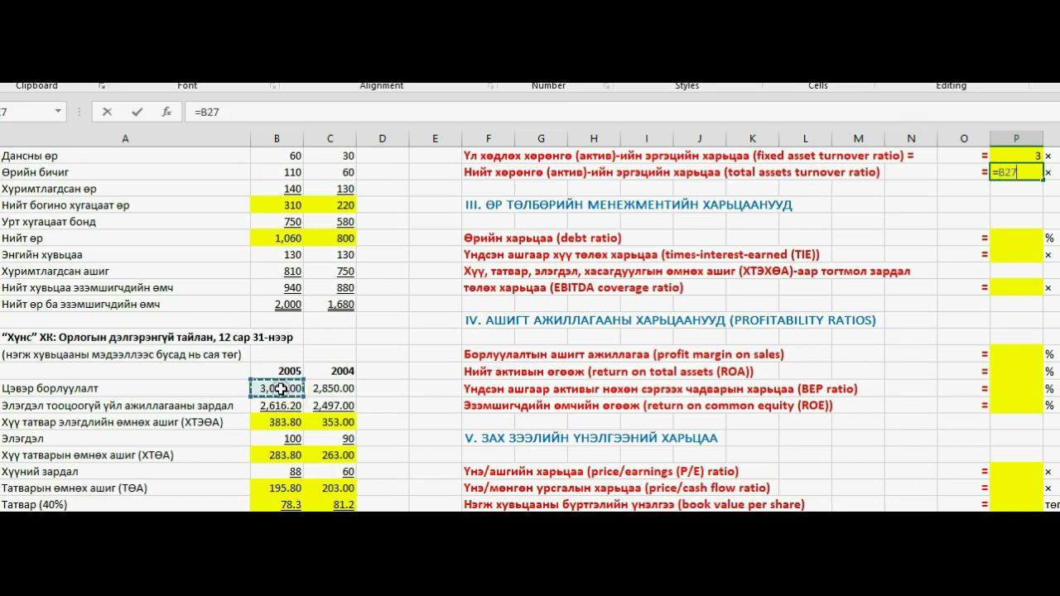
text(/)
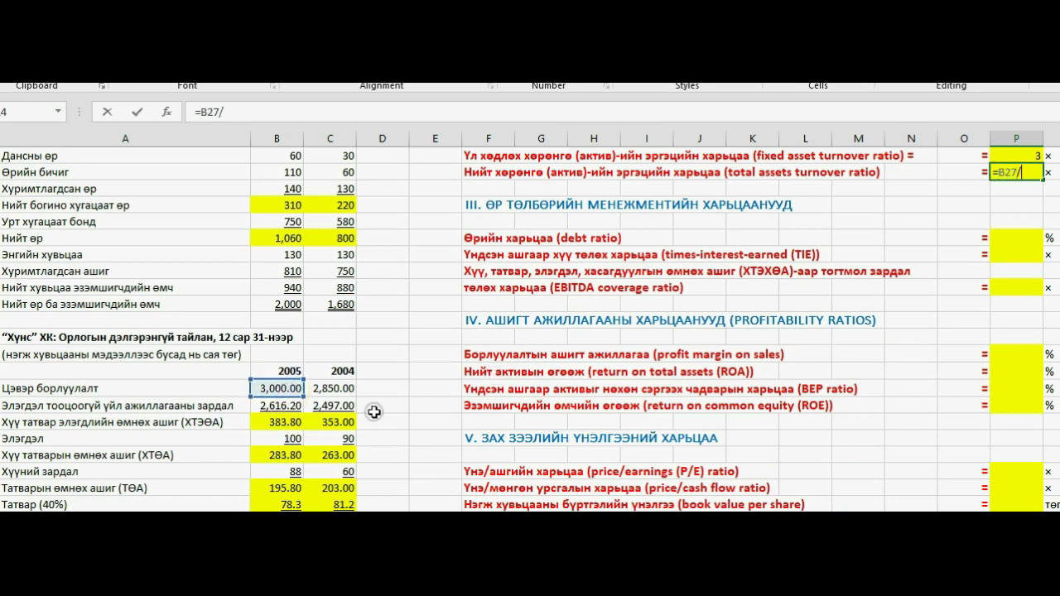
scroll(377, 413, up, 3)
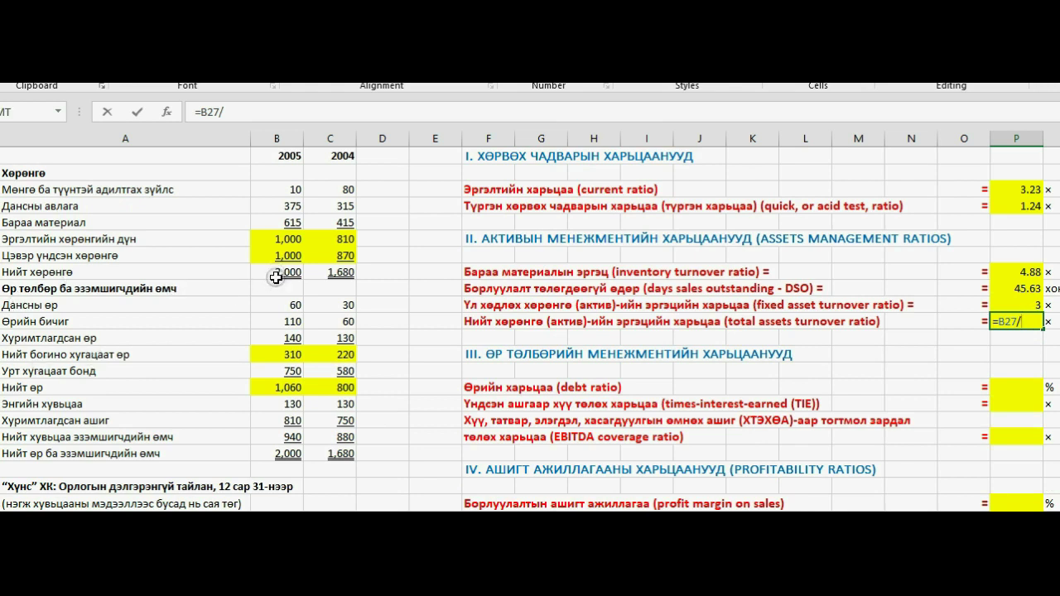
click(276, 276)
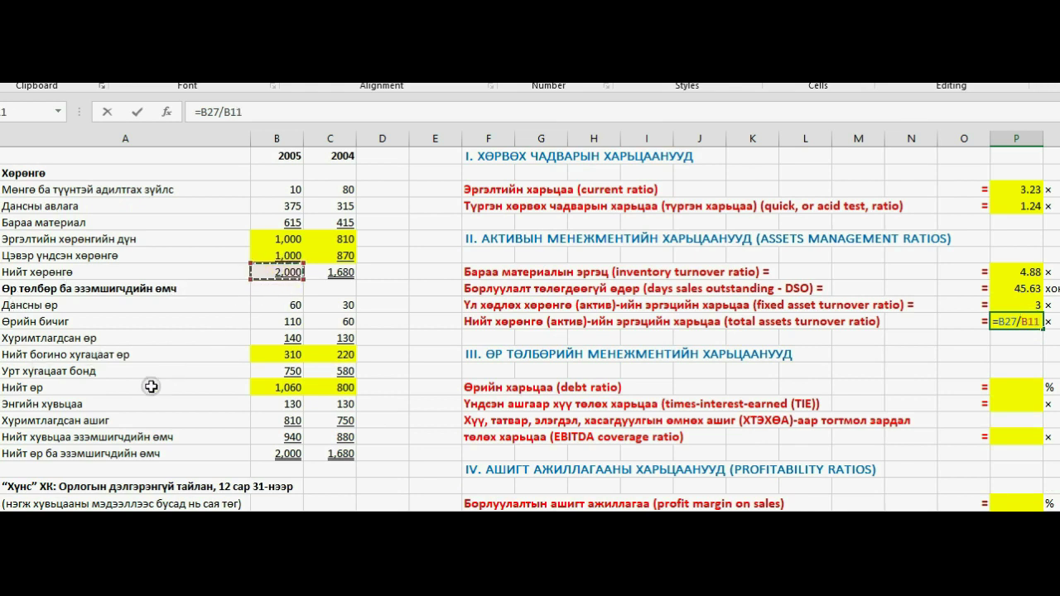
key(Return)
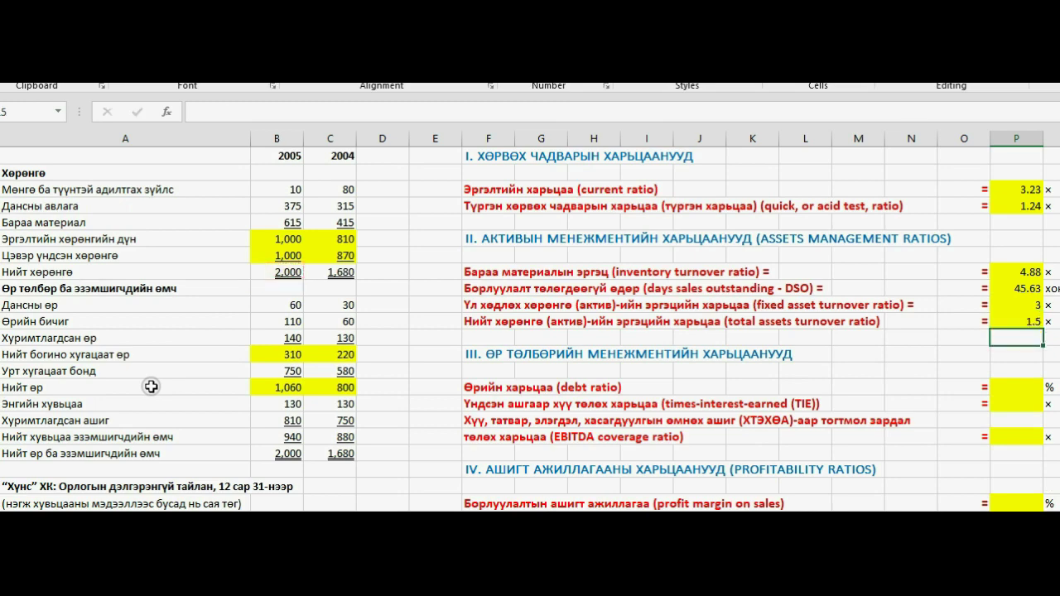
Calculate the 2005 debt ratio in P18 as total debt divided by total assets, =B18/B11.
scroll(881, 401, down, 1)
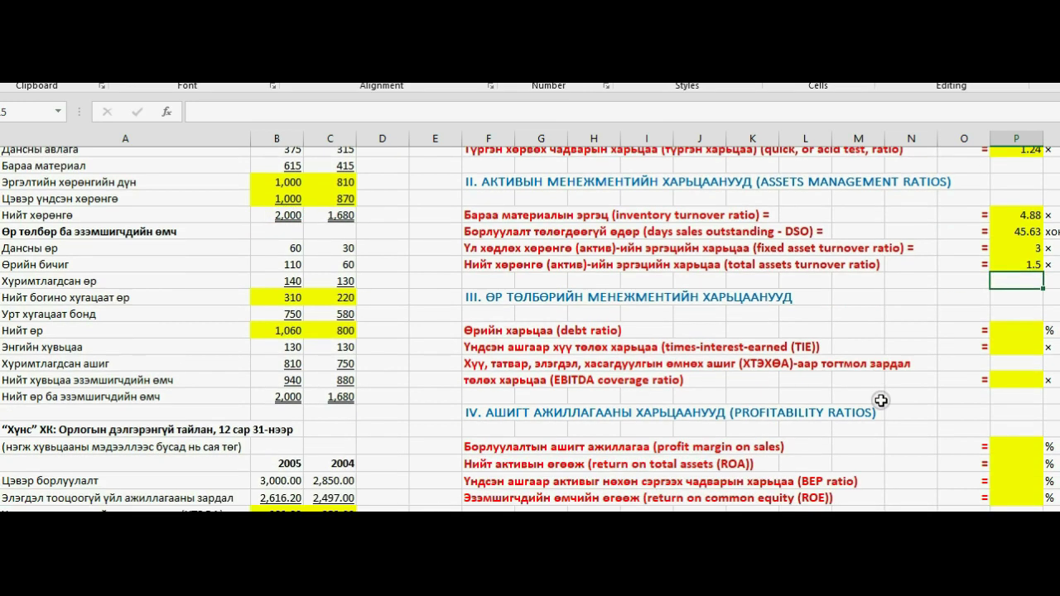
scroll(881, 401, down, 1)
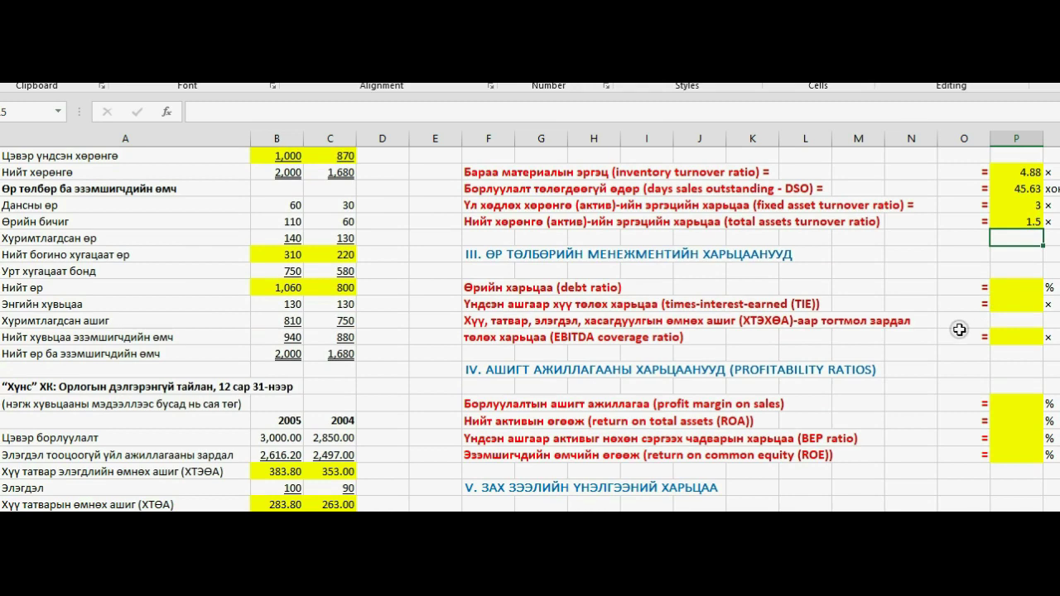
scroll(959, 330, up, 3)
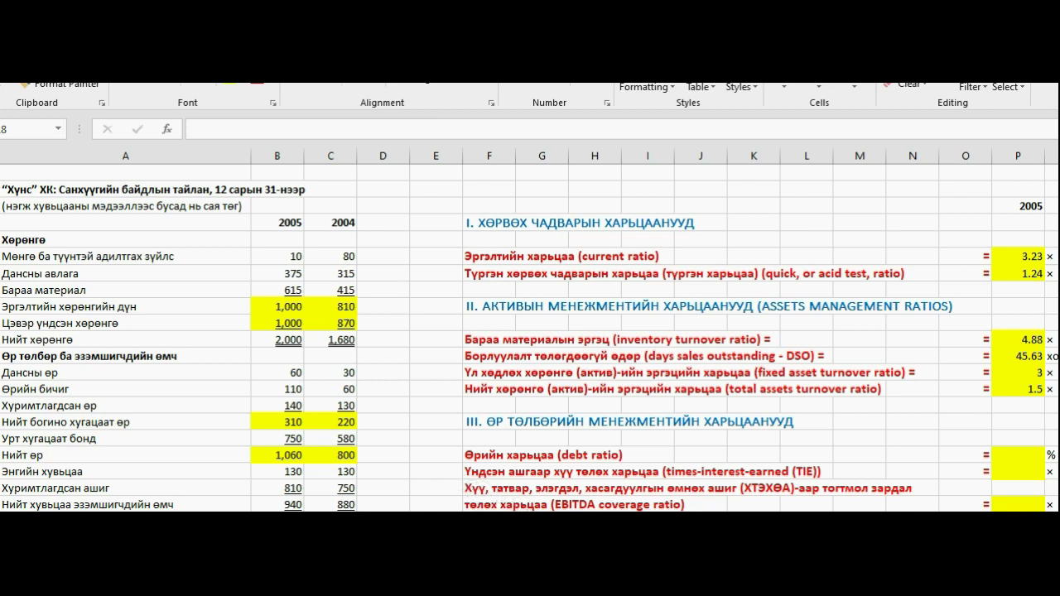
click(1019, 455)
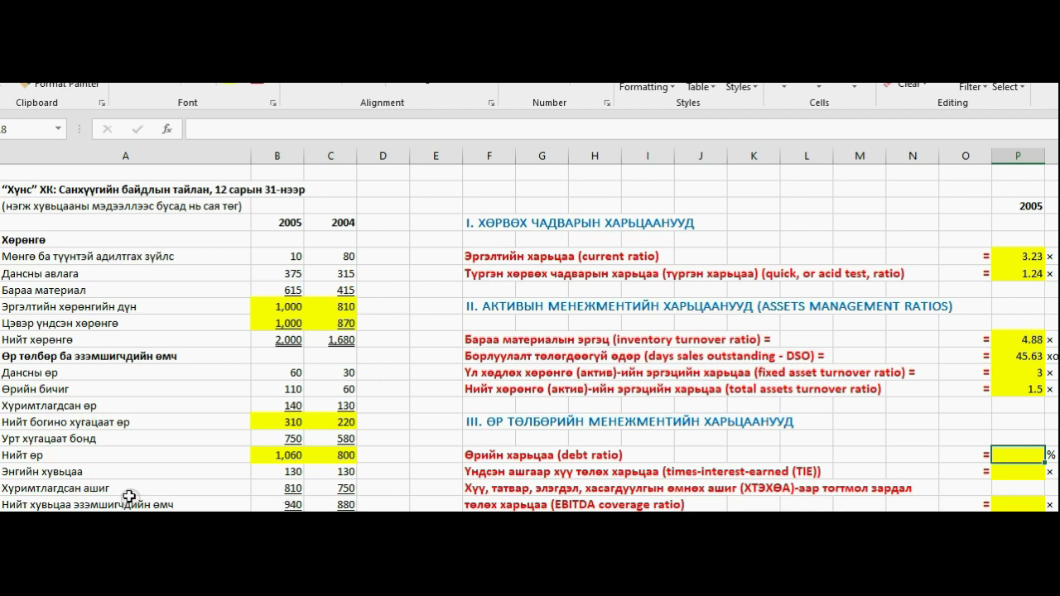
click(294, 455)
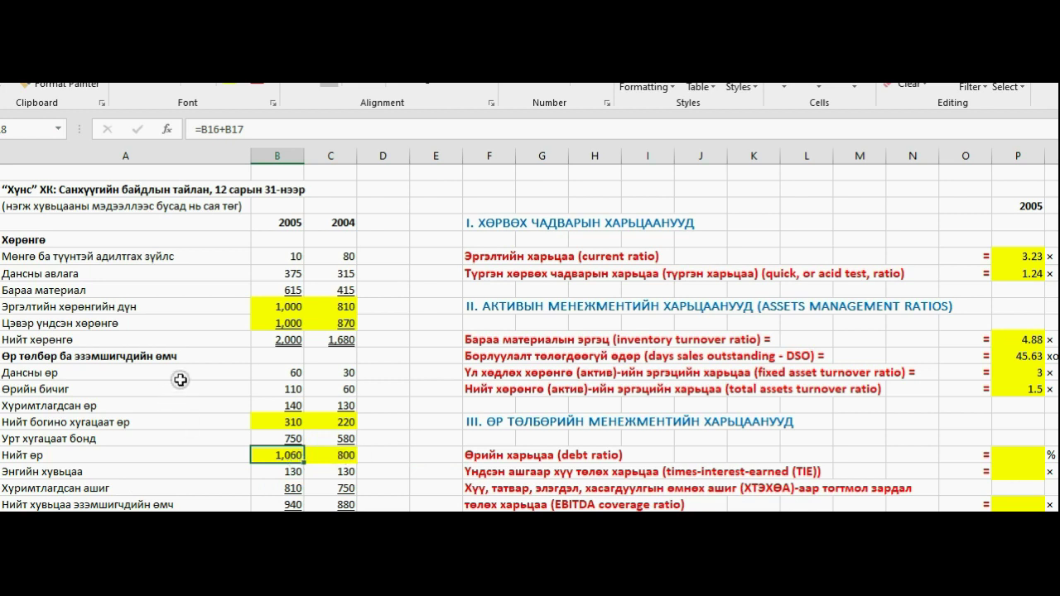
click(277, 339)
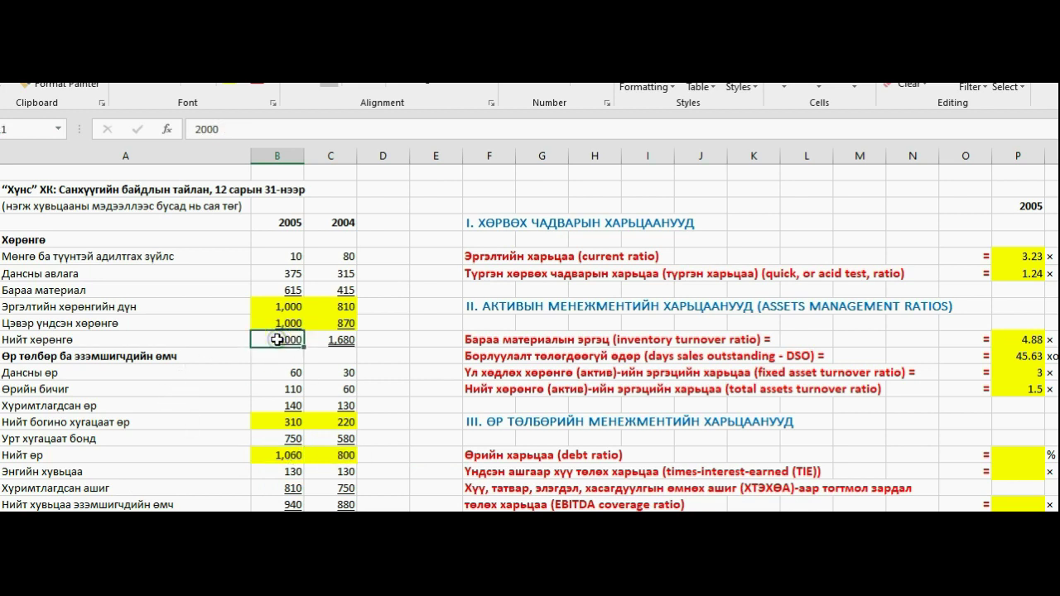
key(Down)
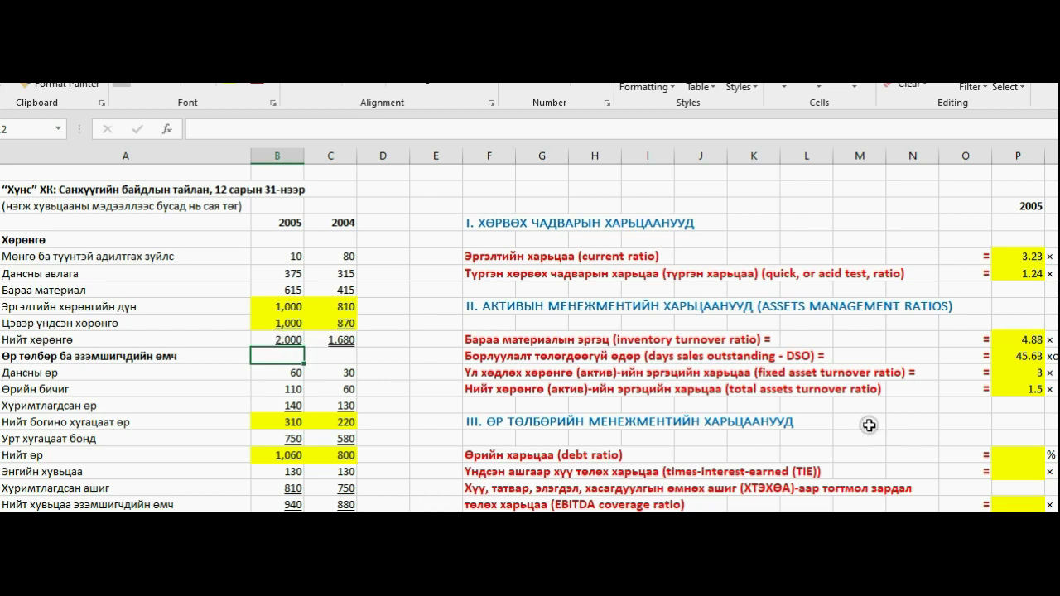
click(1005, 455)
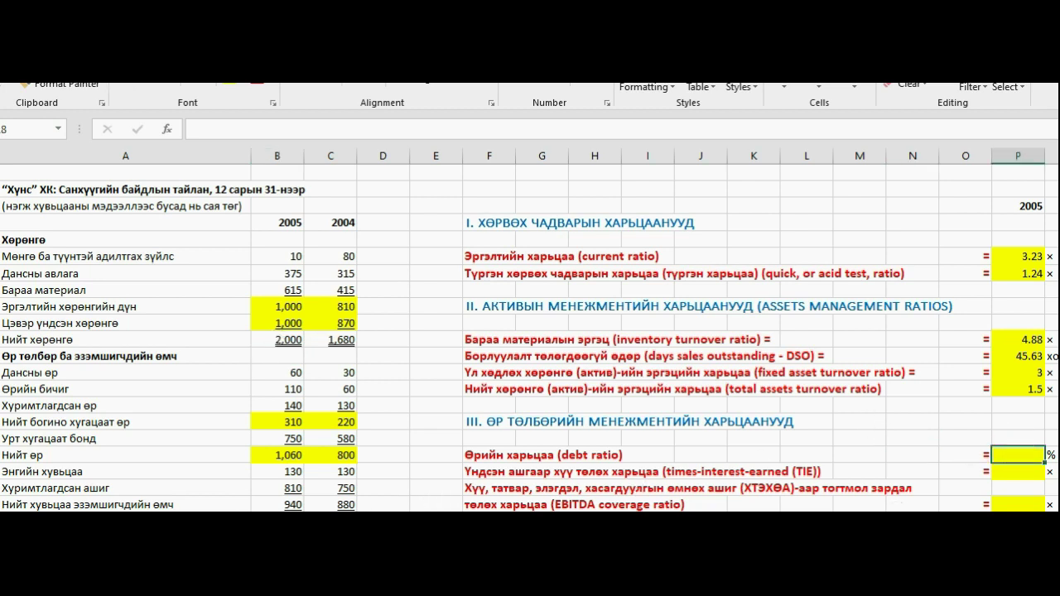
text(=)
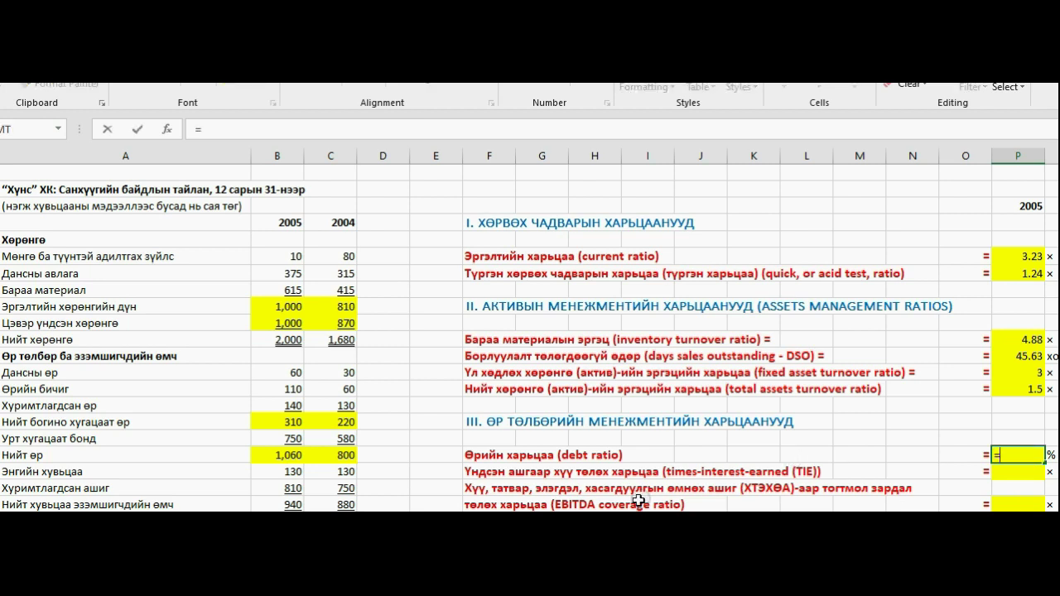
click(275, 459)
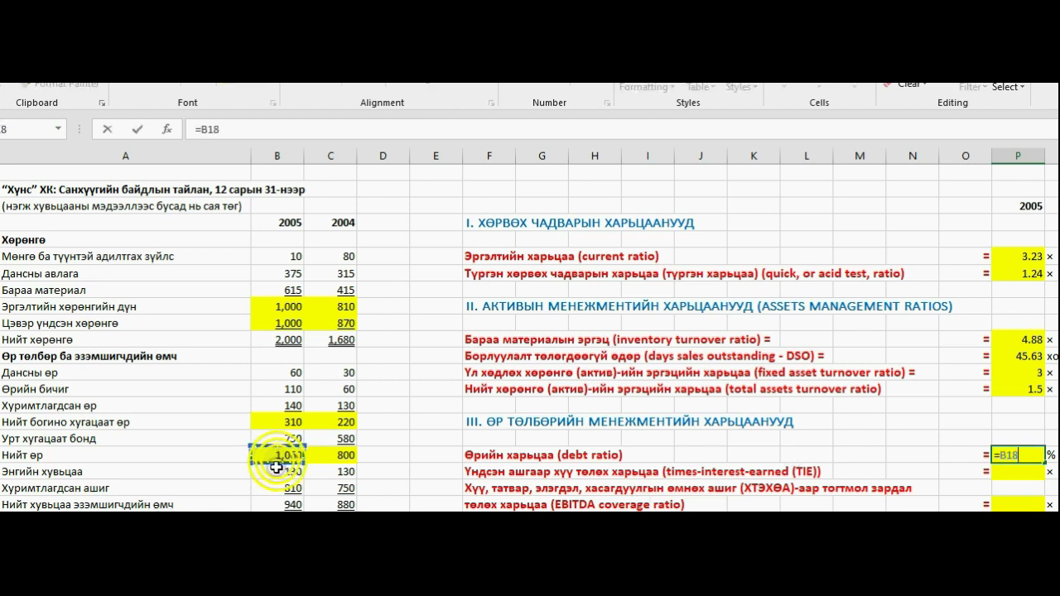
text(/)
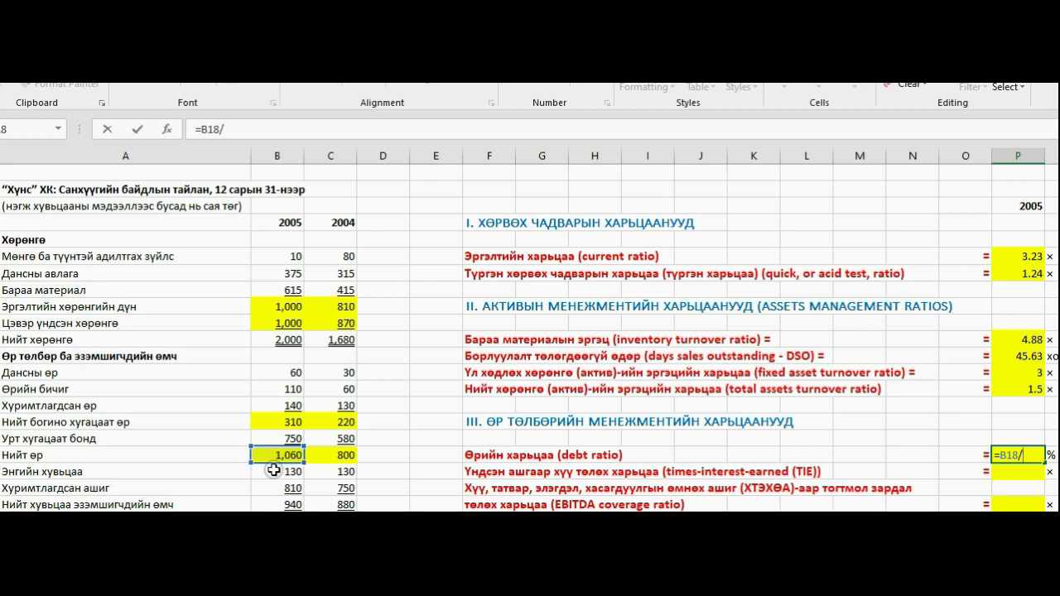
click(283, 340)
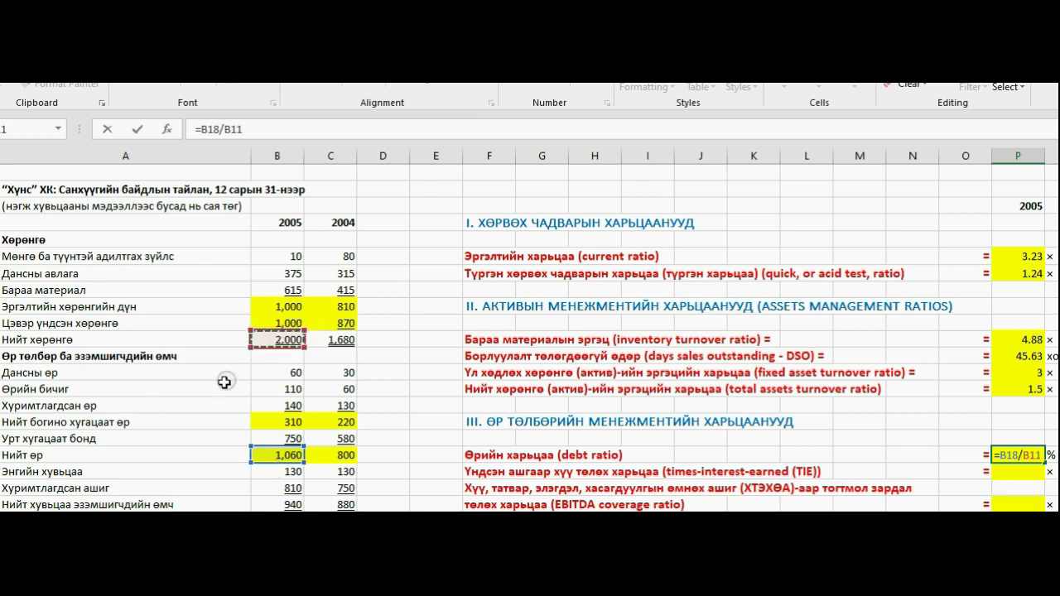
key(Return)
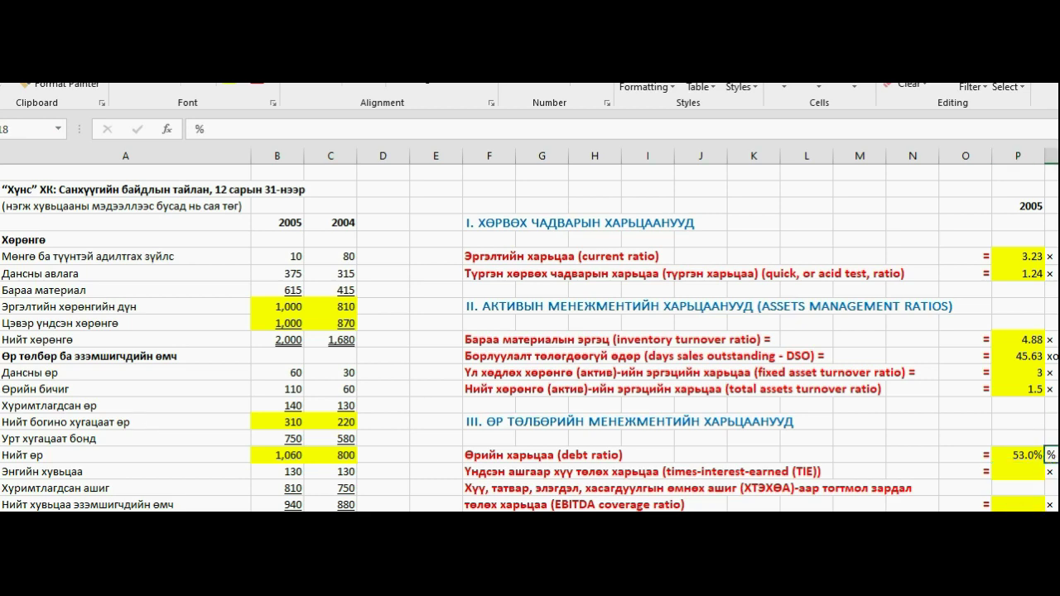
Delete the separate % sign in Q18 beside the debt ratio and return to the start of the row.
key(Delete)
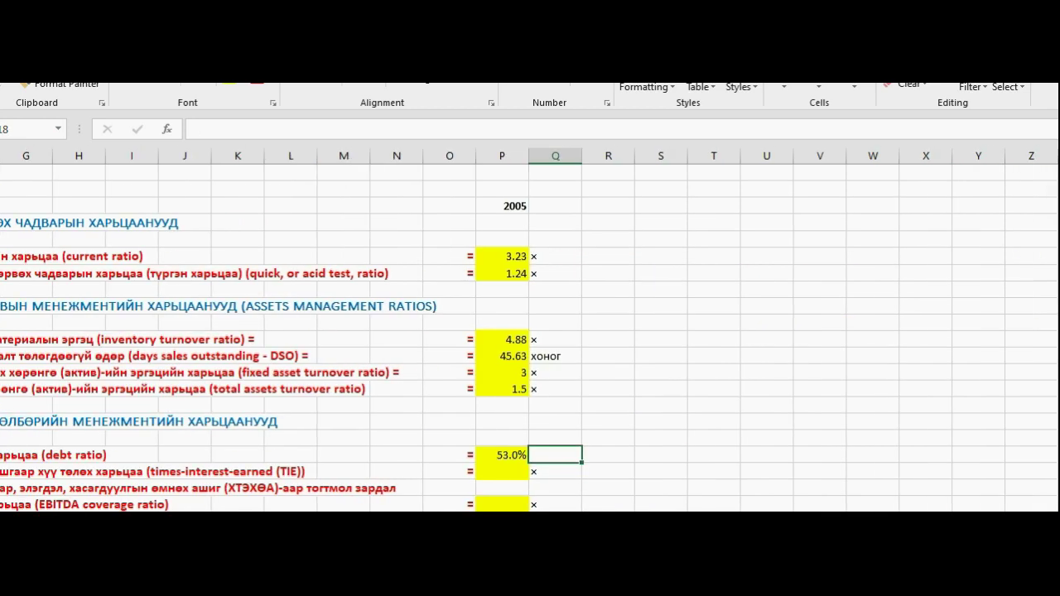
click(712, 158)
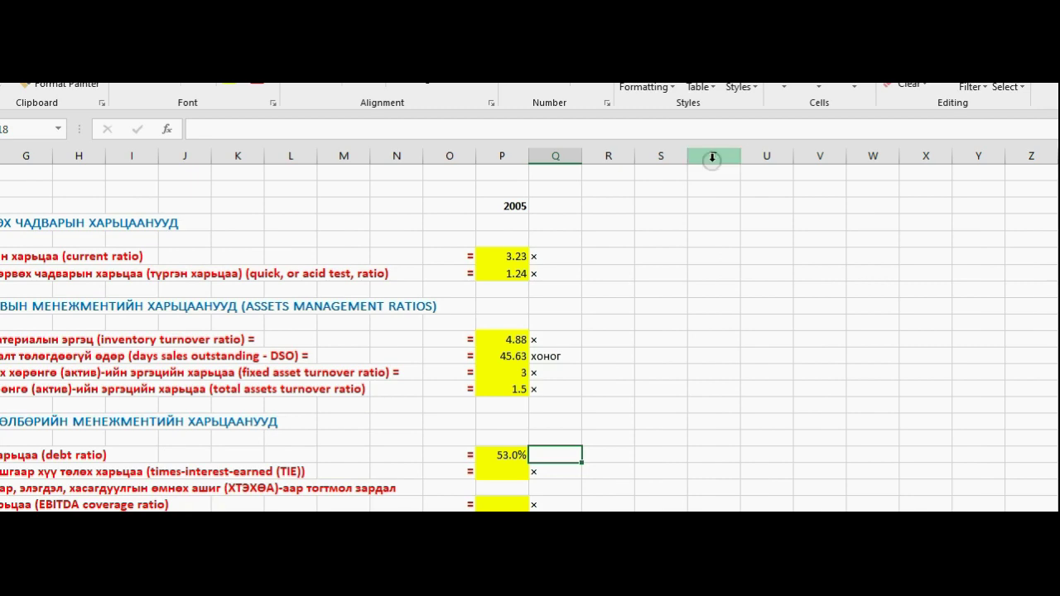
key(Left)
key(Home)
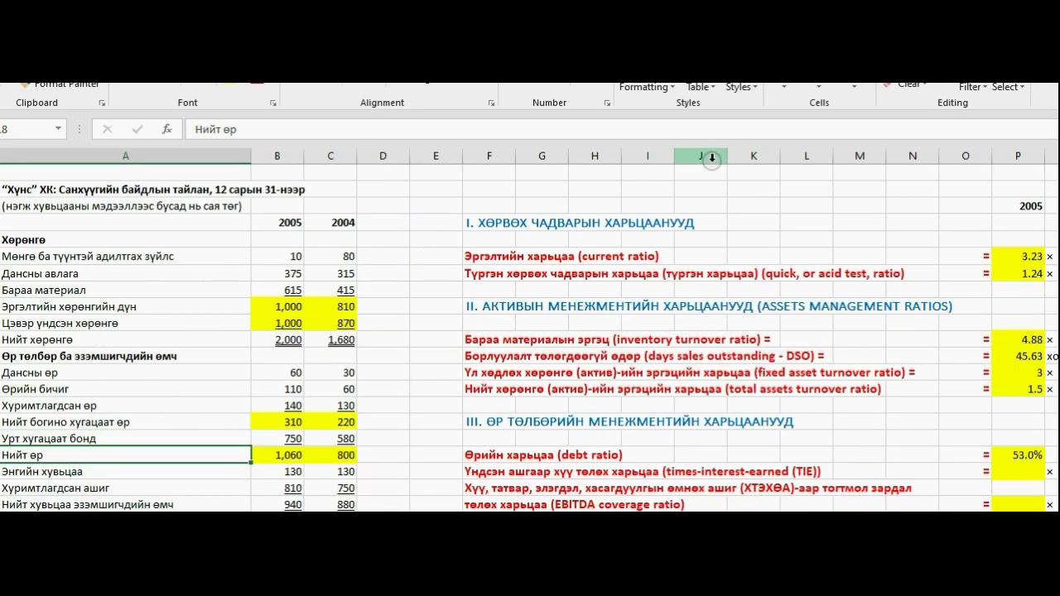
Calculate the 2005 times-interest-earned (TIE) ratio in P19 as earnings before interest and taxes divided by interest expense, =B31/B32.
click(1015, 470)
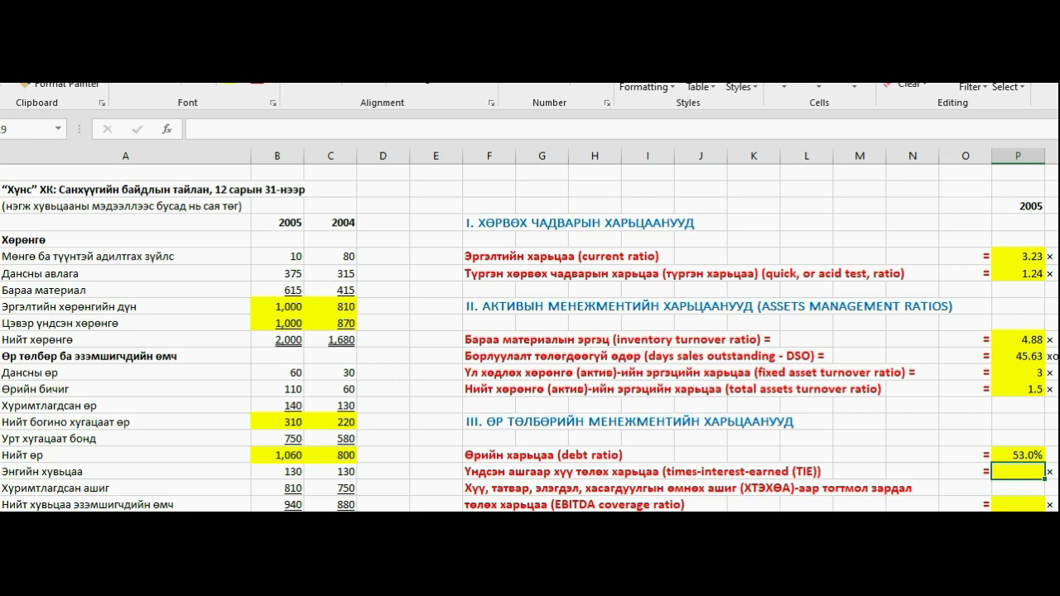
text(=)
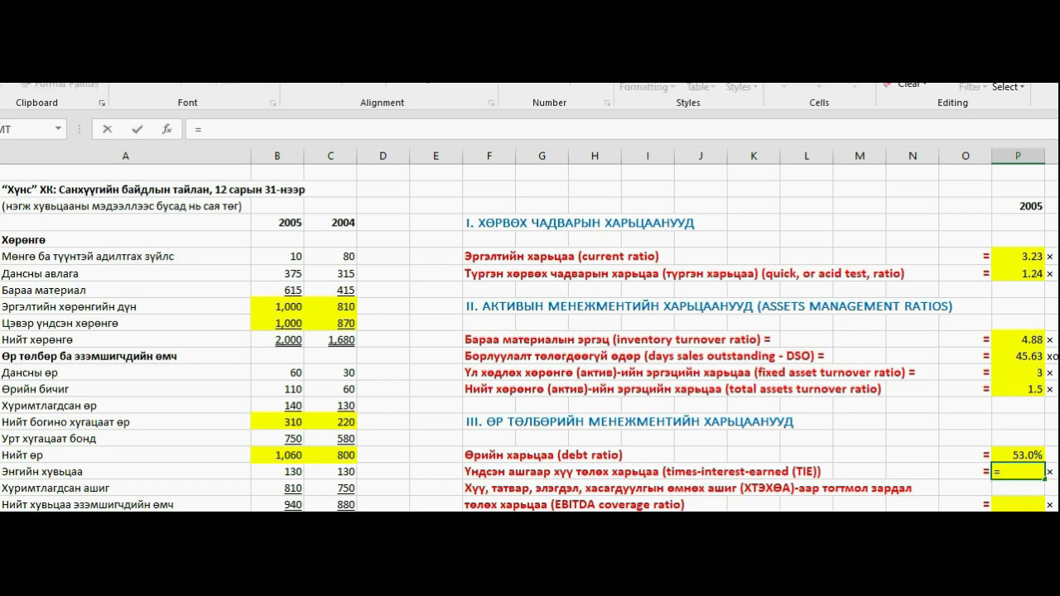
scroll(270, 469, down, 4)
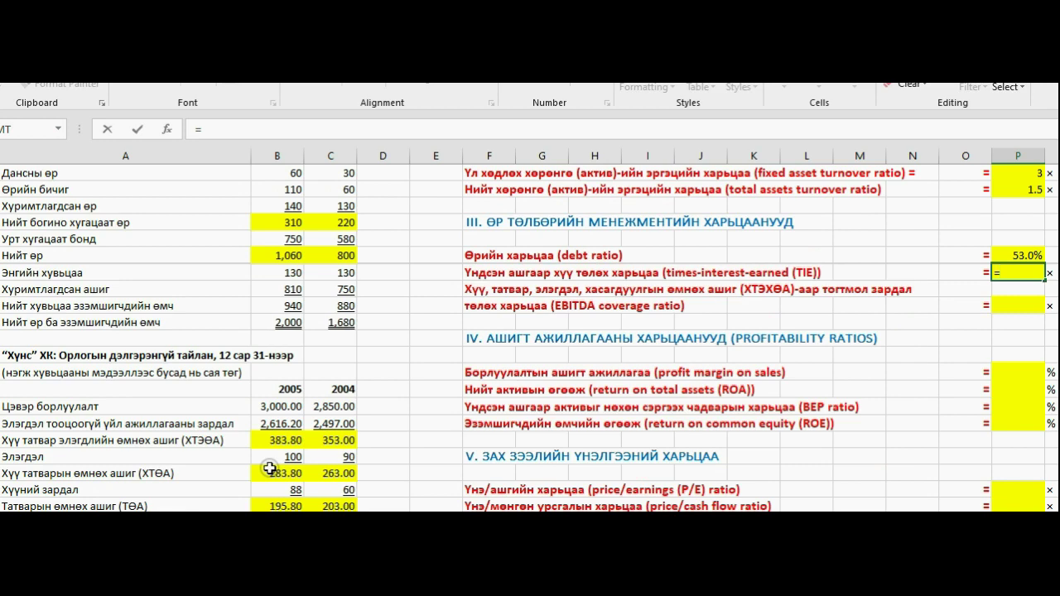
scroll(270, 469, down, 1)
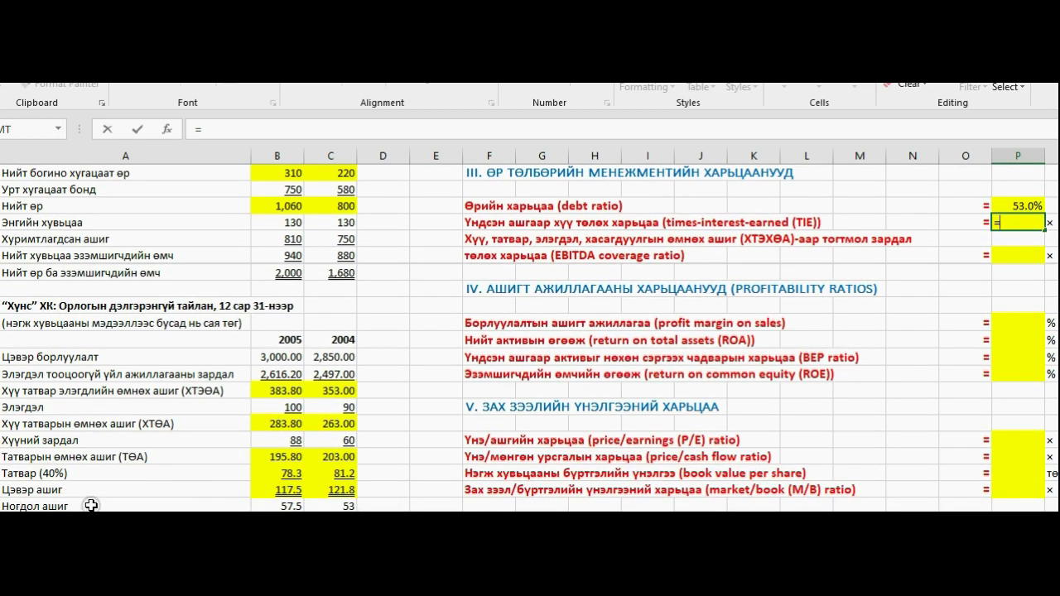
click(273, 423)
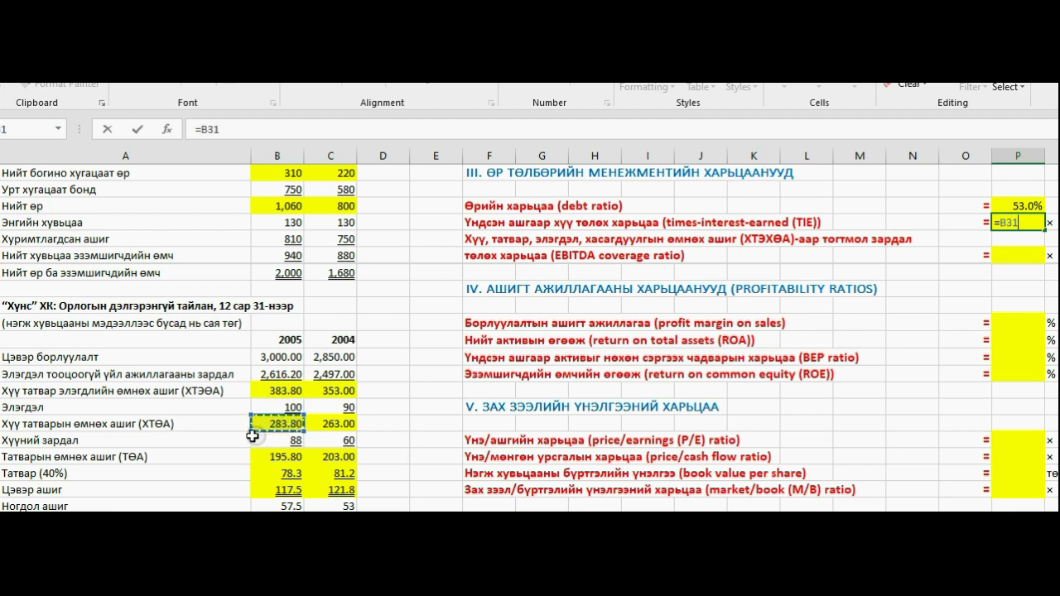
text(/)
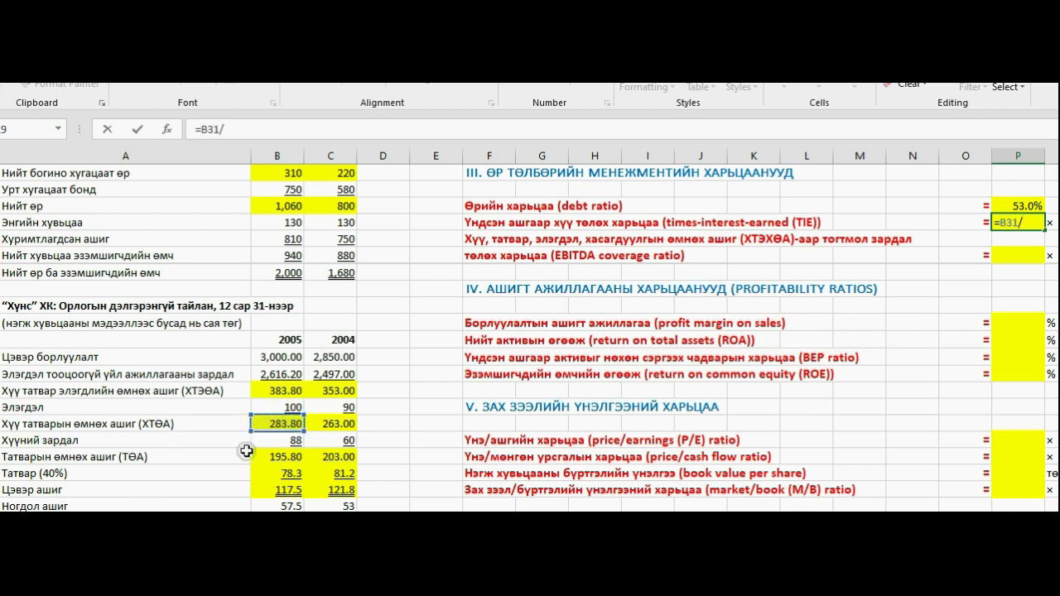
click(274, 440)
key(Return)
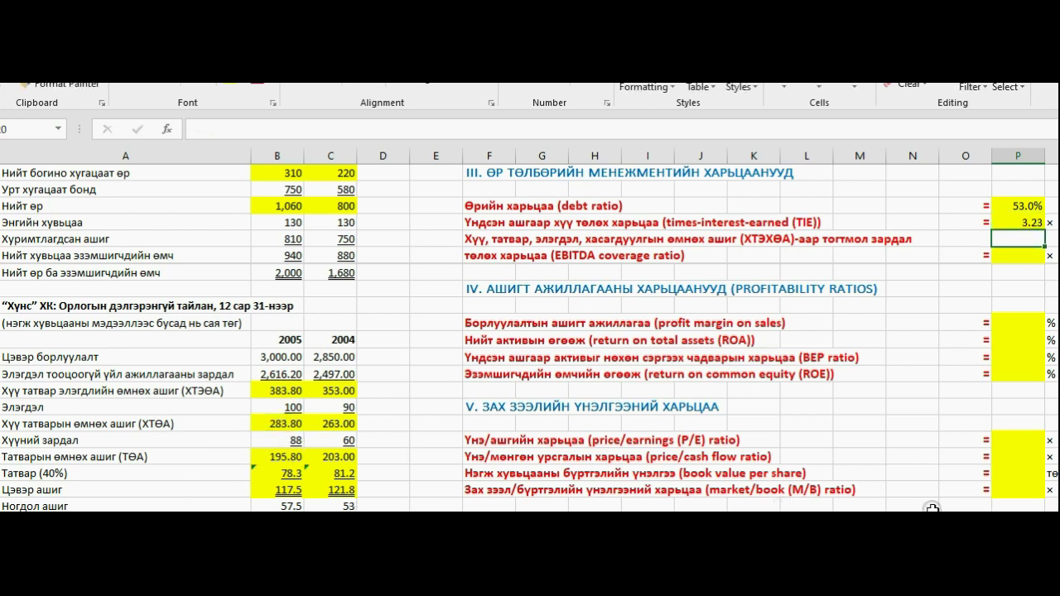
click(1026, 206)
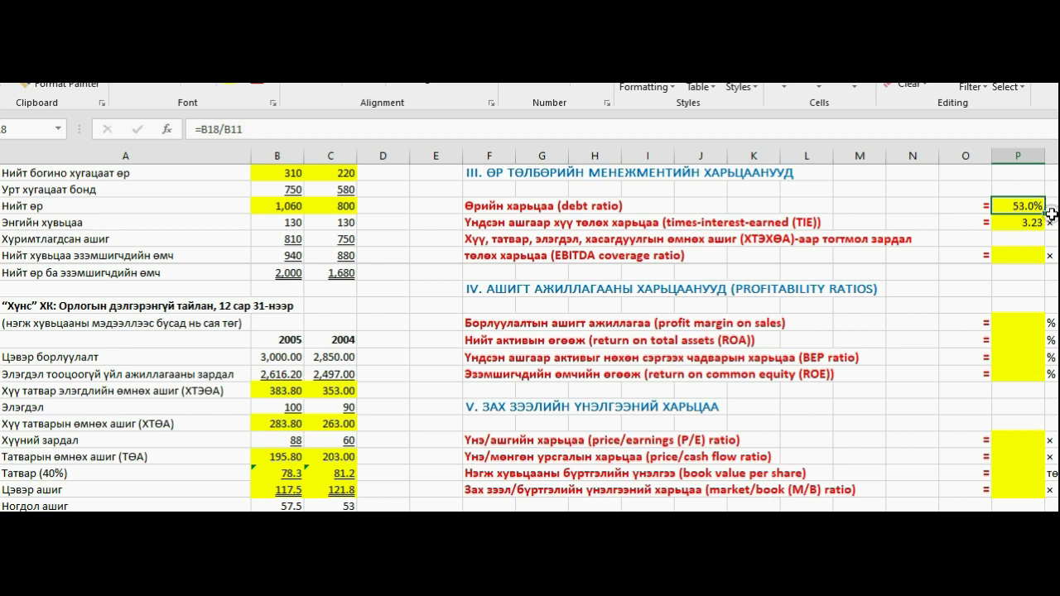
click(1029, 222)
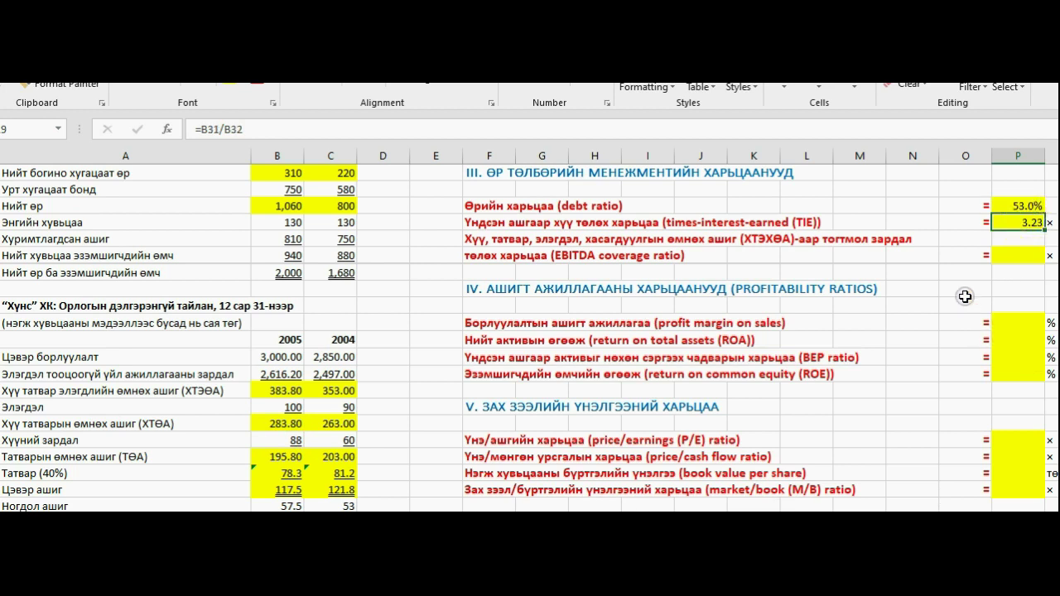
Start the 2005 EBITDA coverage formula in P21 with a bracketed numerator adding EBITDA in B29 and lease payments in C47.
click(1015, 254)
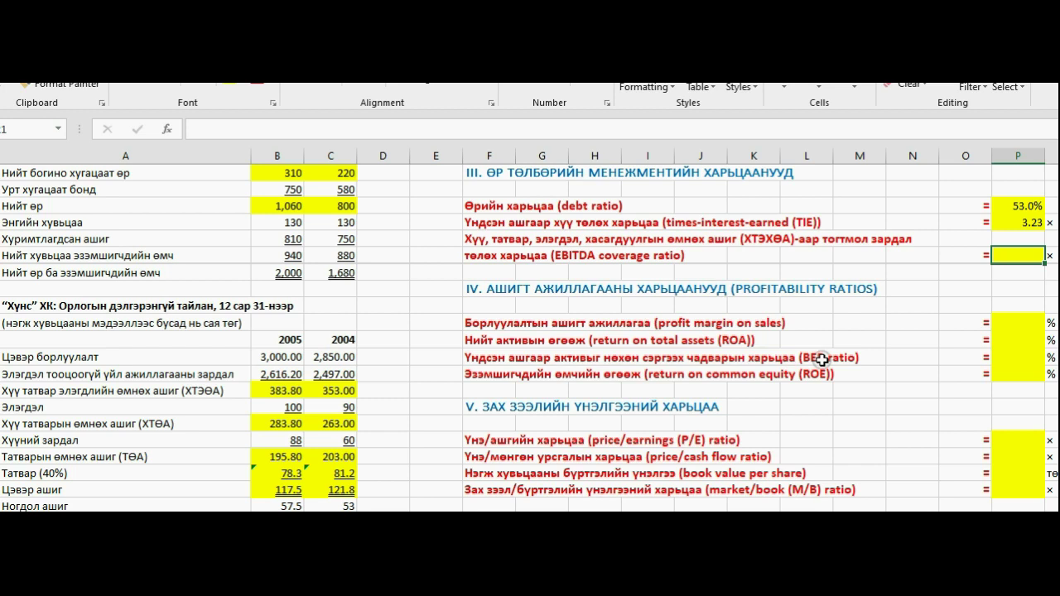
text(=)
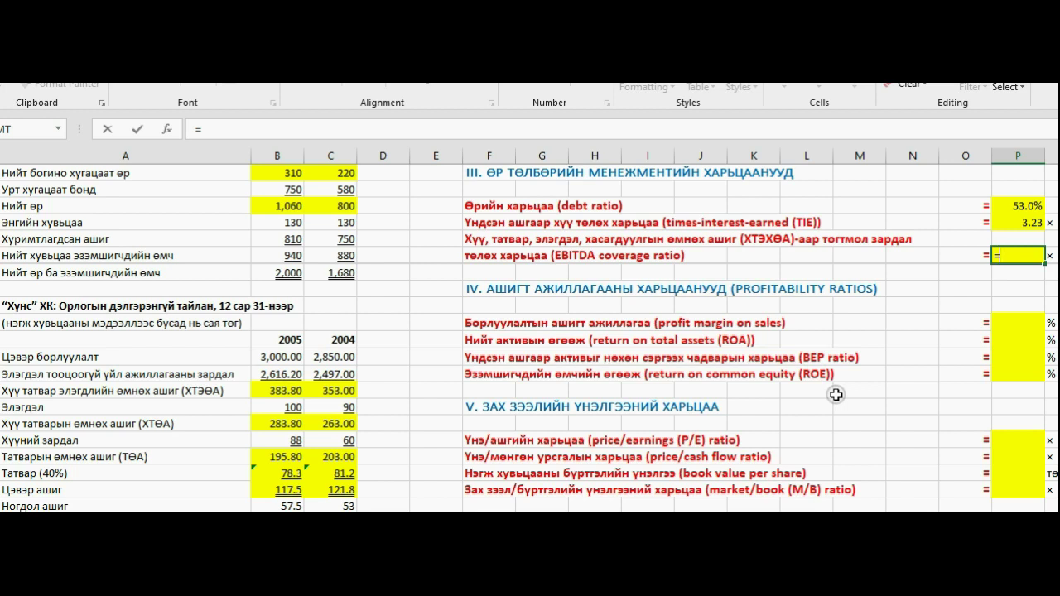
text(()
click(285, 387)
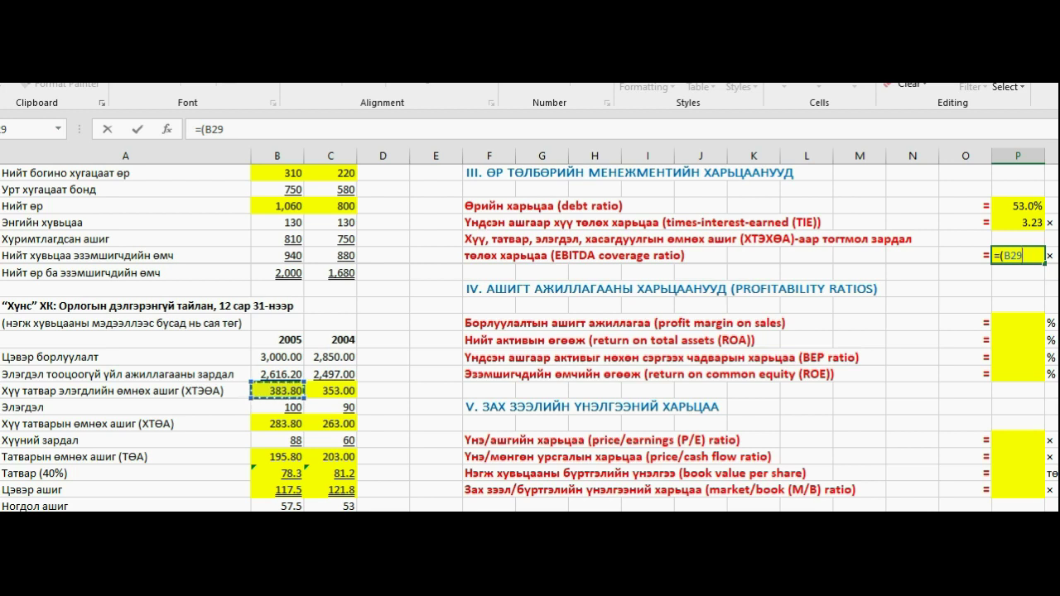
text(+)
scroll(190, 440, down, 3)
scroll(189, 440, down, 4)
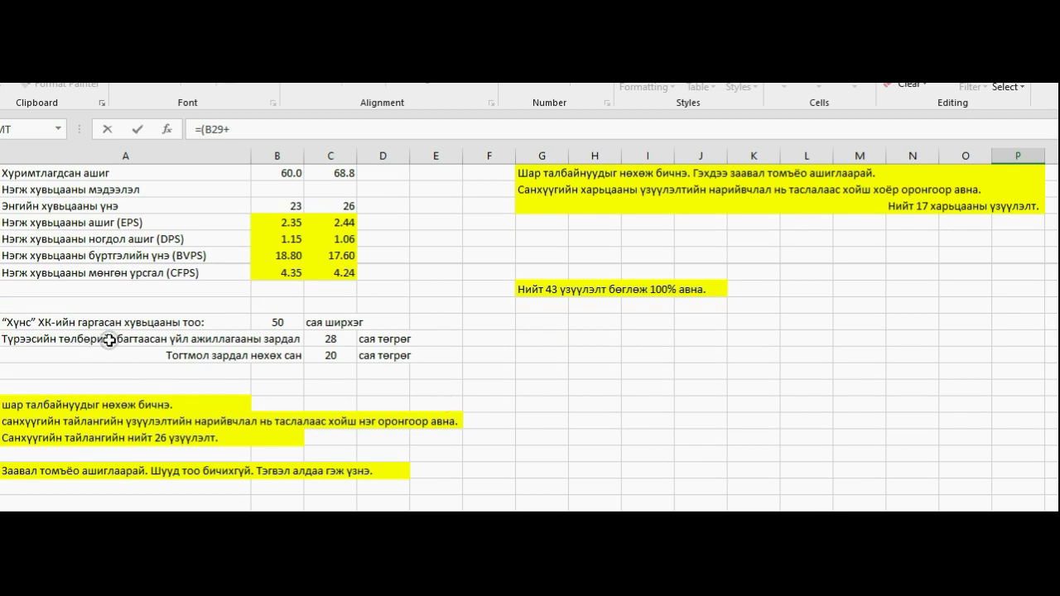
click(331, 338)
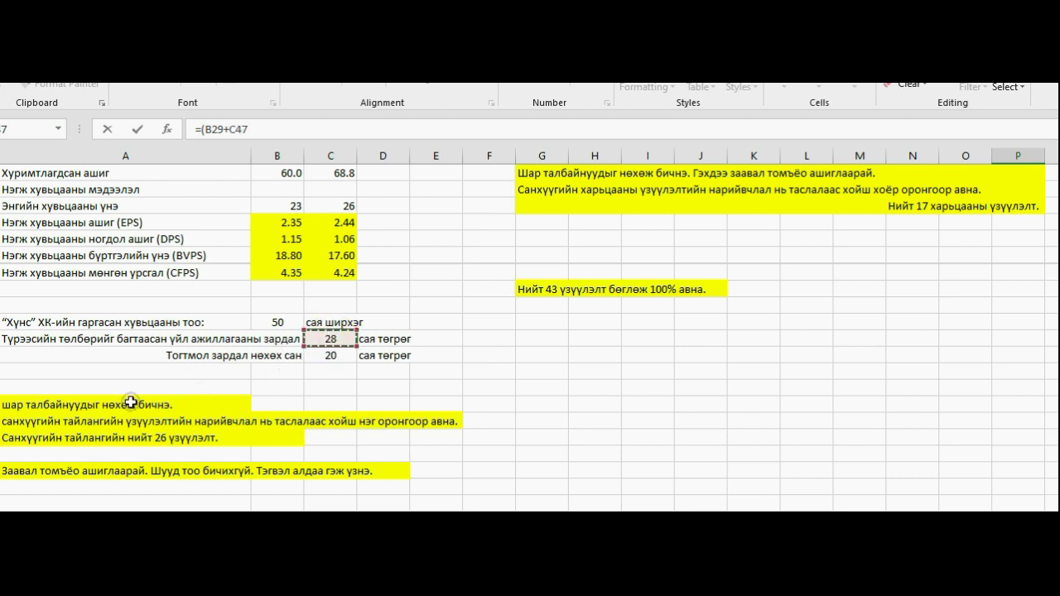
Complete the EBITDA coverage ratio by dividing by interest, sinking fund and lease payments, giving =(B29+C47)/(B32+C48+C47).
text()/())
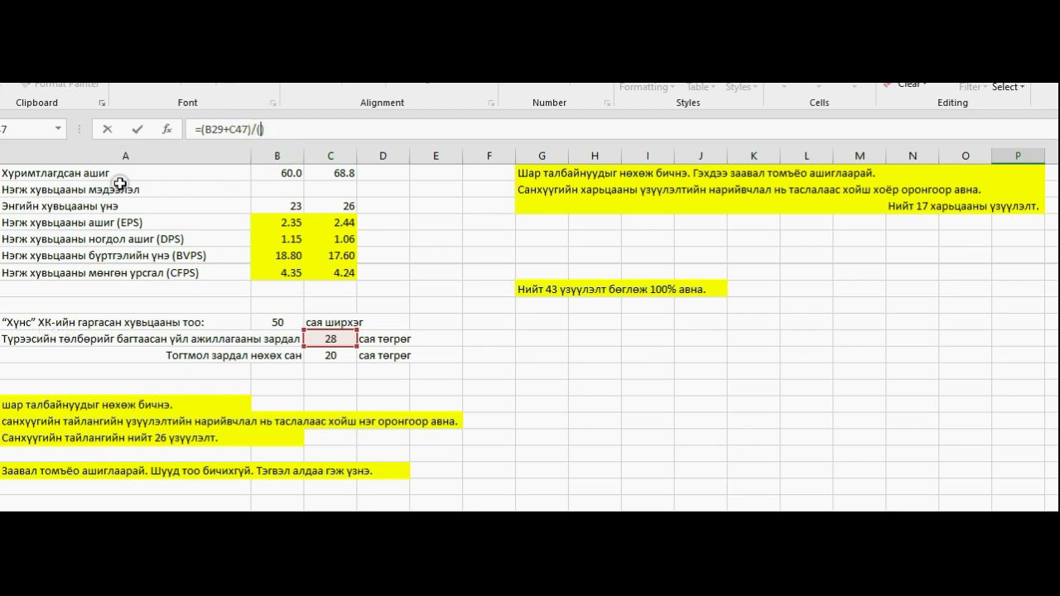
scroll(100, 340, up, 2)
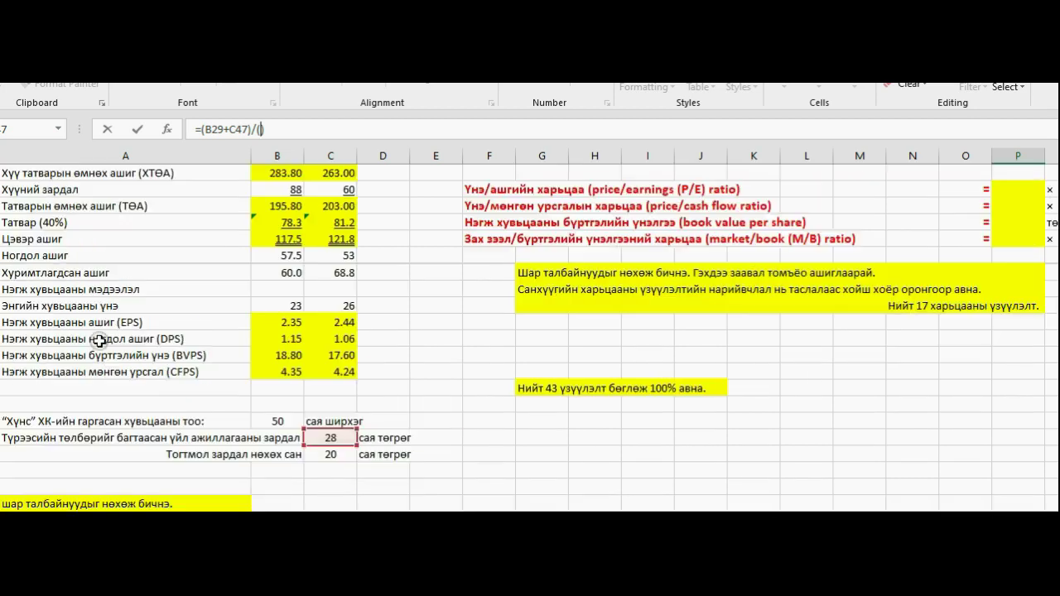
click(276, 188)
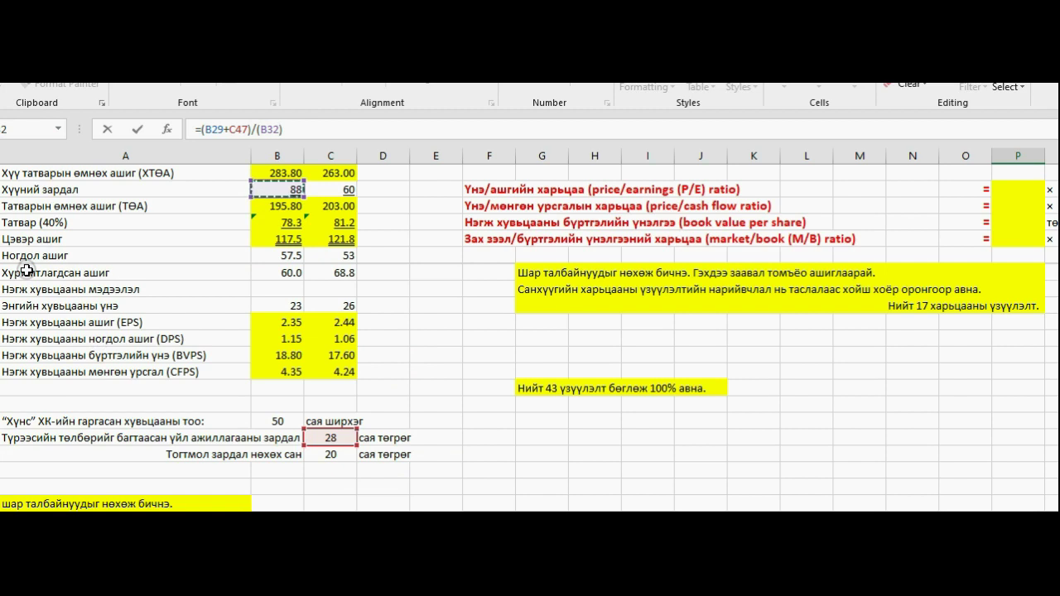
text(+)
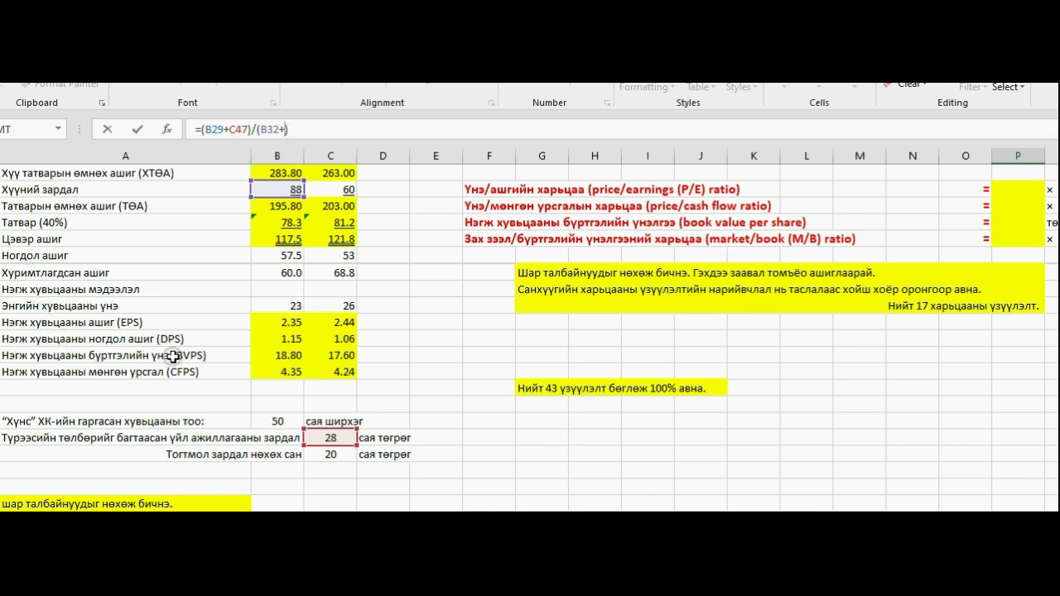
scroll(119, 500, down, 1)
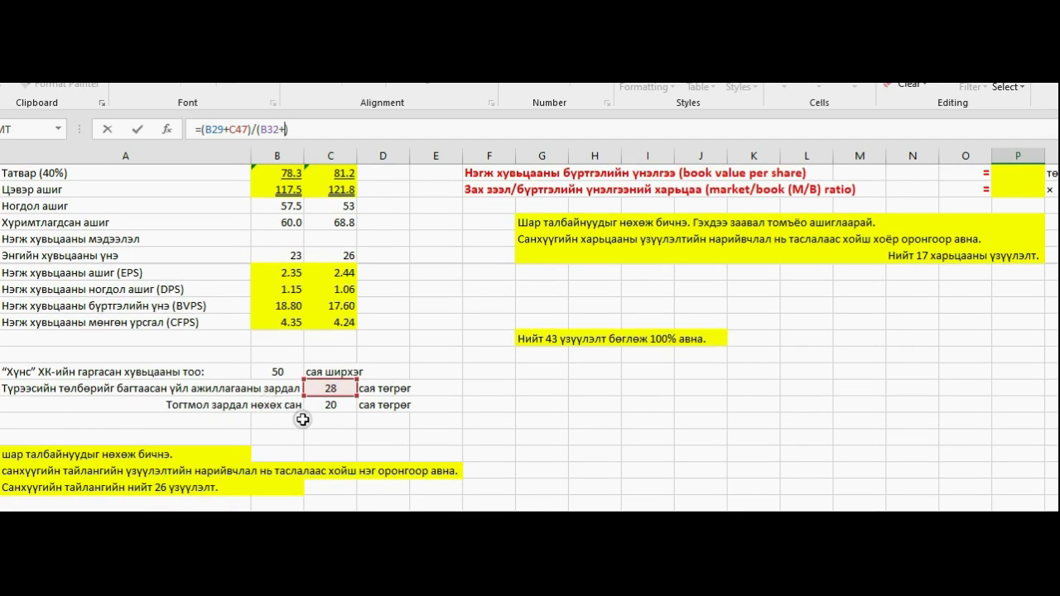
click(340, 408)
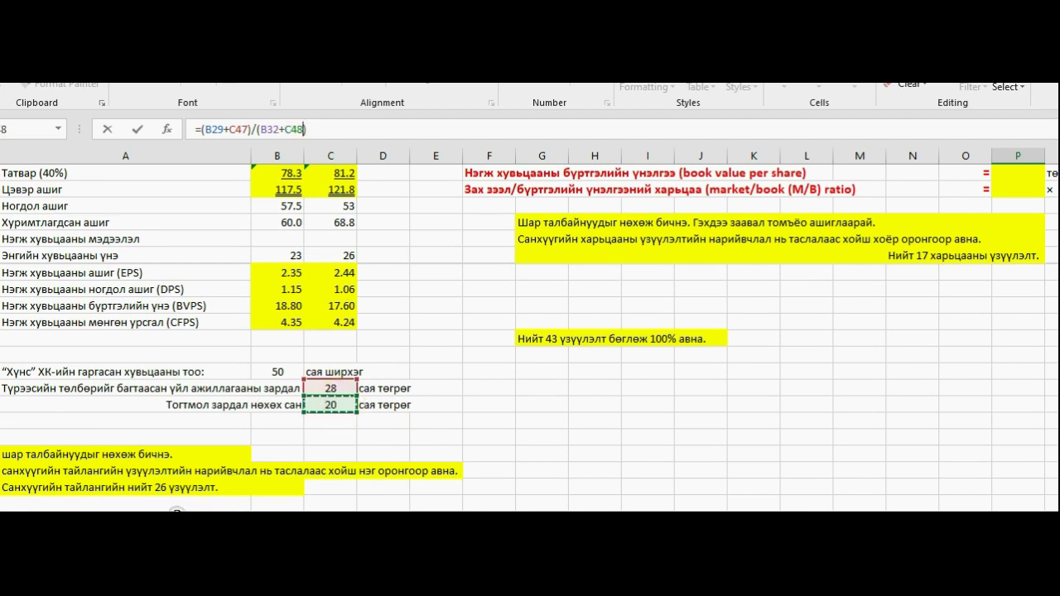
text(+)
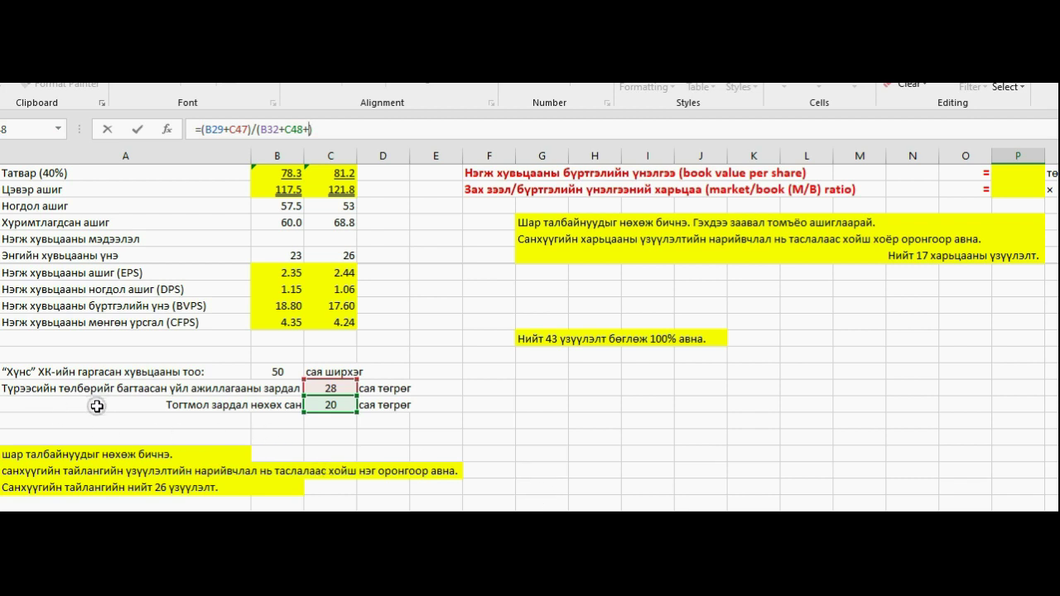
click(328, 387)
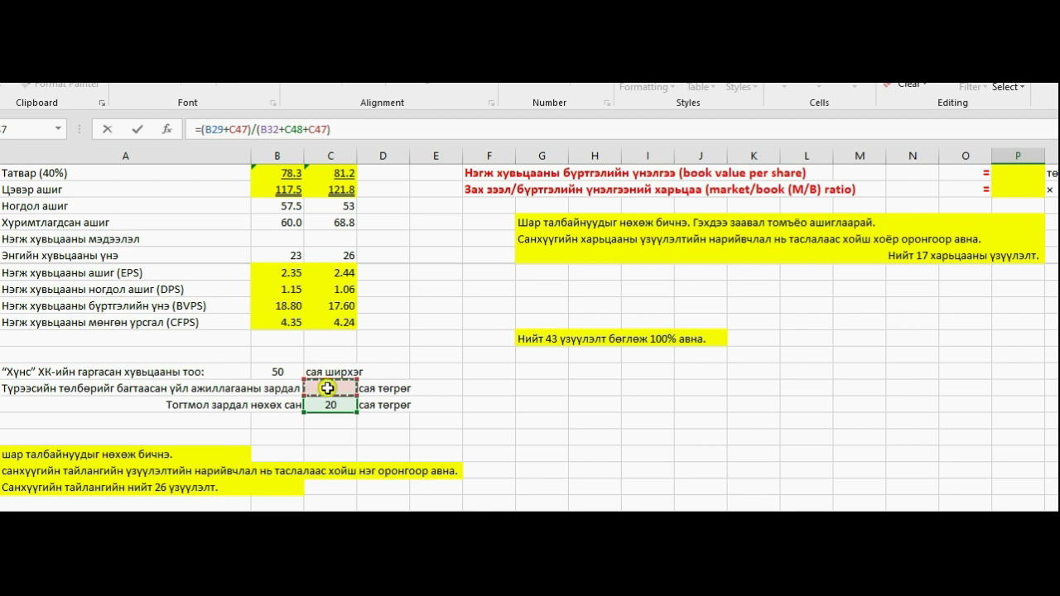
click(351, 129)
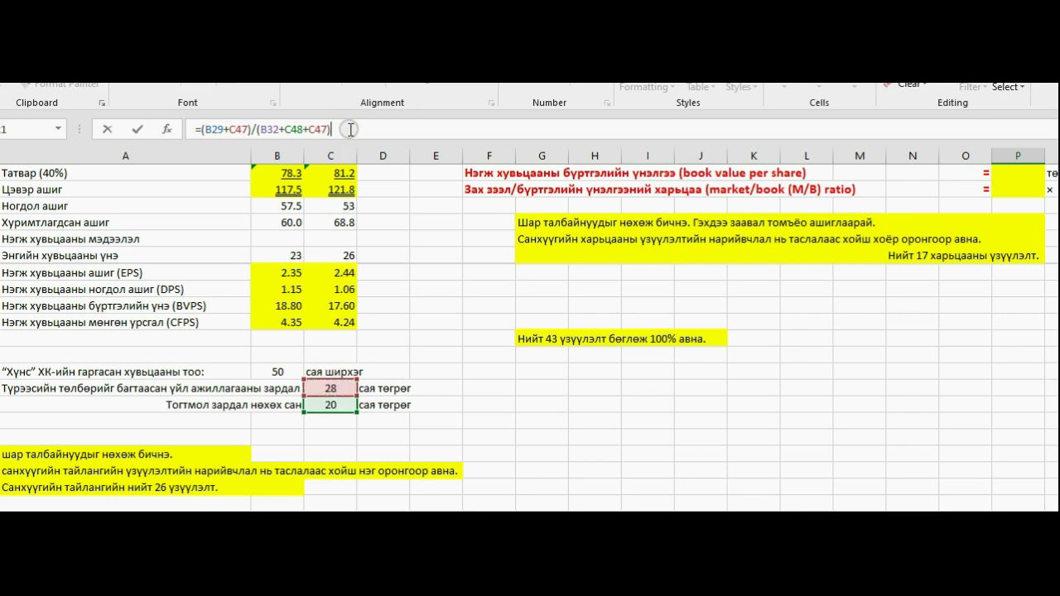
key(Return)
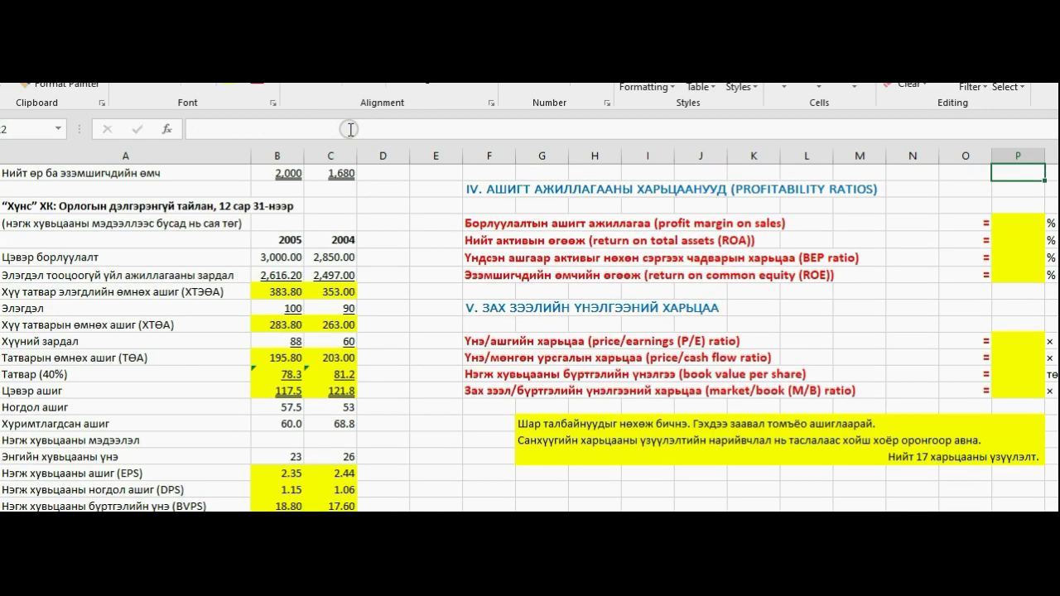
scroll(615, 242, up, 2)
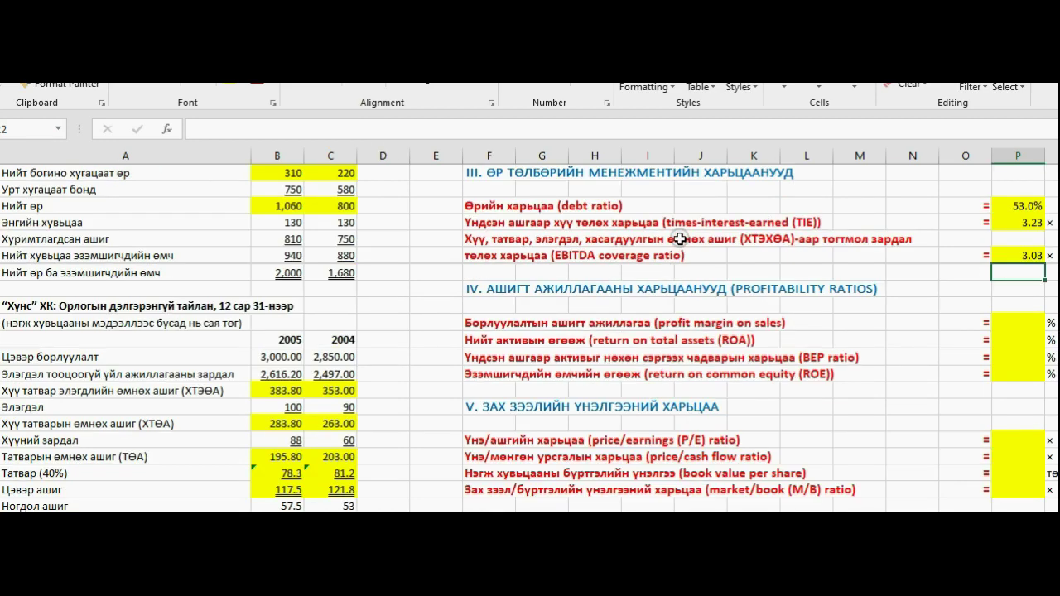
click(1017, 257)
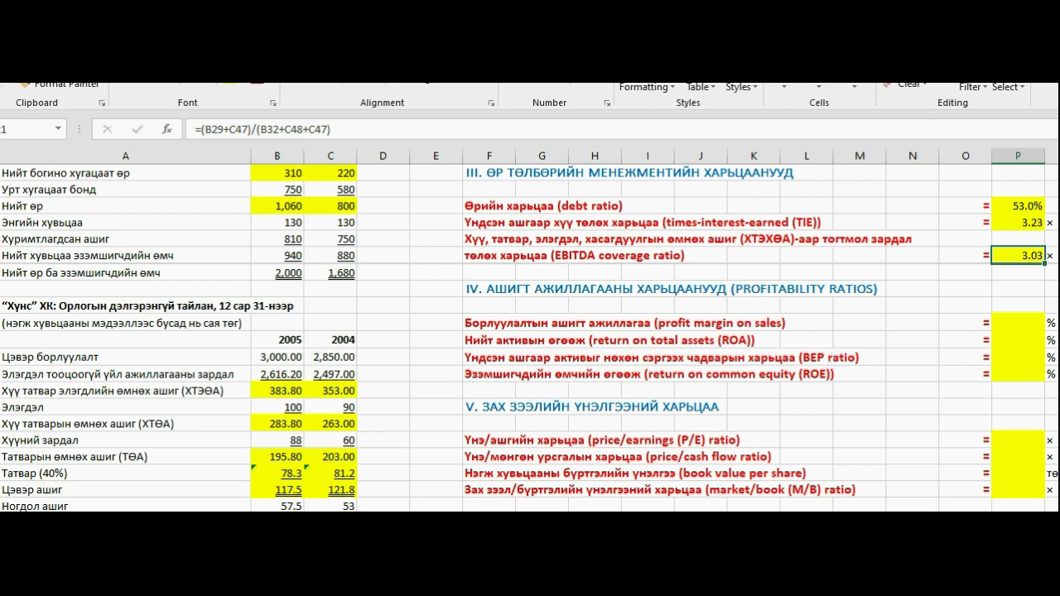
Calculate the 2005 profit margin on sales in P25 as net income divided by net sales, =B35/B27.
click(1017, 318)
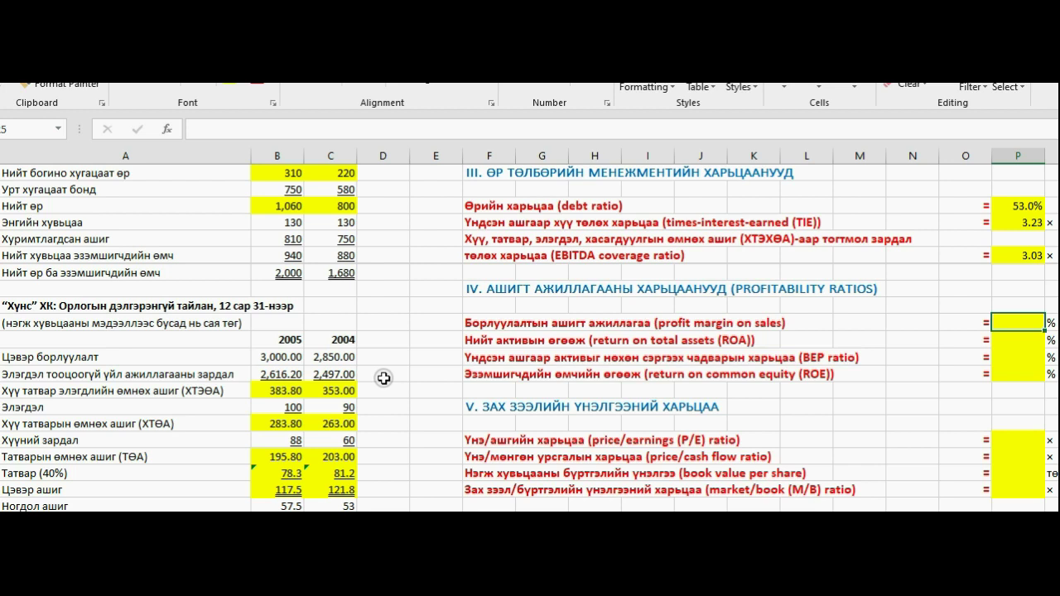
text(=)
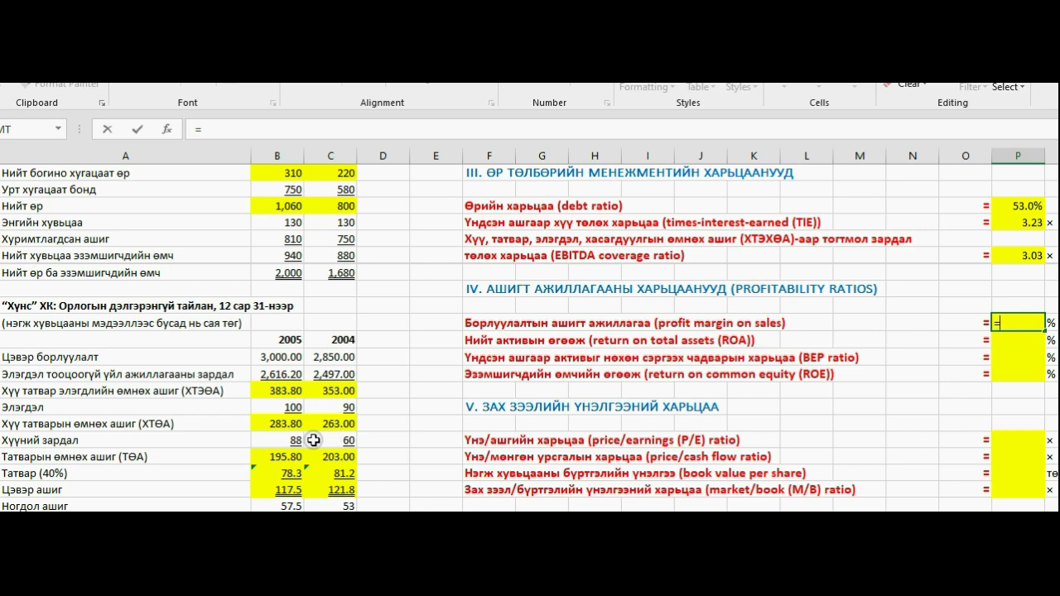
scroll(214, 441, down, 3)
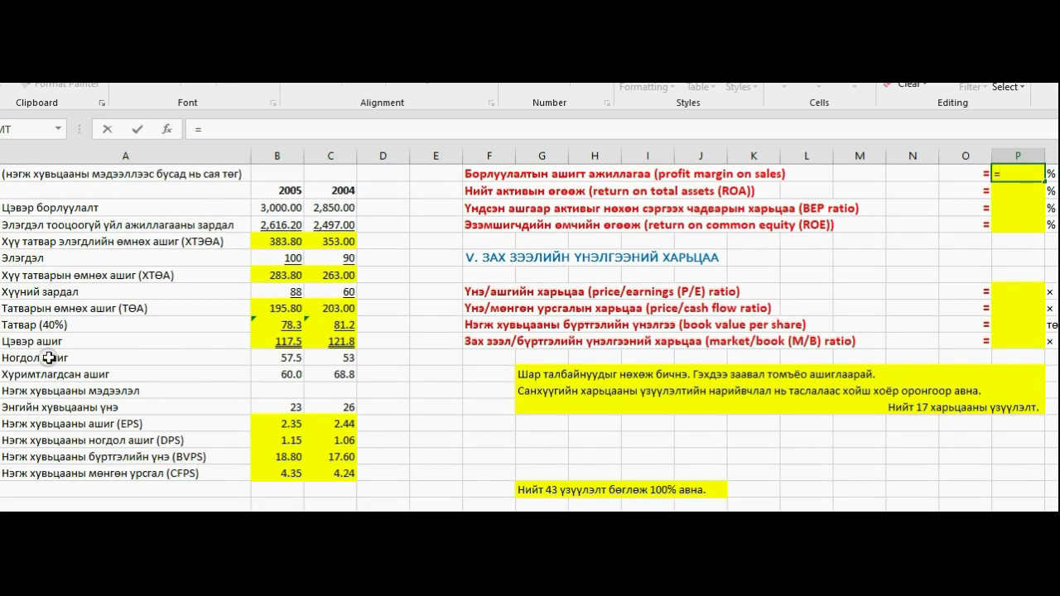
click(284, 342)
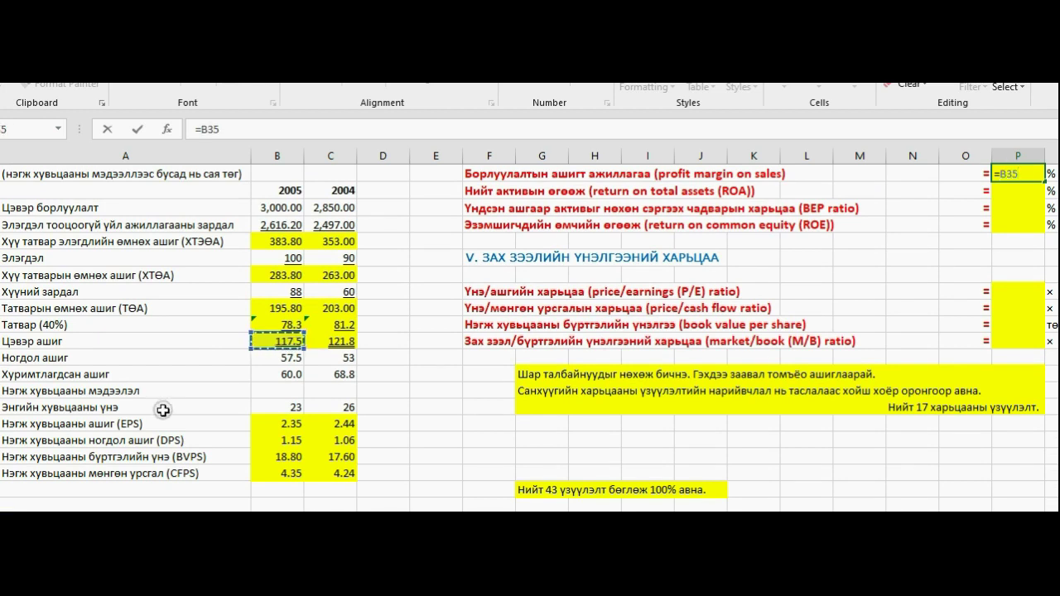
text(/)
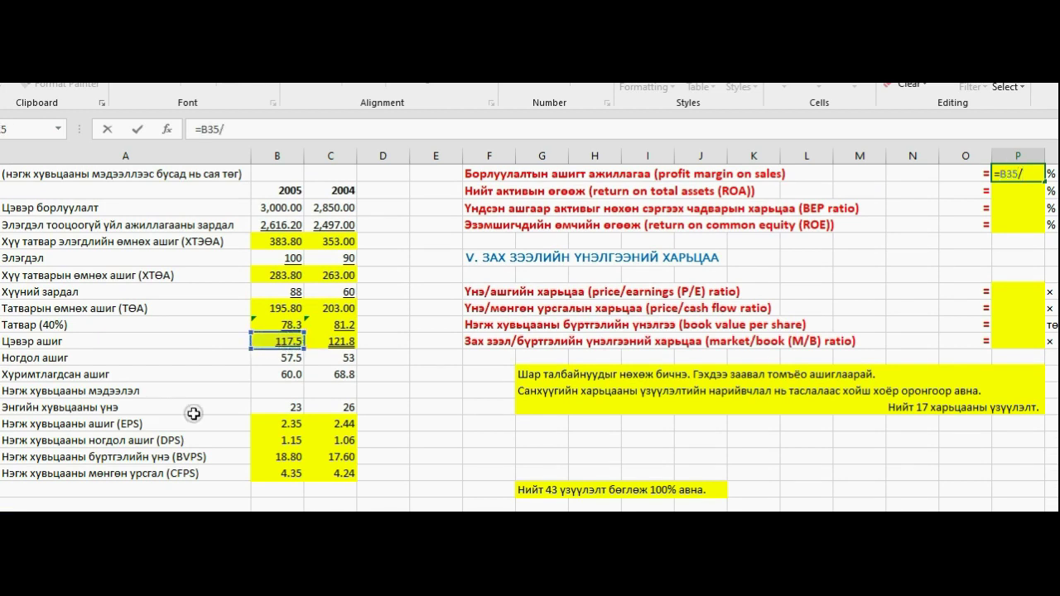
click(258, 210)
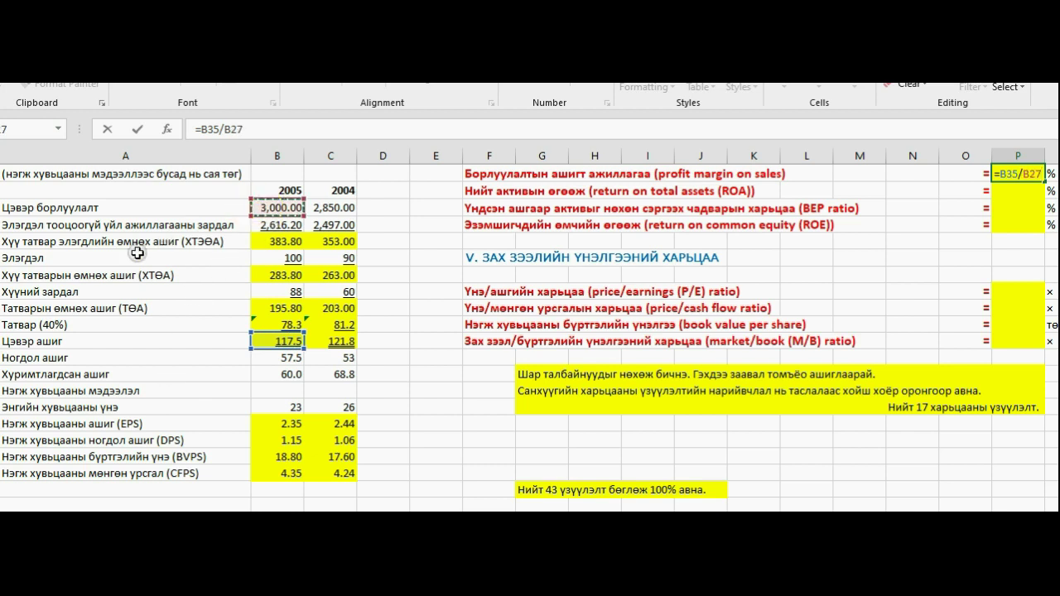
key(Return)
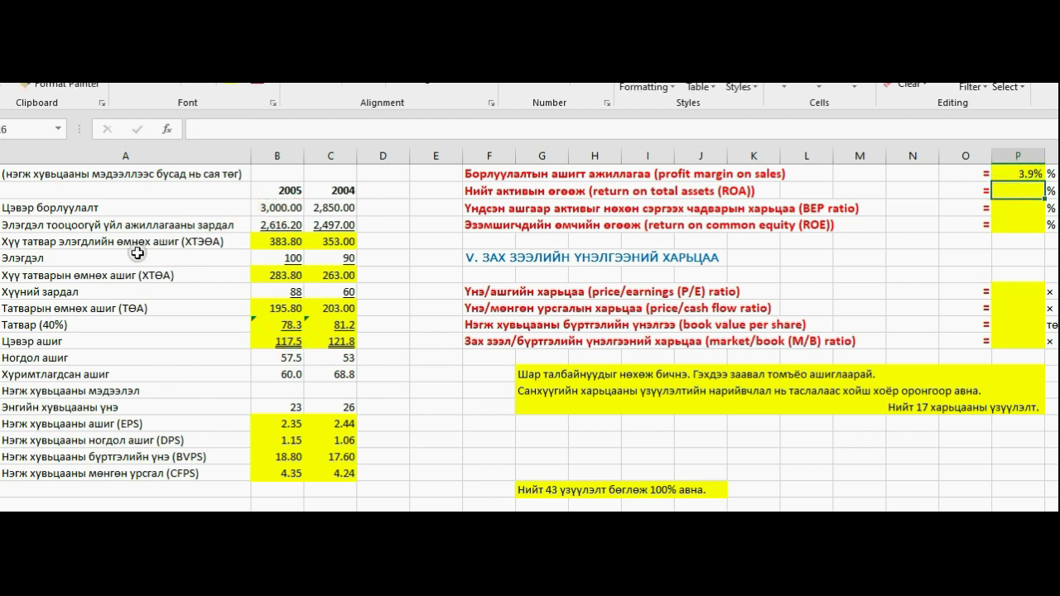
Calculate the 2005 return on total assets (ROA) in P26 as net income divided by total assets, =B35/B11.
scroll(938, 267, up, 2)
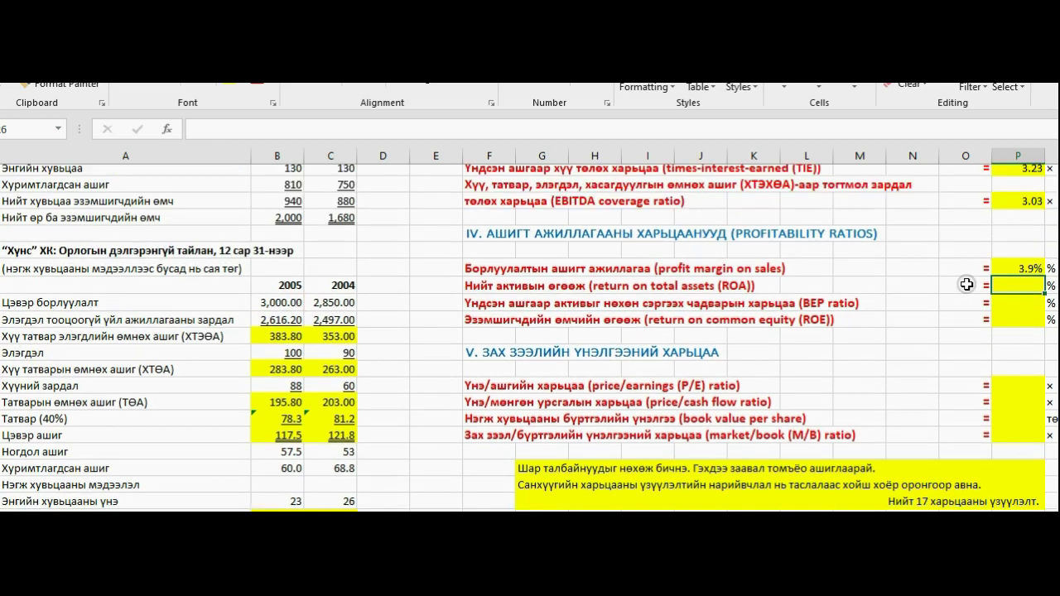
click(1052, 274)
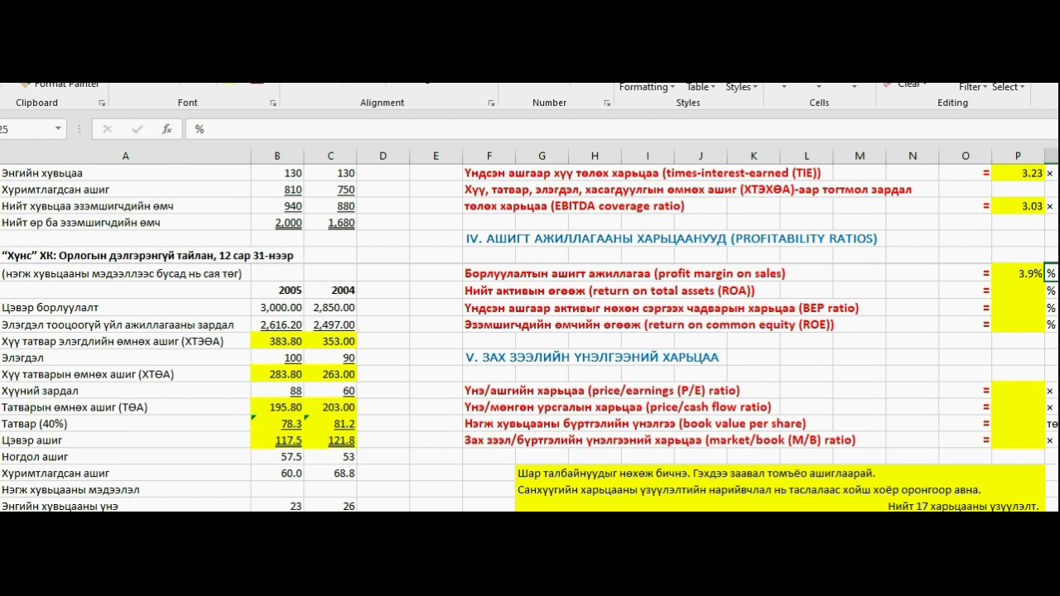
click(1011, 288)
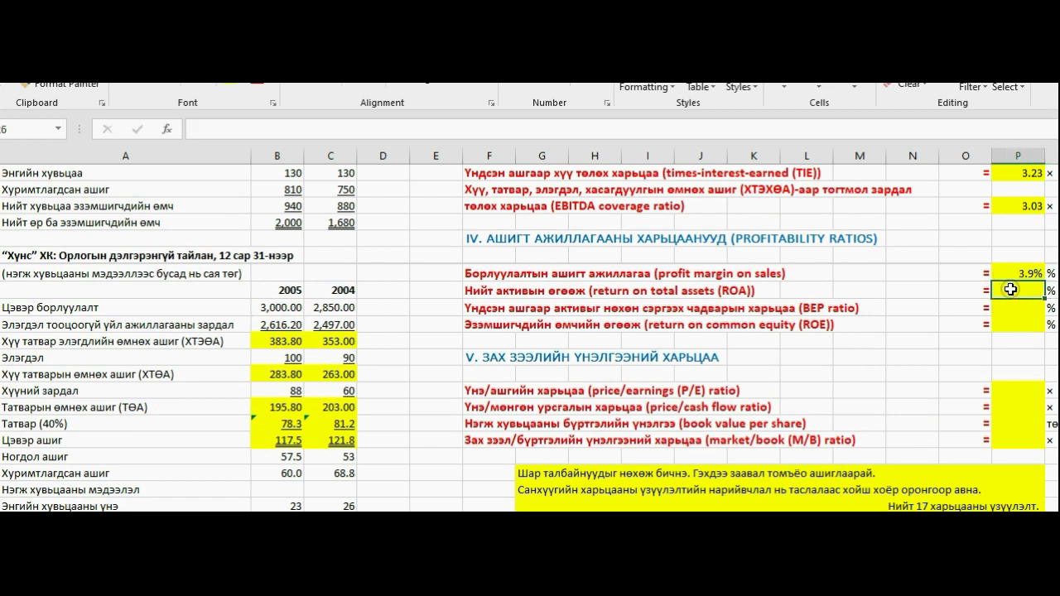
text(=)
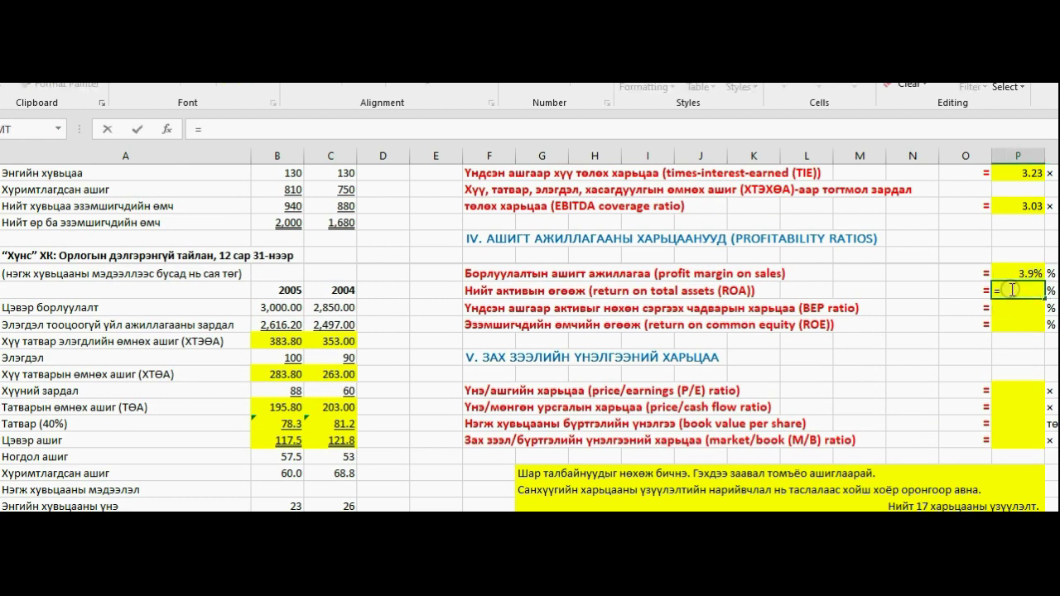
click(267, 447)
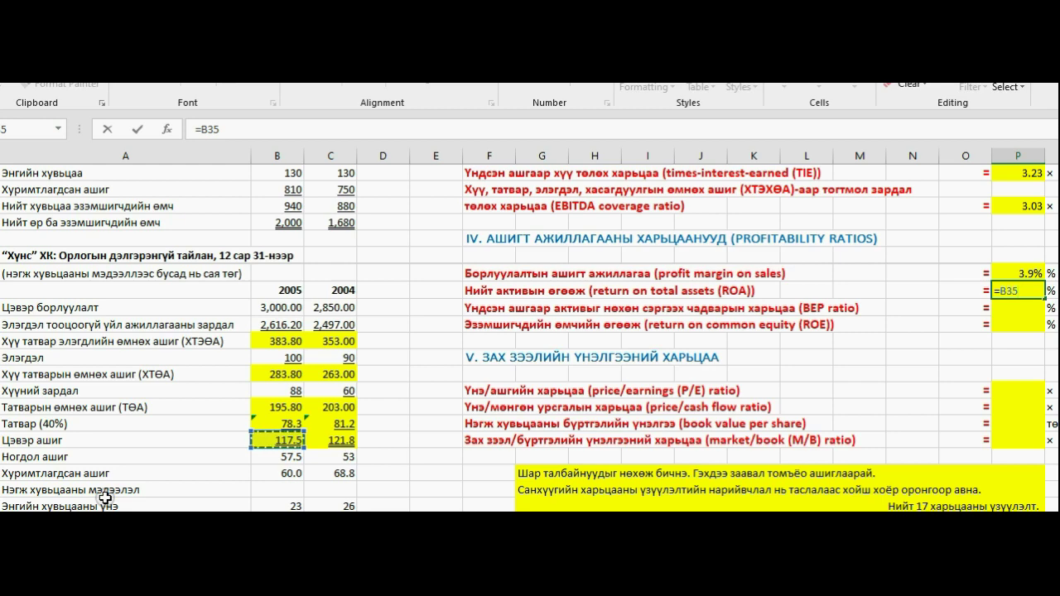
text(/)
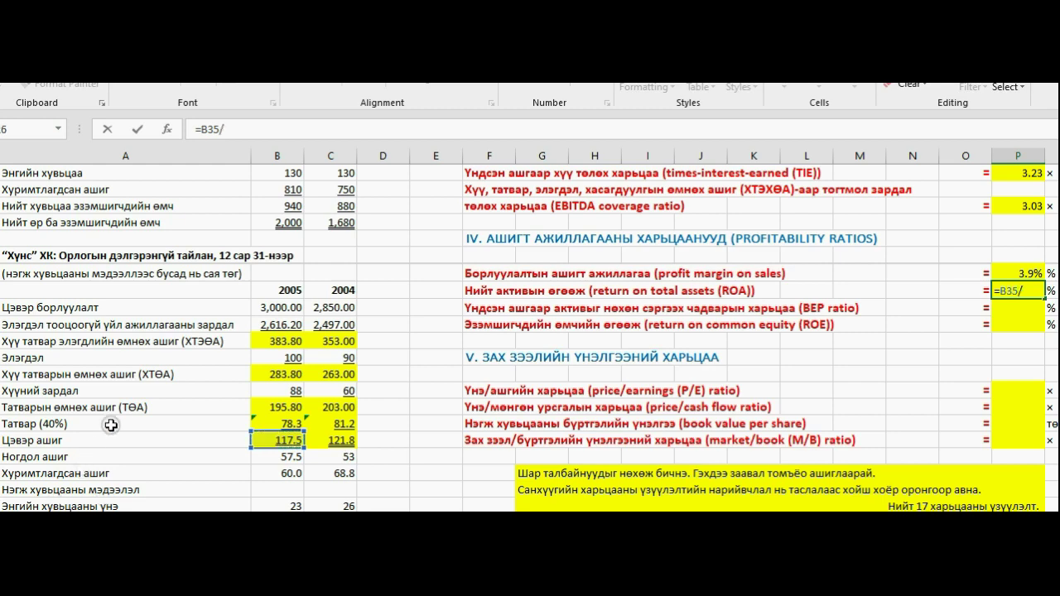
scroll(106, 421, up, 3)
scroll(105, 420, up, 1)
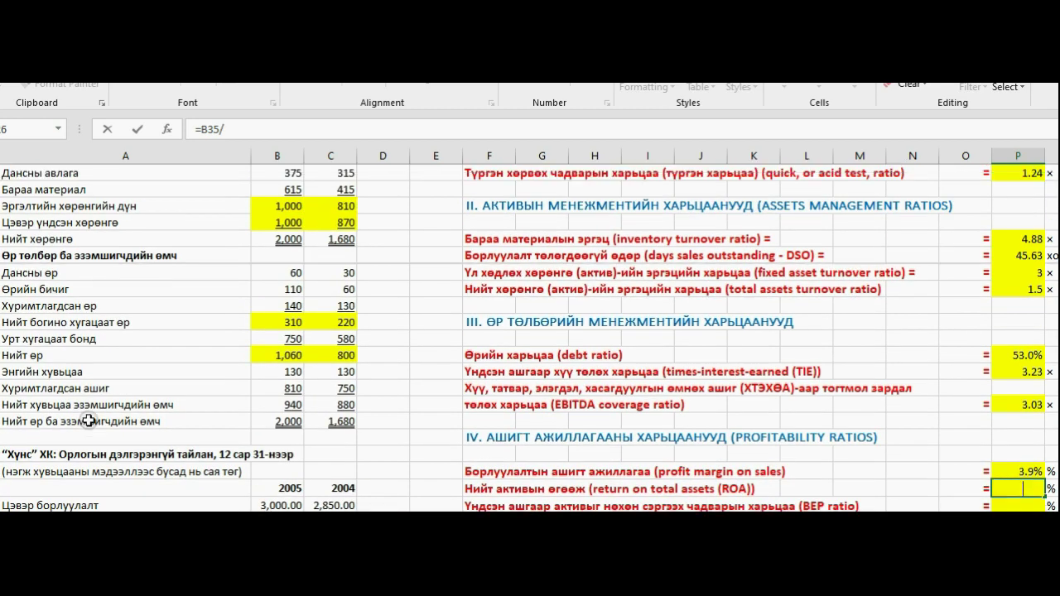
click(286, 238)
key(Return)
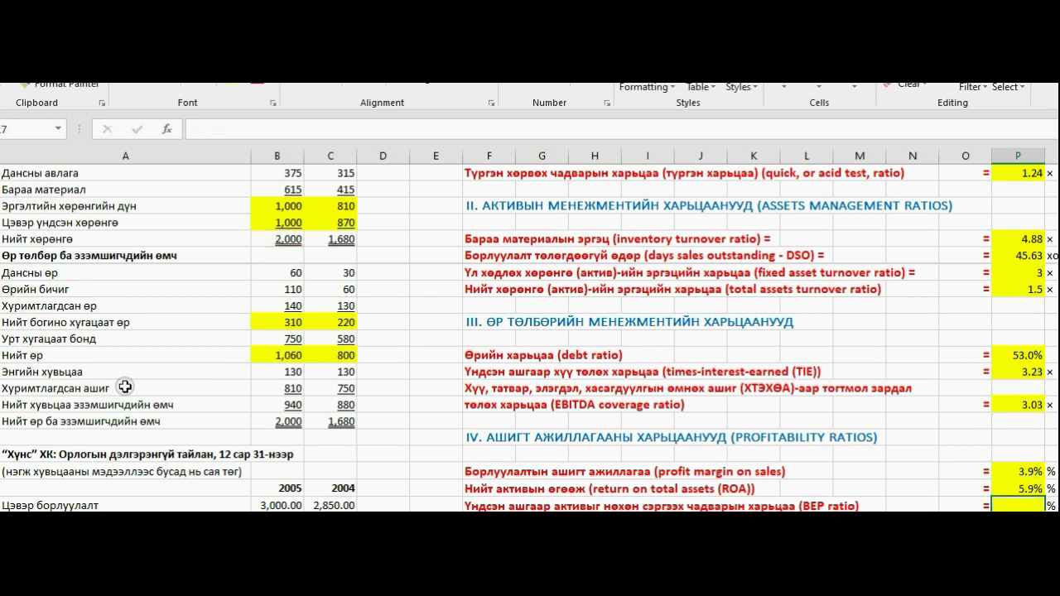
Calculate the 2005 basic earning power (BEP) ratio in P27 as earnings before interest and taxes divided by total assets, =B31/B11.
scroll(727, 500, down, 3)
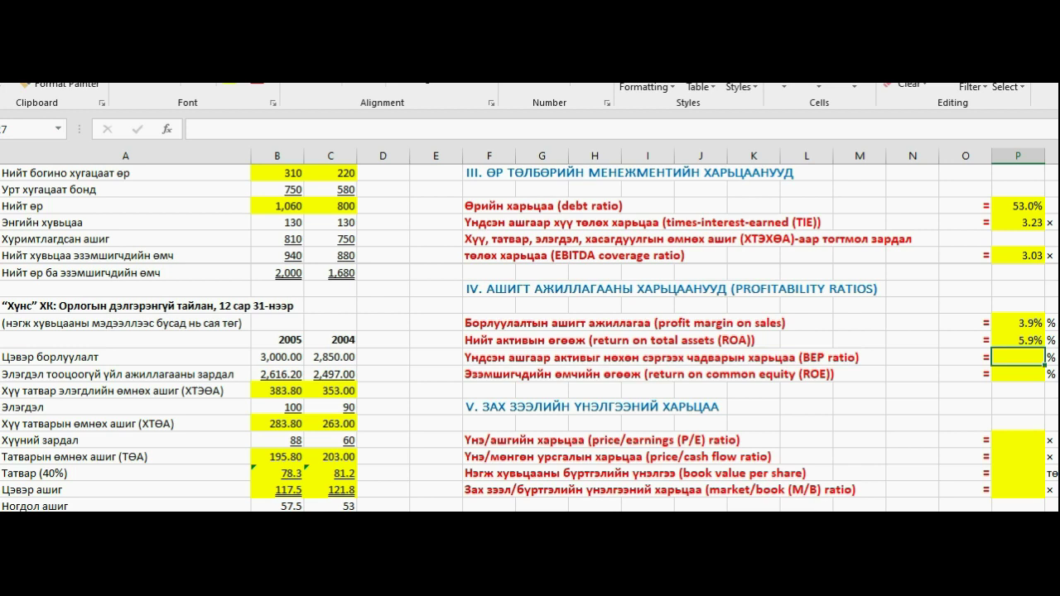
text(=)
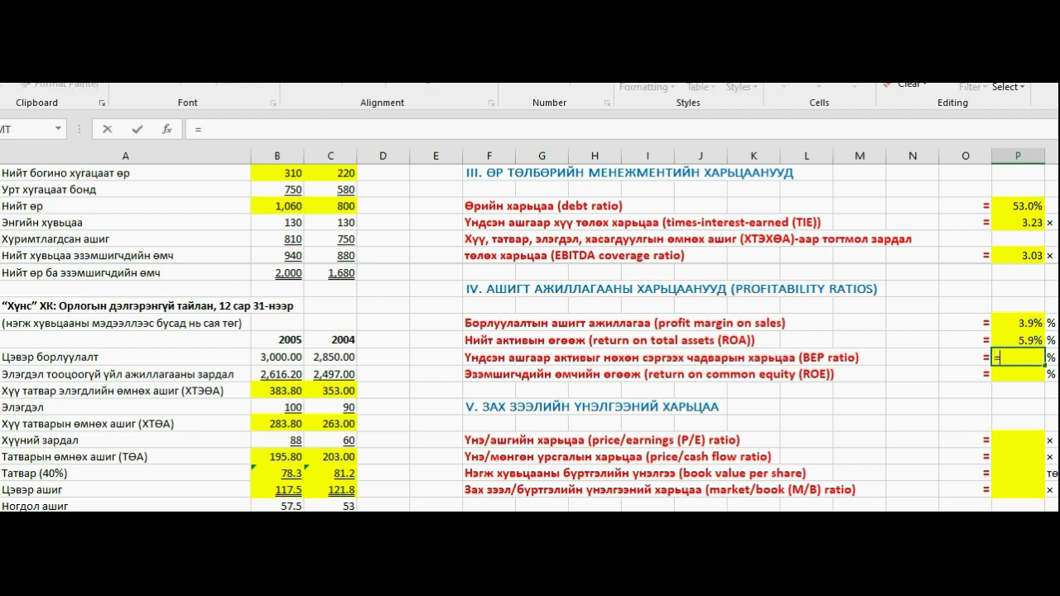
click(280, 426)
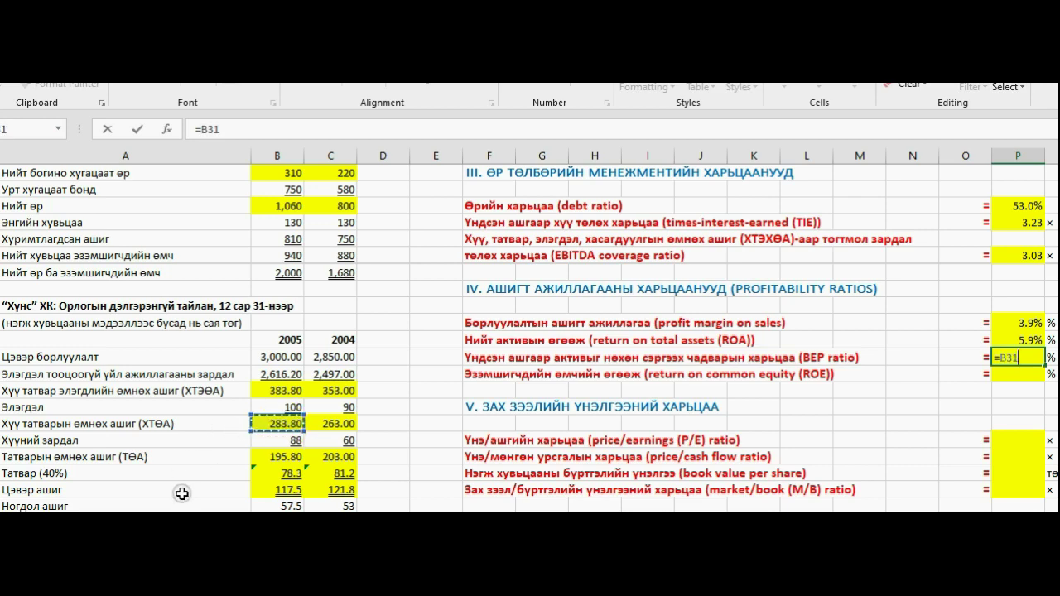
text(/)
scroll(74, 423, up, 3)
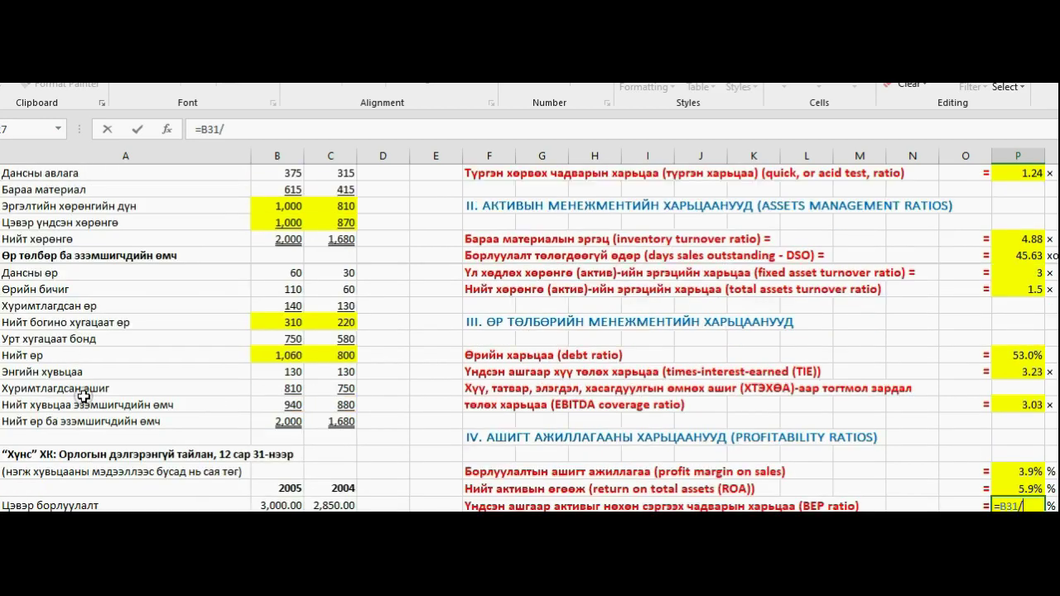
click(286, 240)
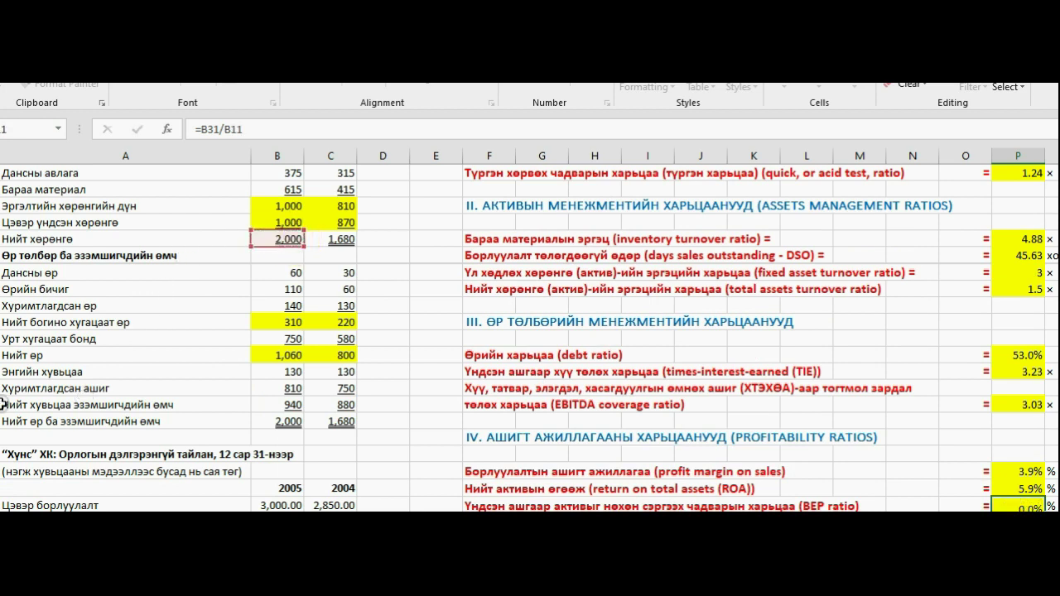
key(Return)
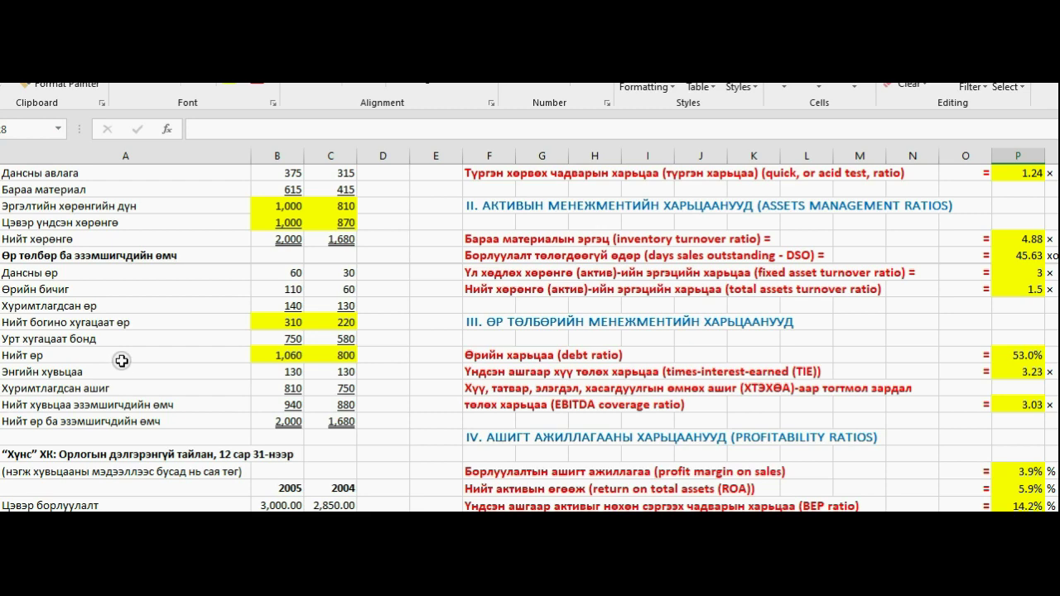
Calculate the 2005 return on common equity (ROE) in P28 as net income divided by total shareholders' equity, =B35/B21.
scroll(121, 360, down, 3)
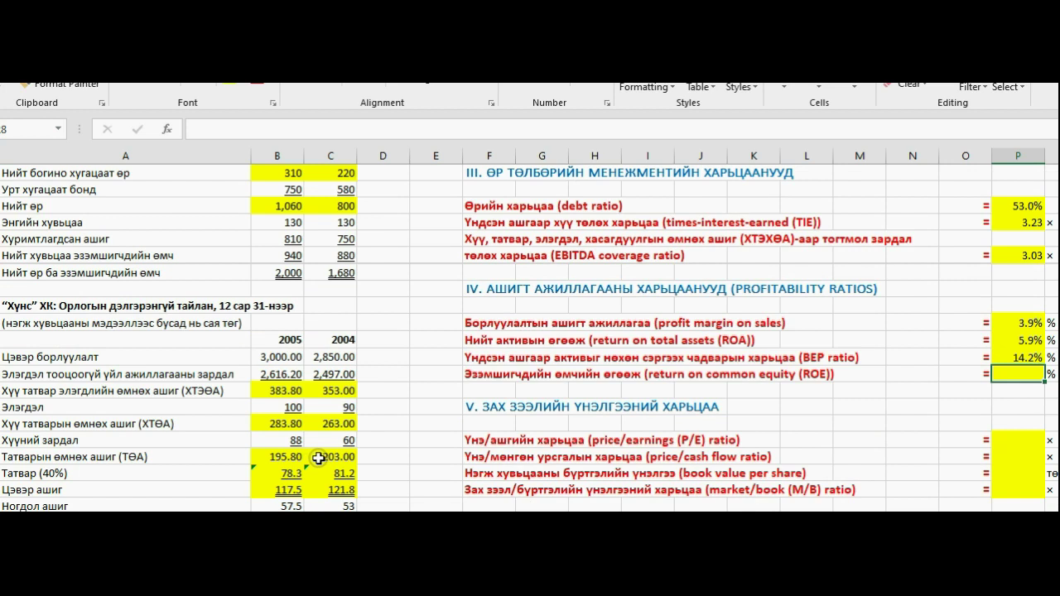
text(=)
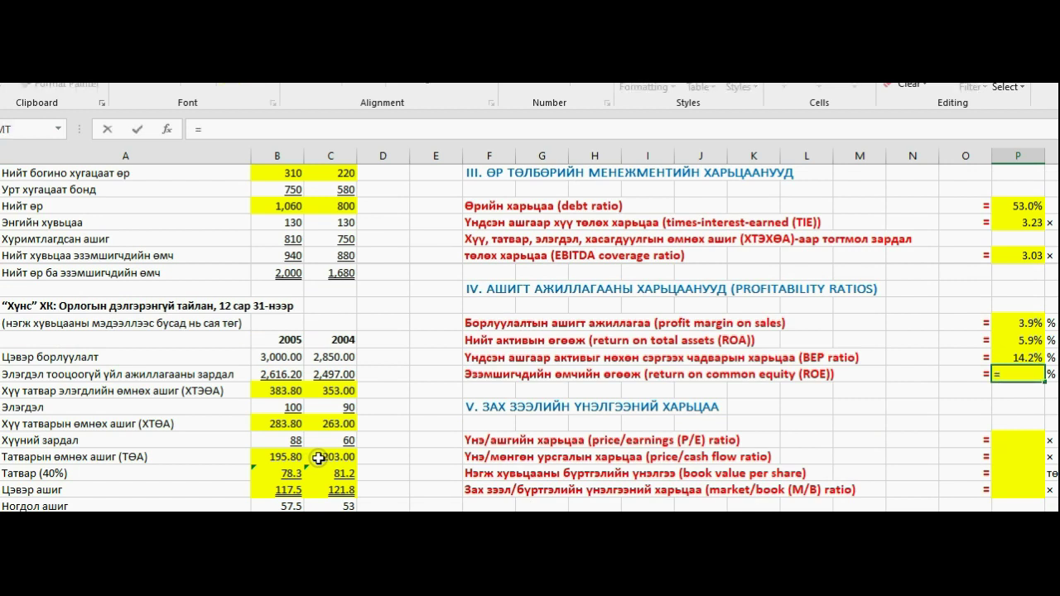
click(290, 488)
text(/)
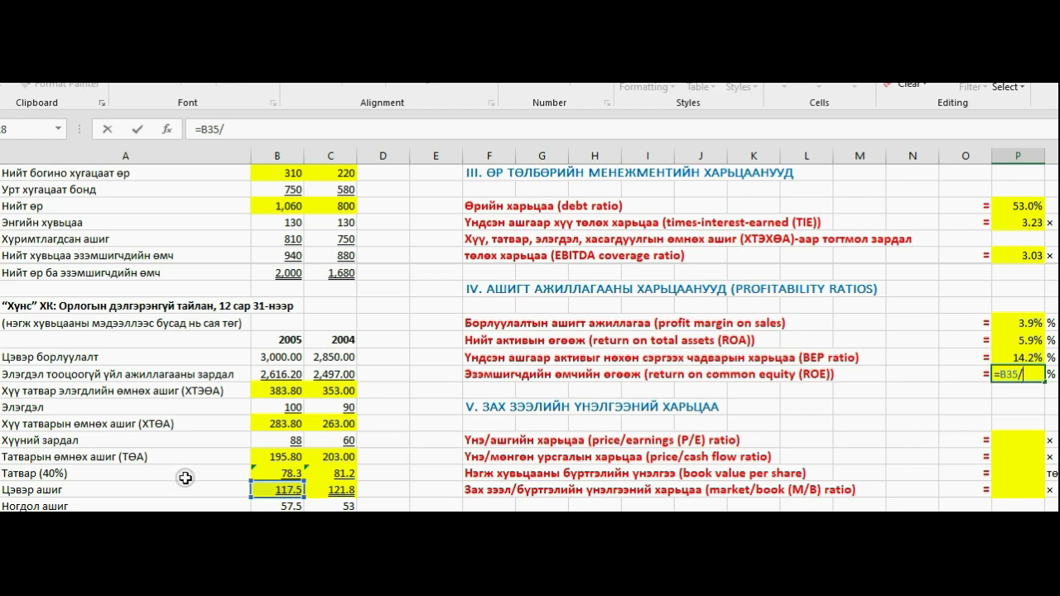
scroll(187, 478, up, 2)
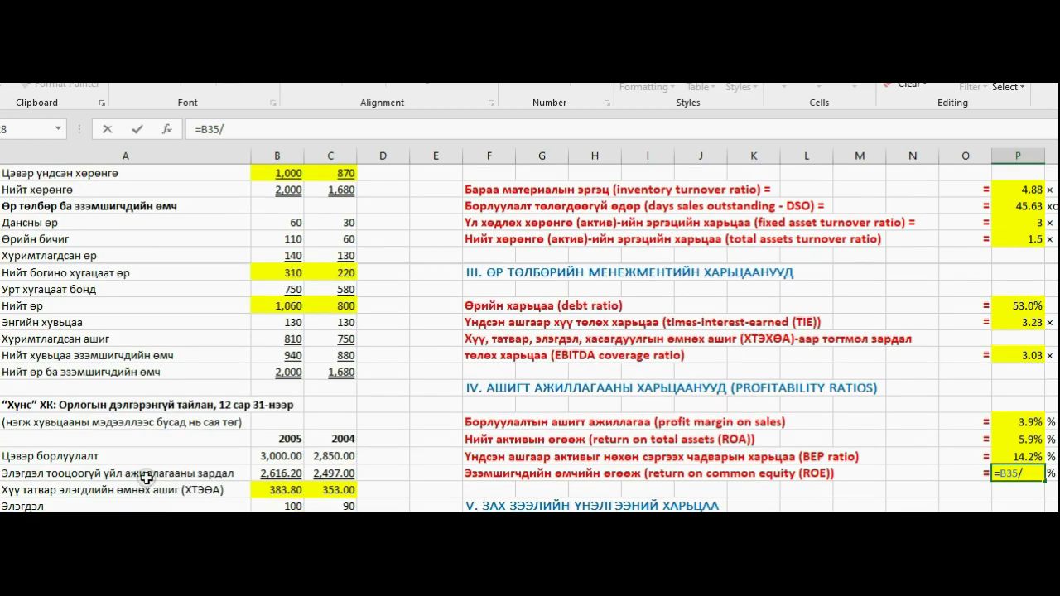
click(276, 354)
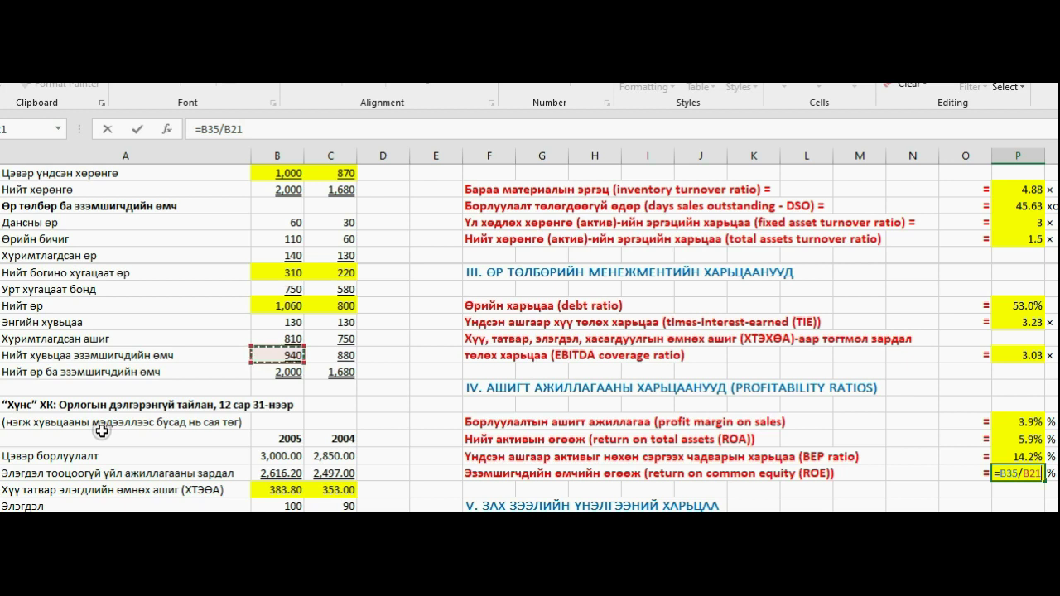
key(Return)
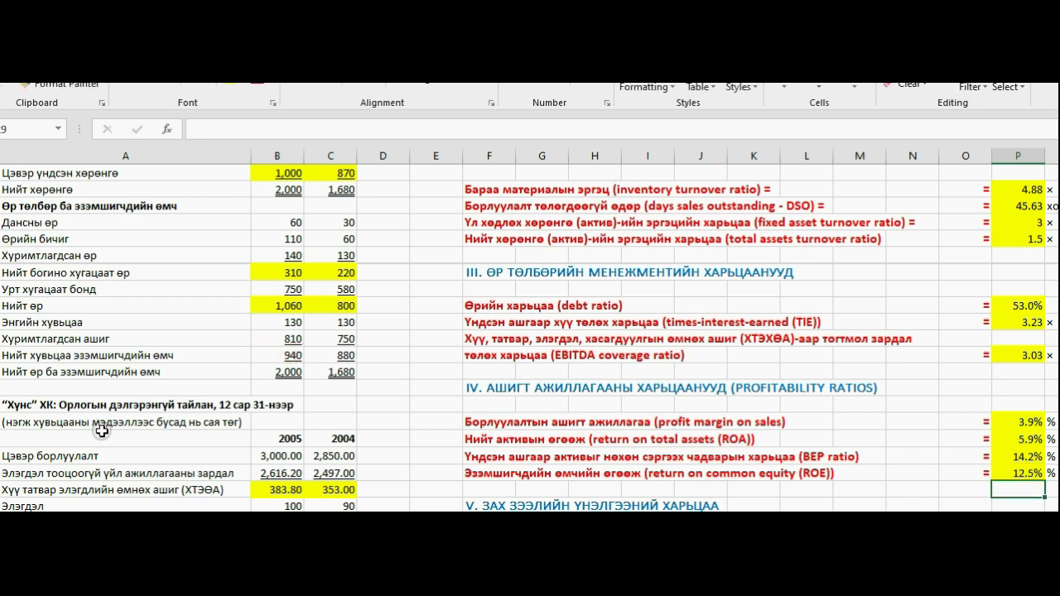
Calculate the 2005 price/earnings (P/E) ratio in P32 as common share price divided by earnings per share, =B39/B40.
scroll(975, 466, down, 3)
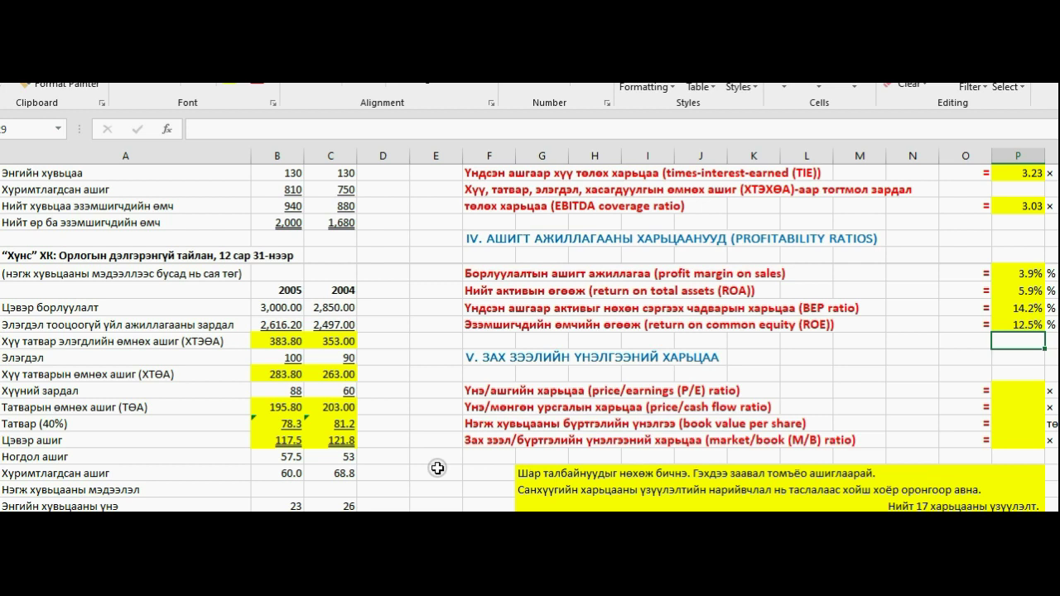
click(1018, 388)
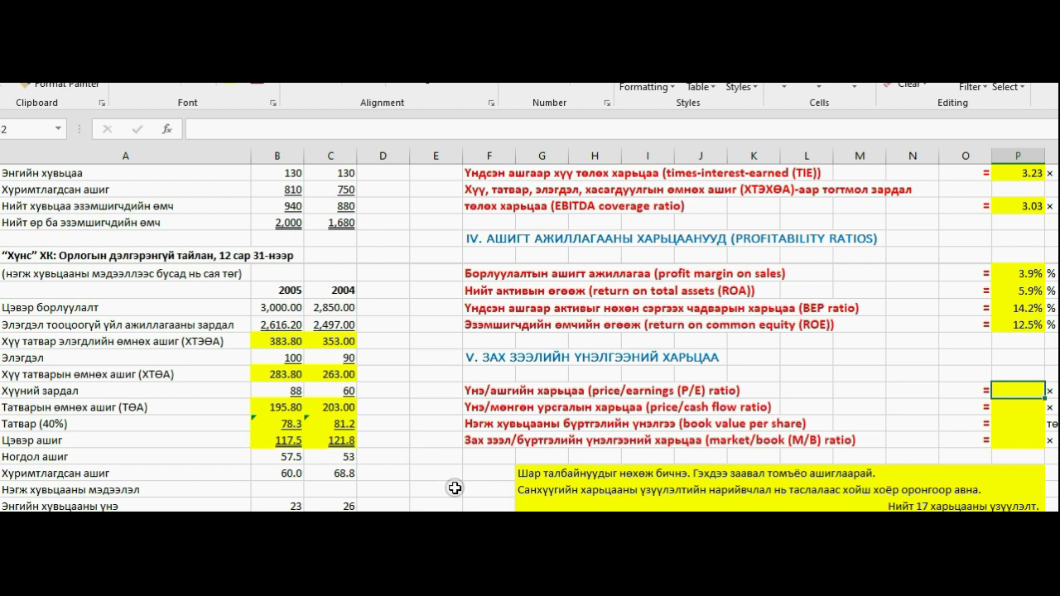
scroll(455, 488, down, 2)
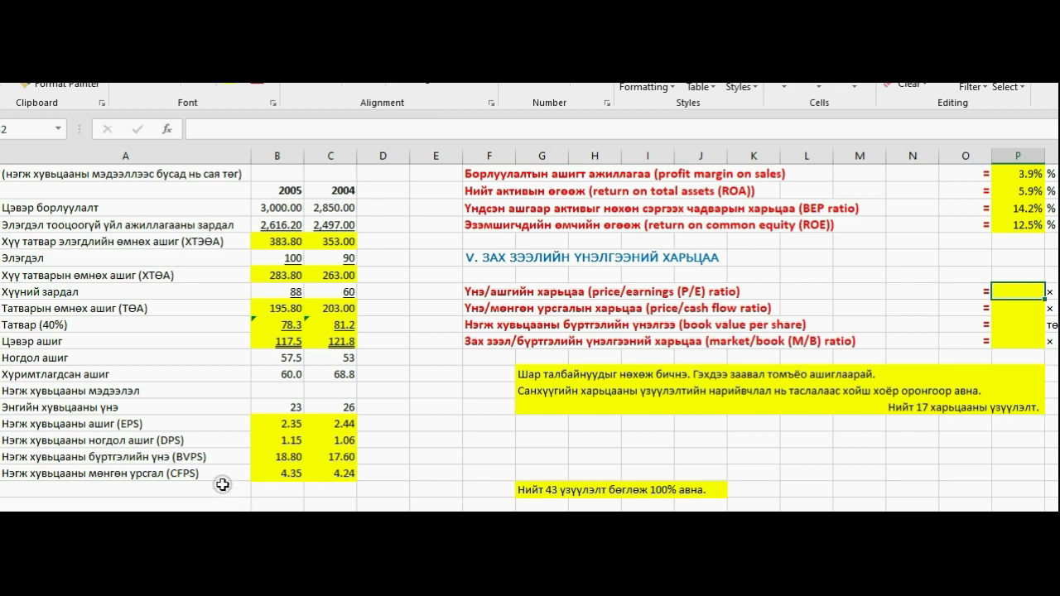
click(275, 408)
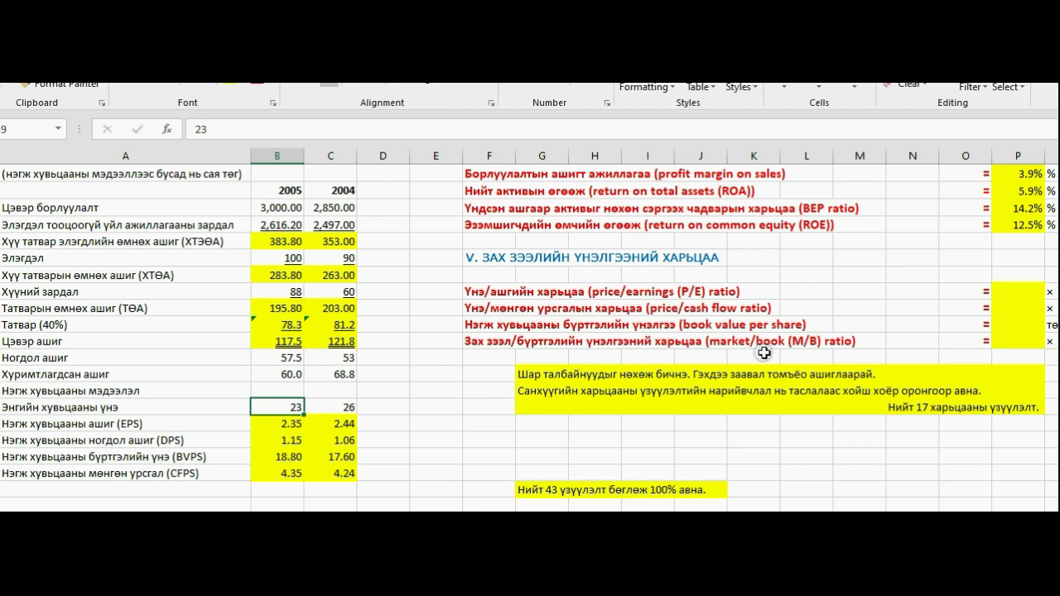
click(1021, 290)
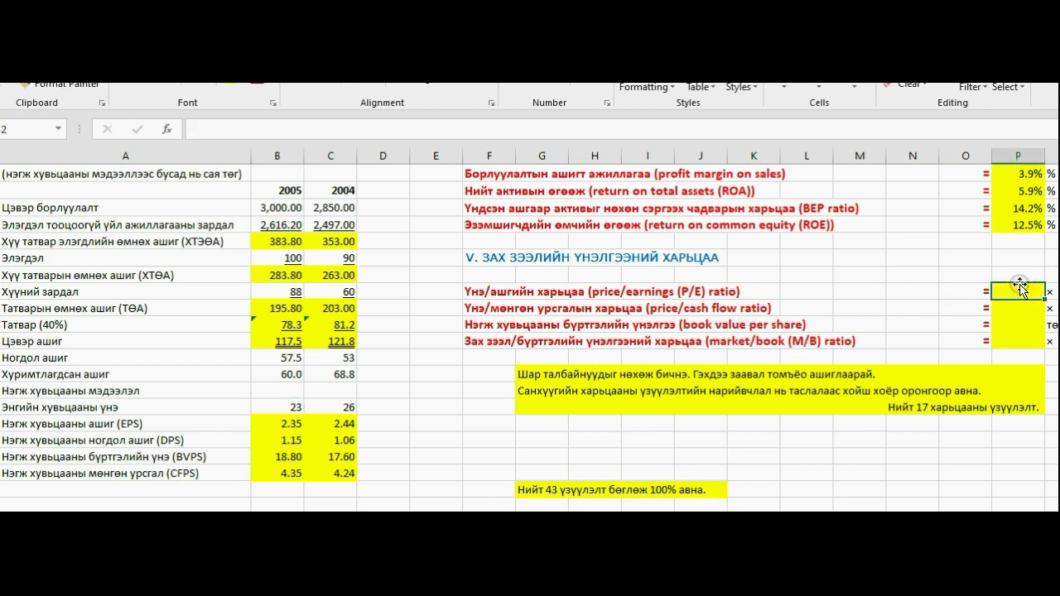
text(=)
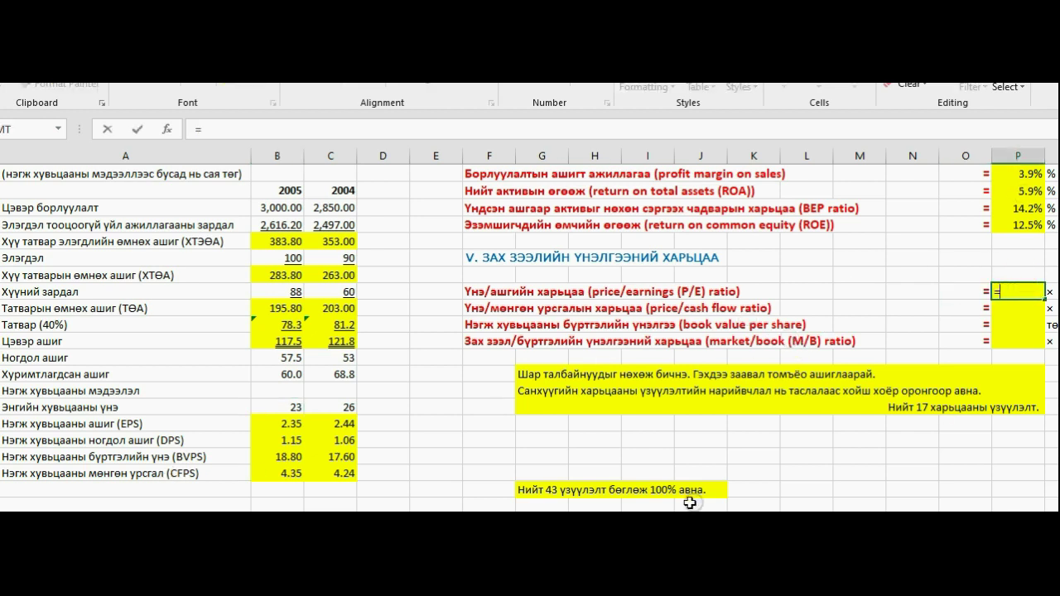
click(286, 407)
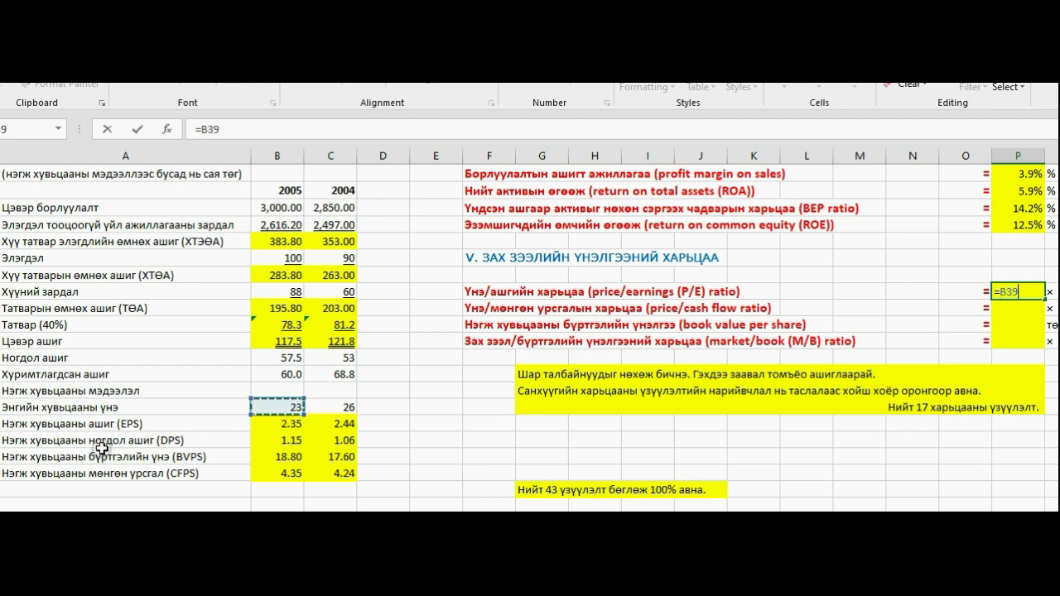
text(/)
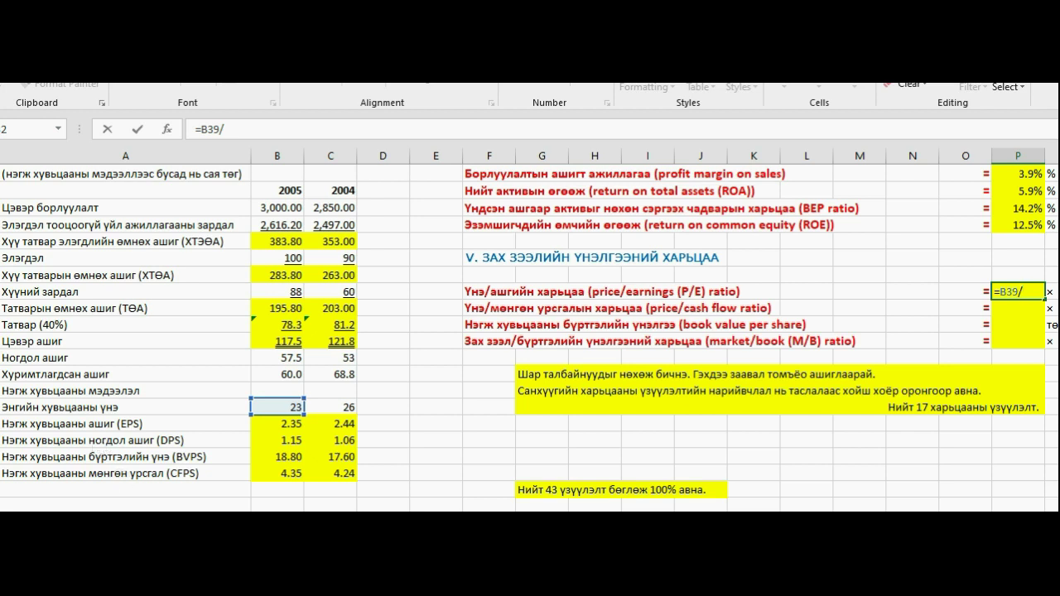
click(279, 426)
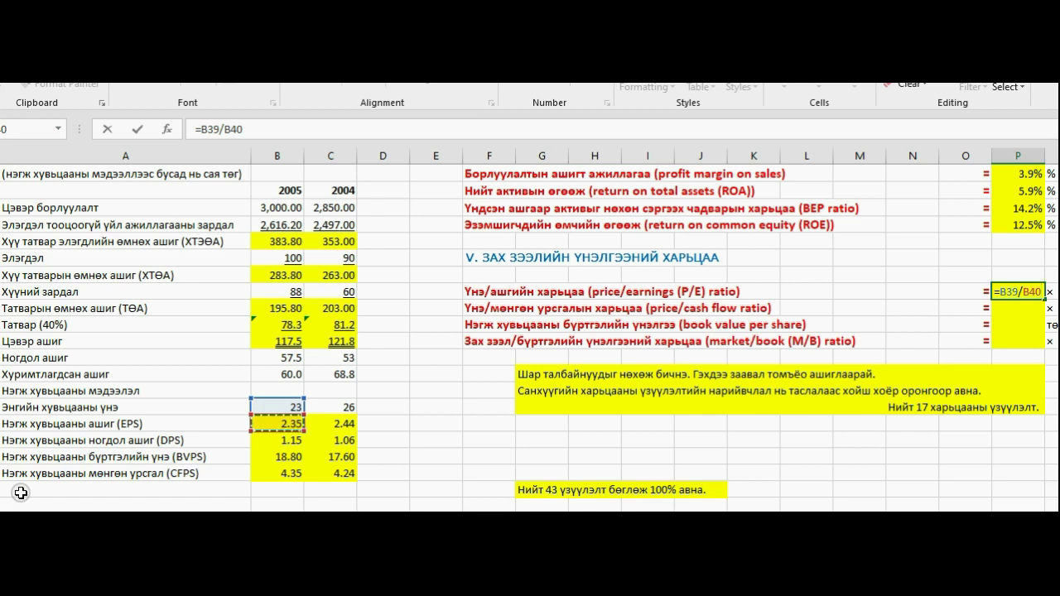
key(Return)
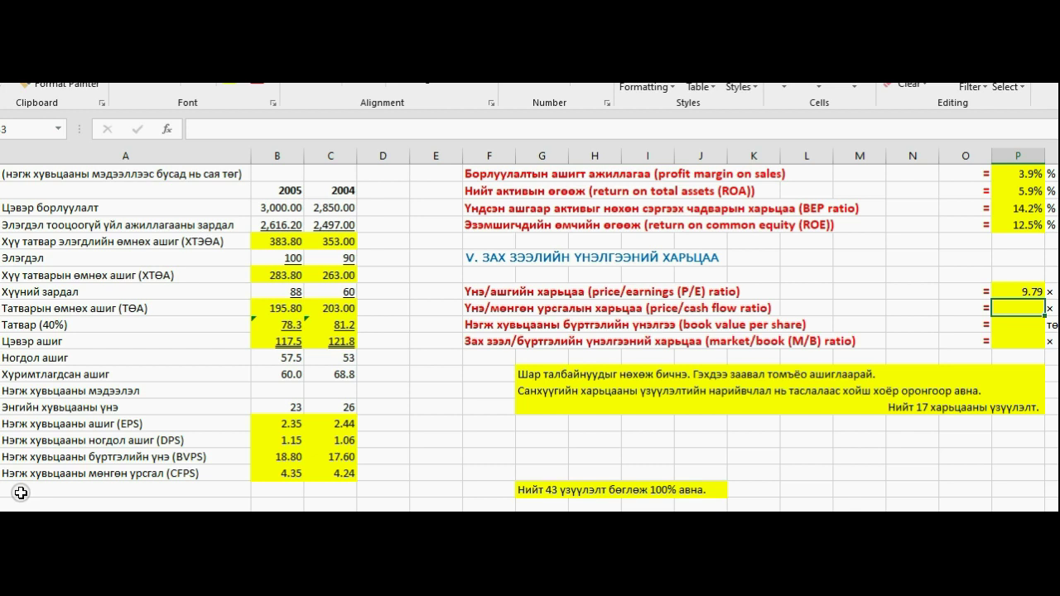
Calculate the 2005 price/cash flow ratio in P33 as common share price divided by cash flow per share, =B39/B43.
text(=)
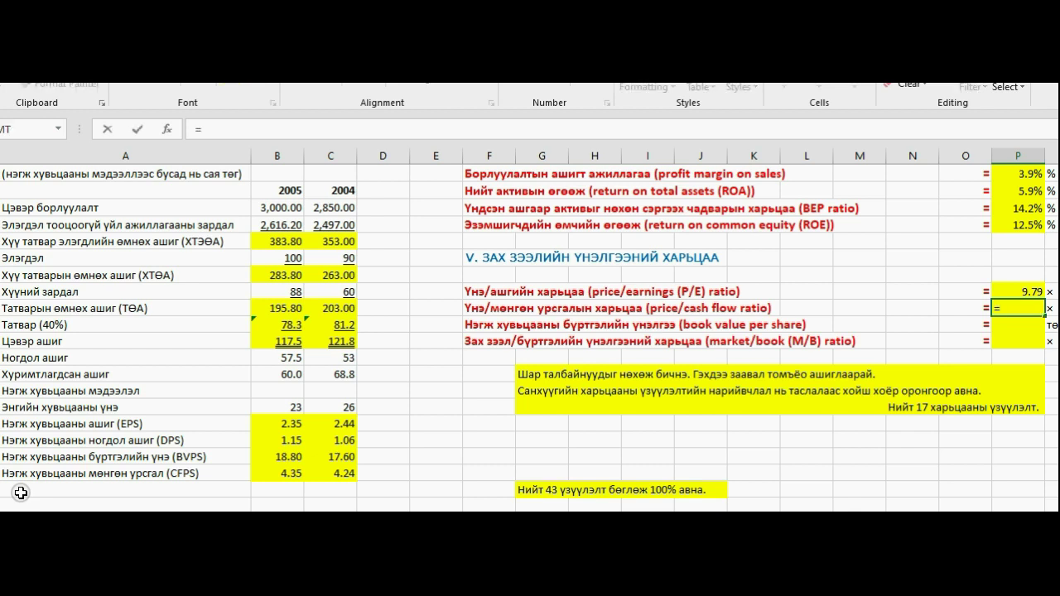
click(279, 409)
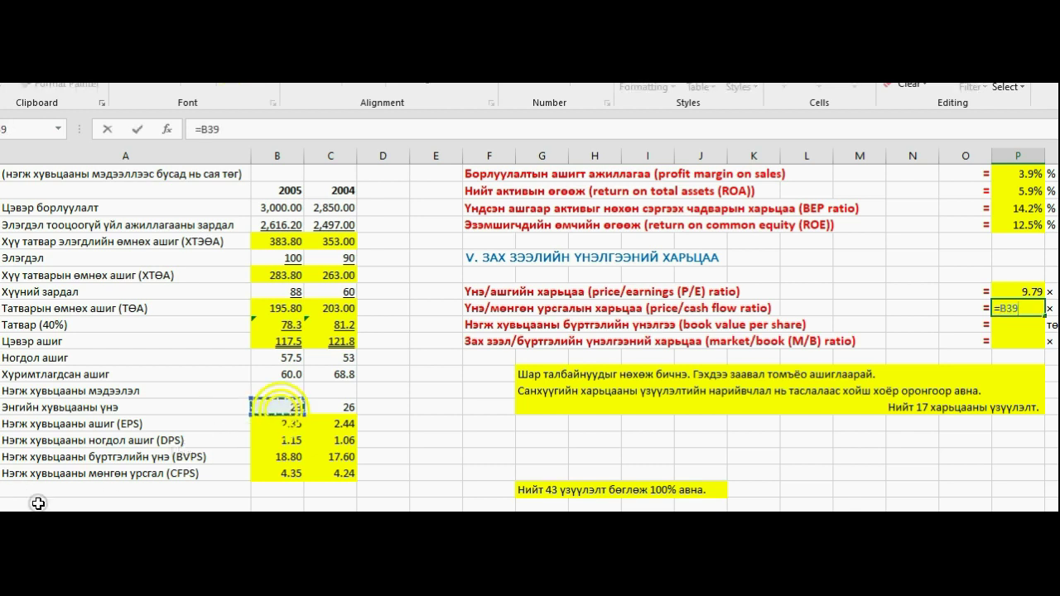
text(/)
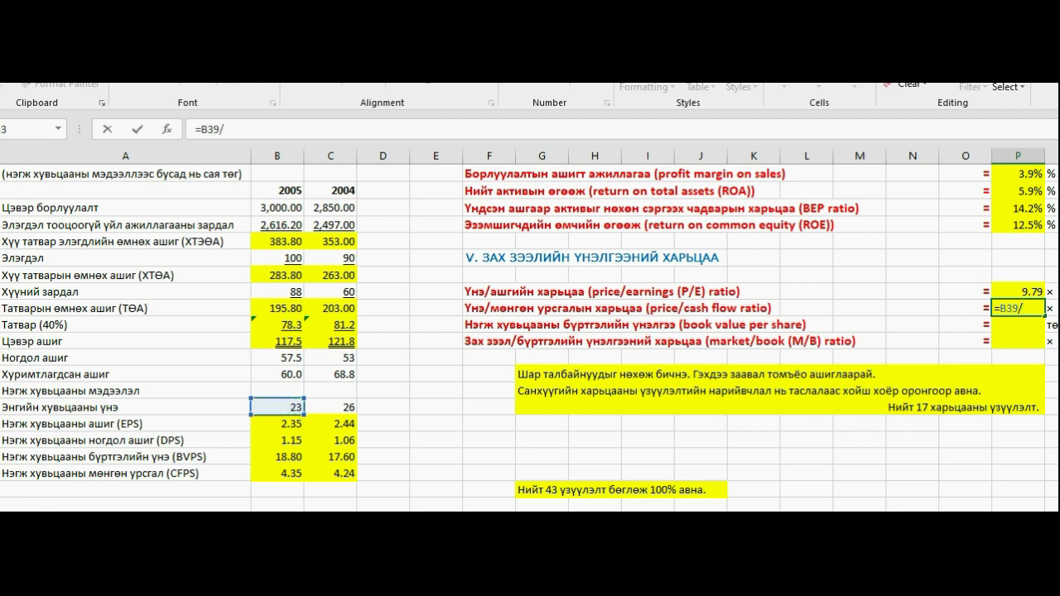
click(282, 474)
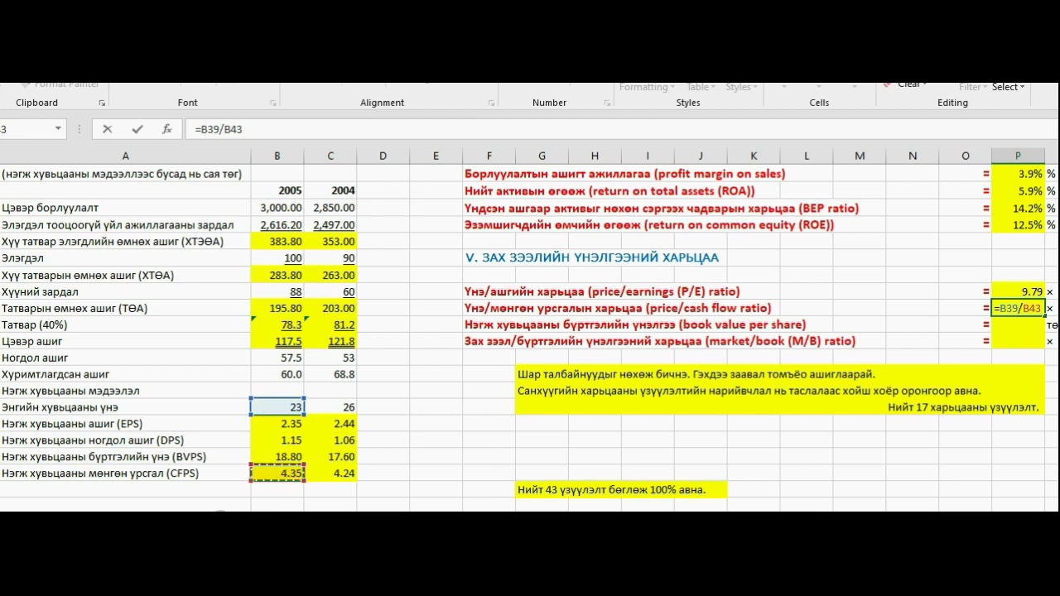
key(Return)
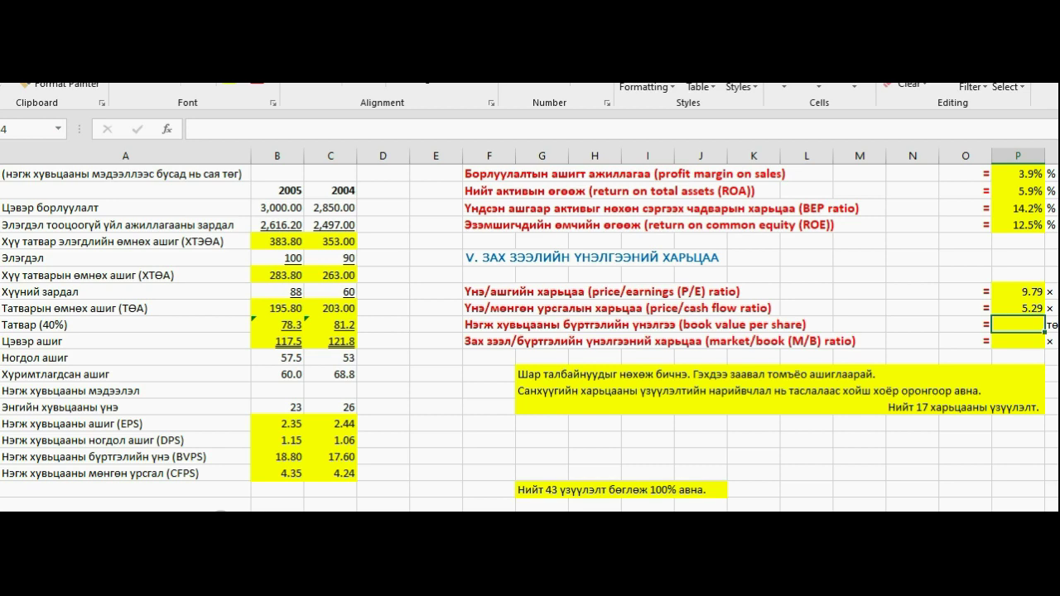
Calculate the 2005 book value per share in P34 as total shareholders' equity divided by the number of shares issued, =B21/B46.
text(=)
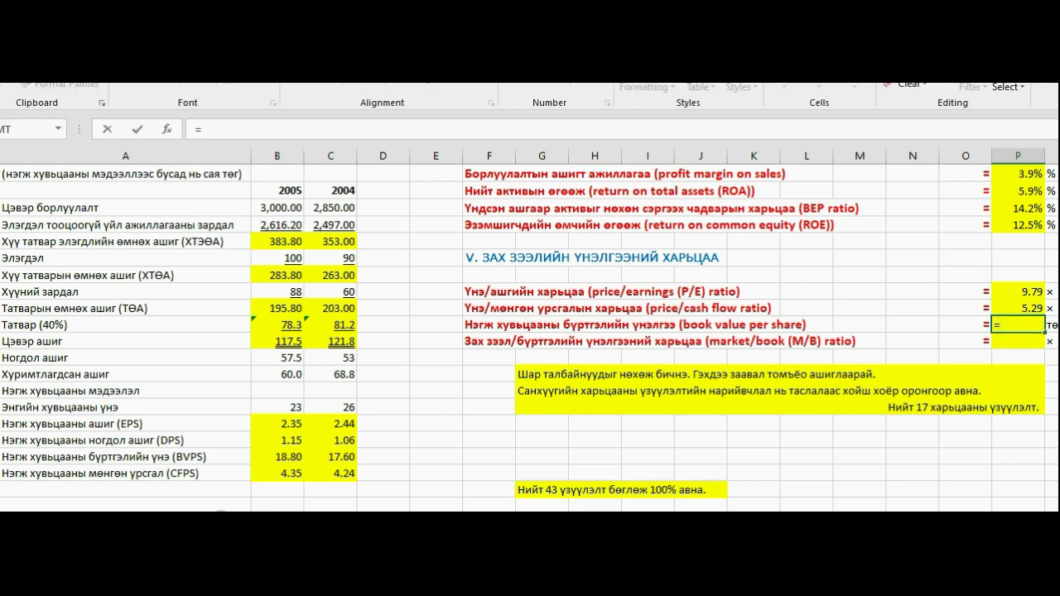
scroll(157, 398, up, 4)
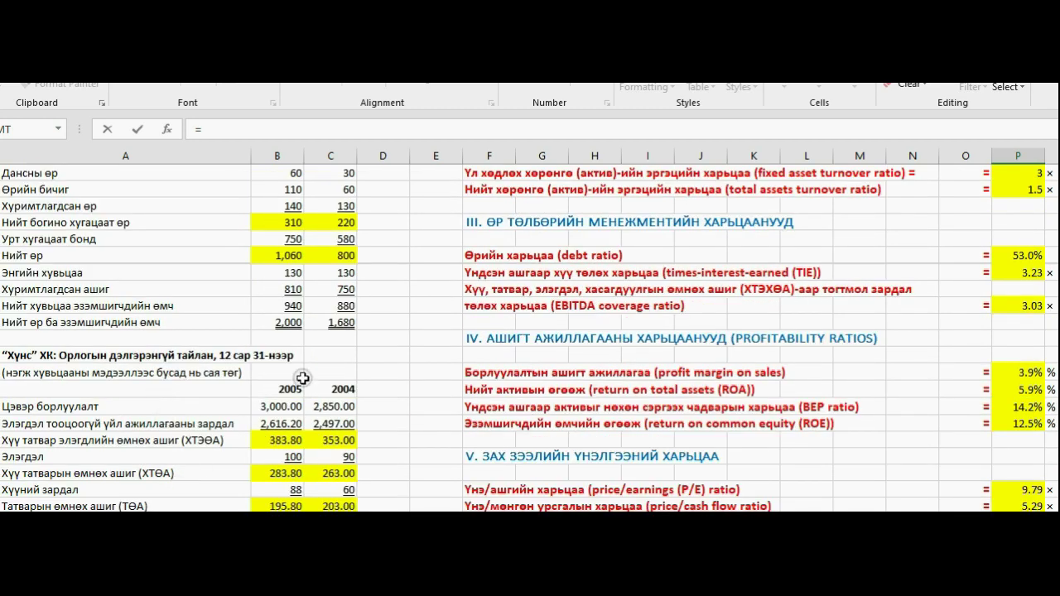
click(290, 304)
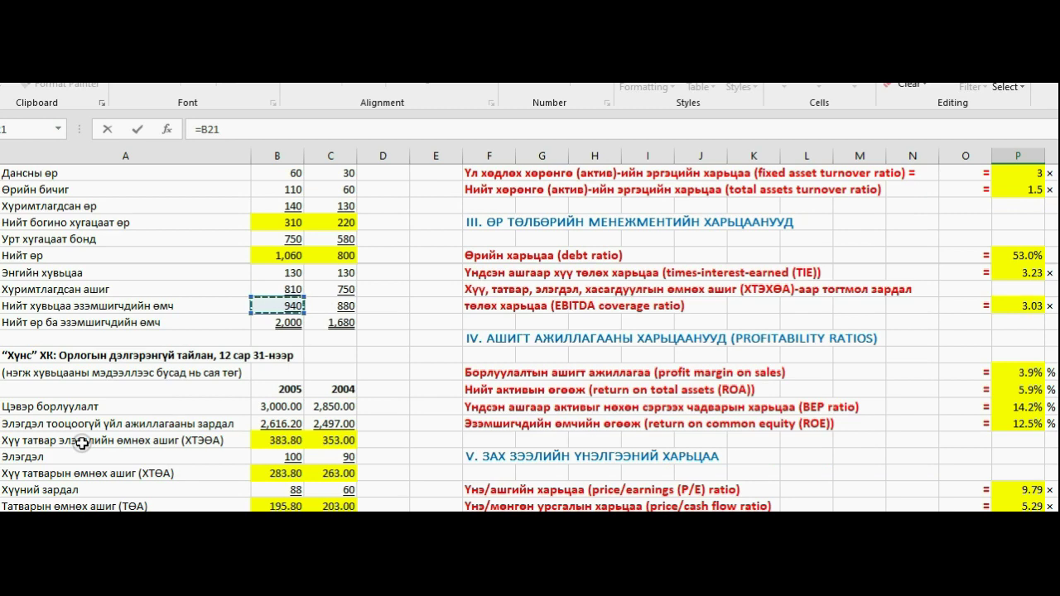
text(/)
scroll(169, 329, down, 5)
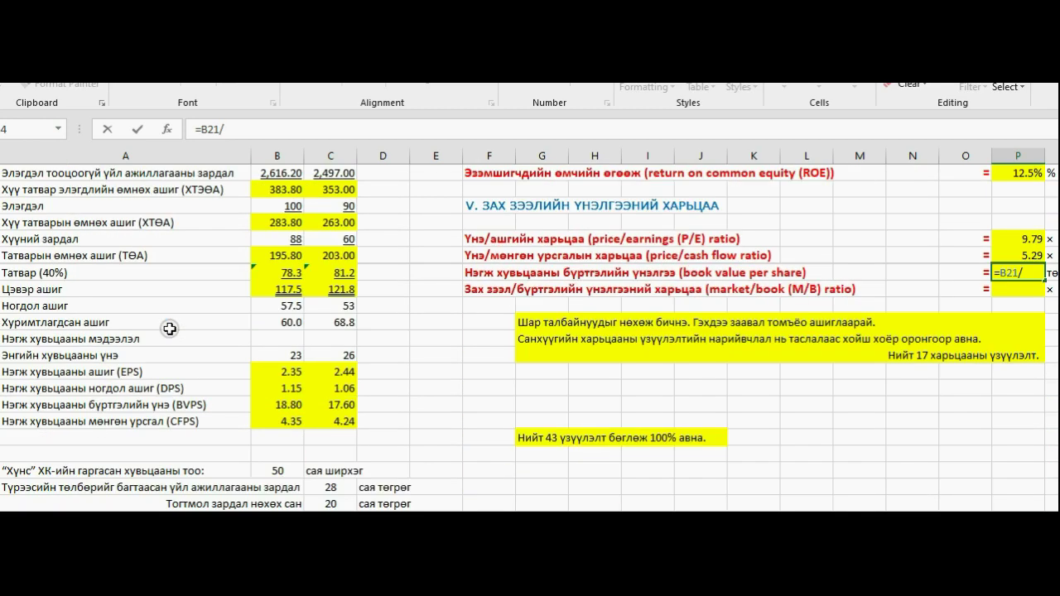
click(280, 469)
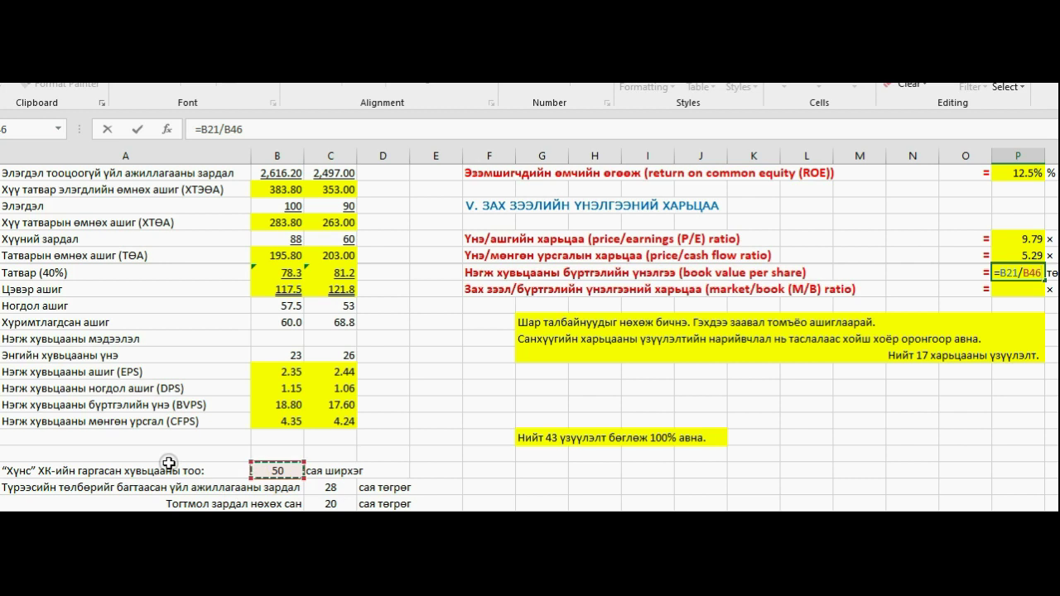
key(Return)
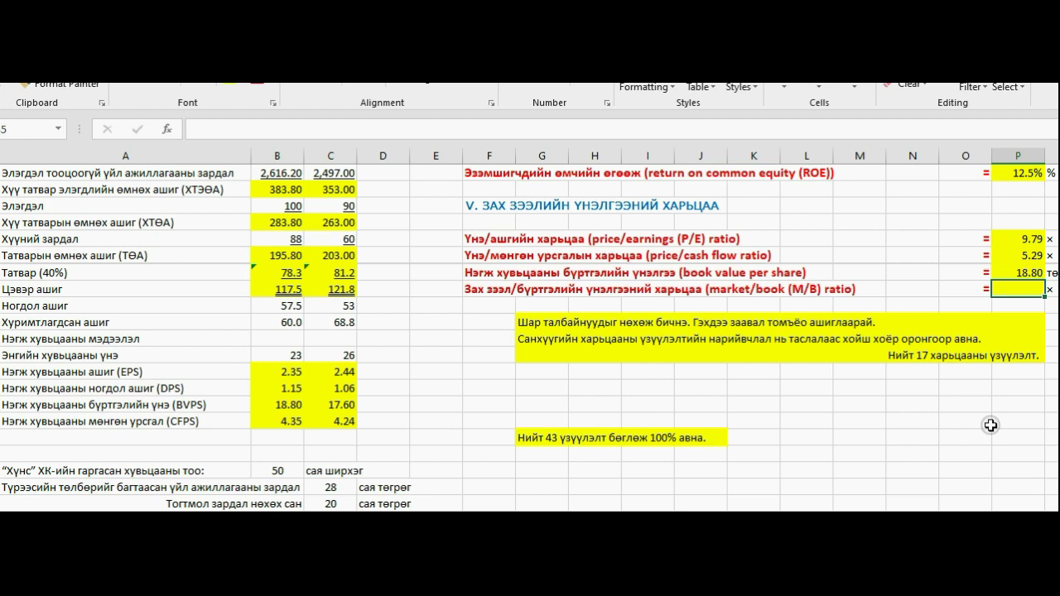
Calculate the 2005 market/book (M/B) ratio in P35 as common share price divided by book value per share, =B39/P34.
text(=)
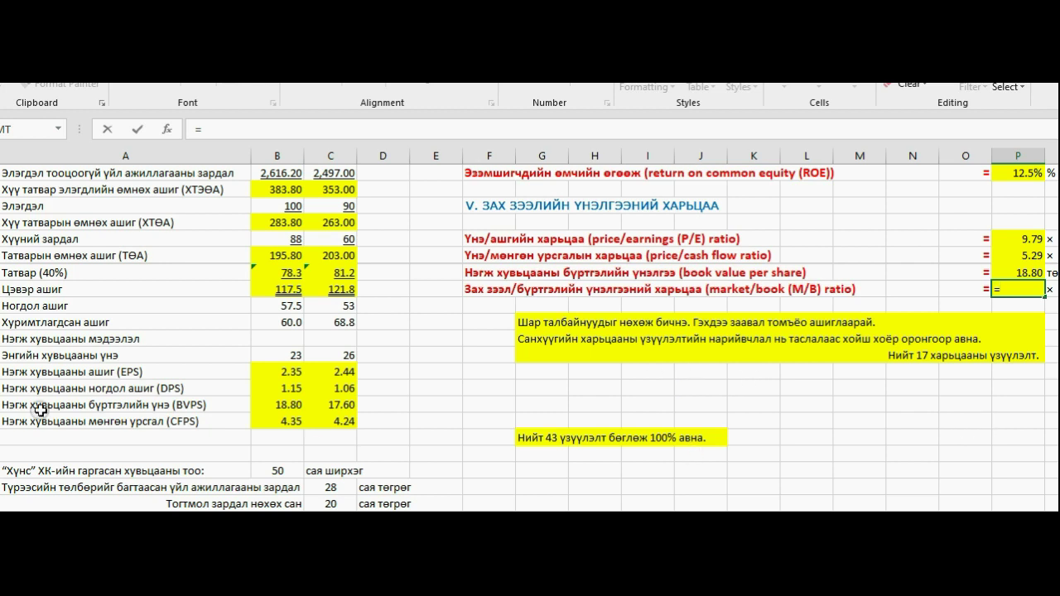
click(278, 356)
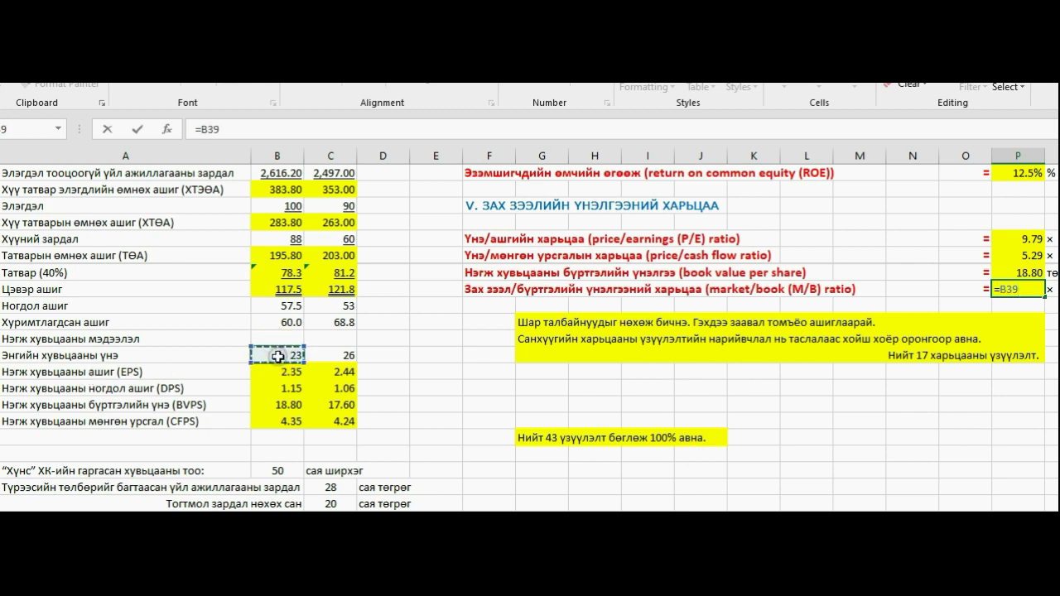
text(/)
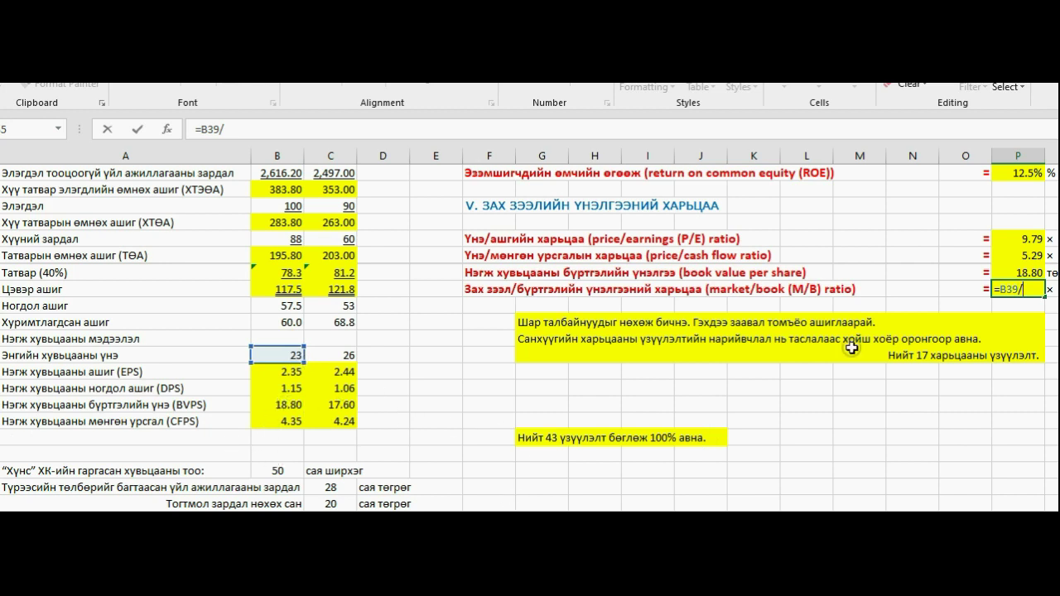
key(Up)
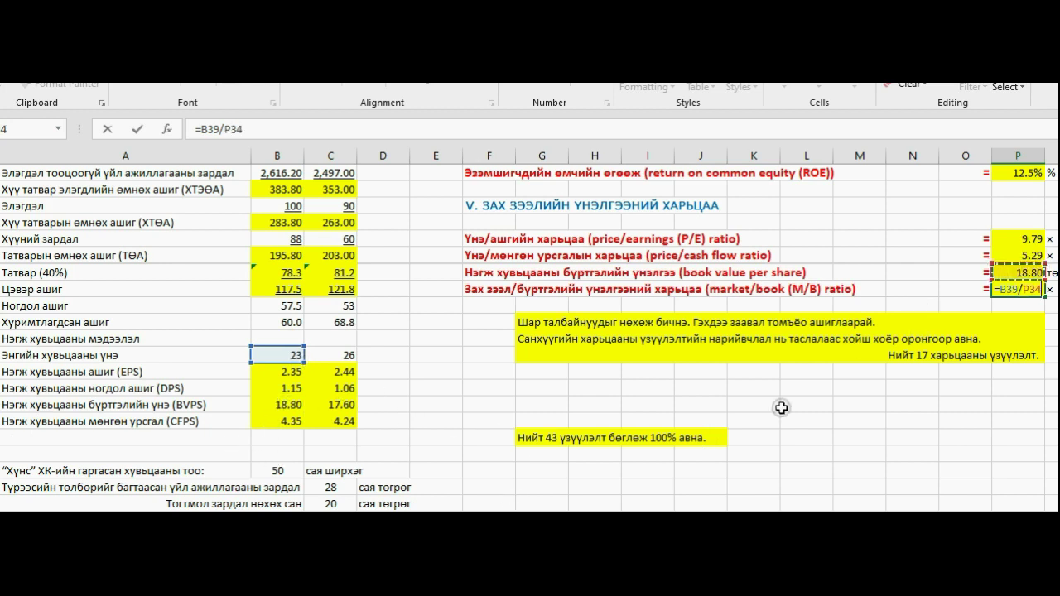
key(Return)
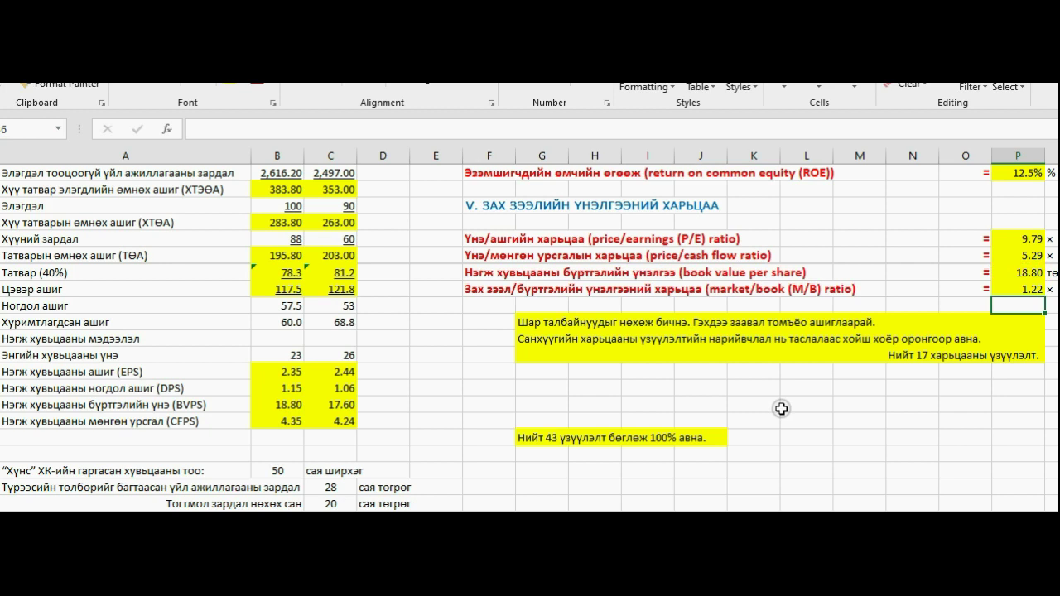
scroll(860, 404, down, 1)
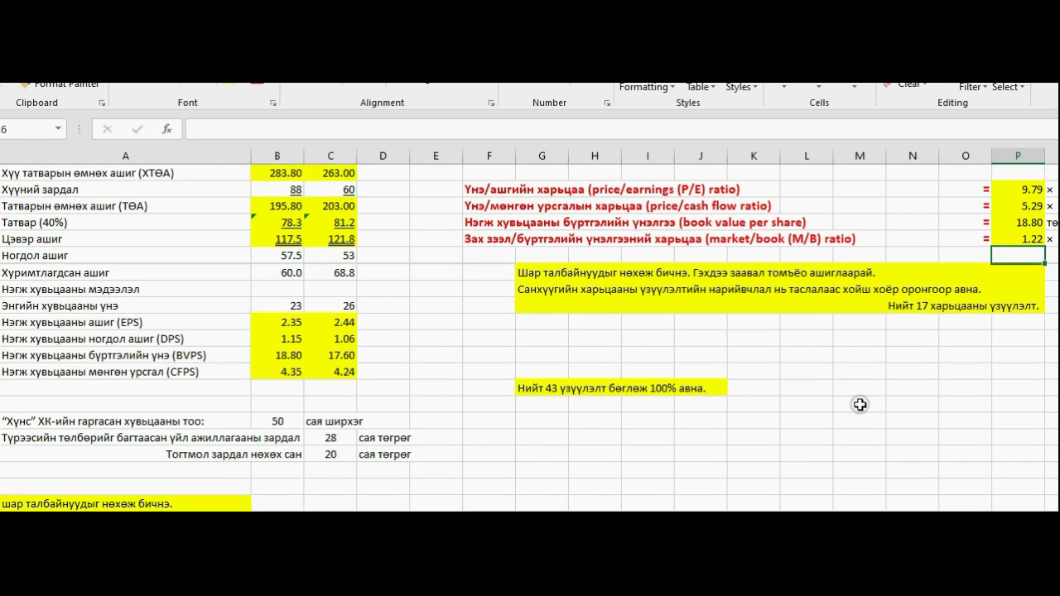
scroll(860, 404, up, 11)
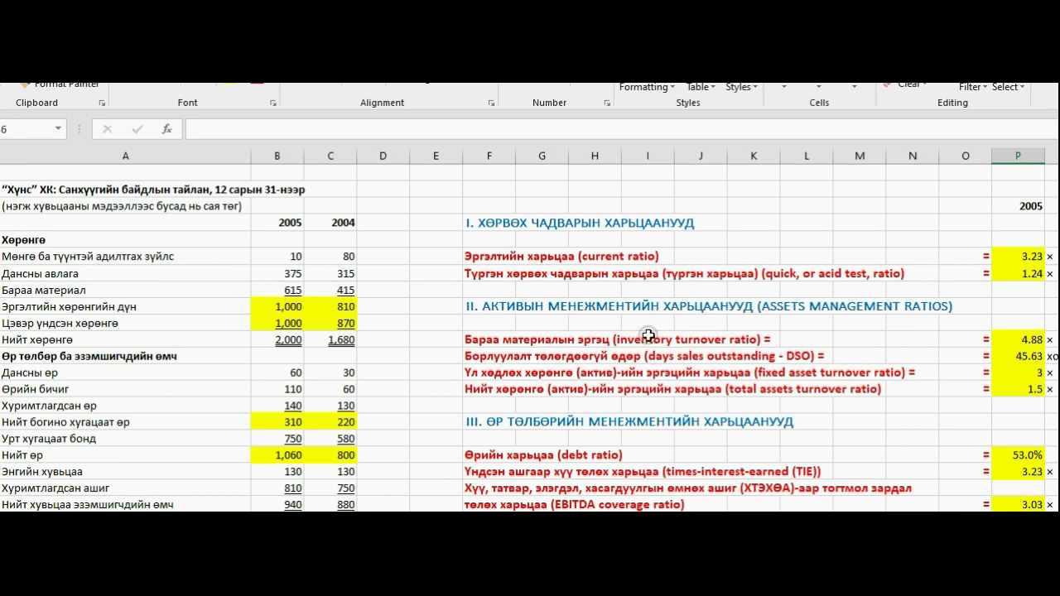
scroll(639, 346, down, 6)
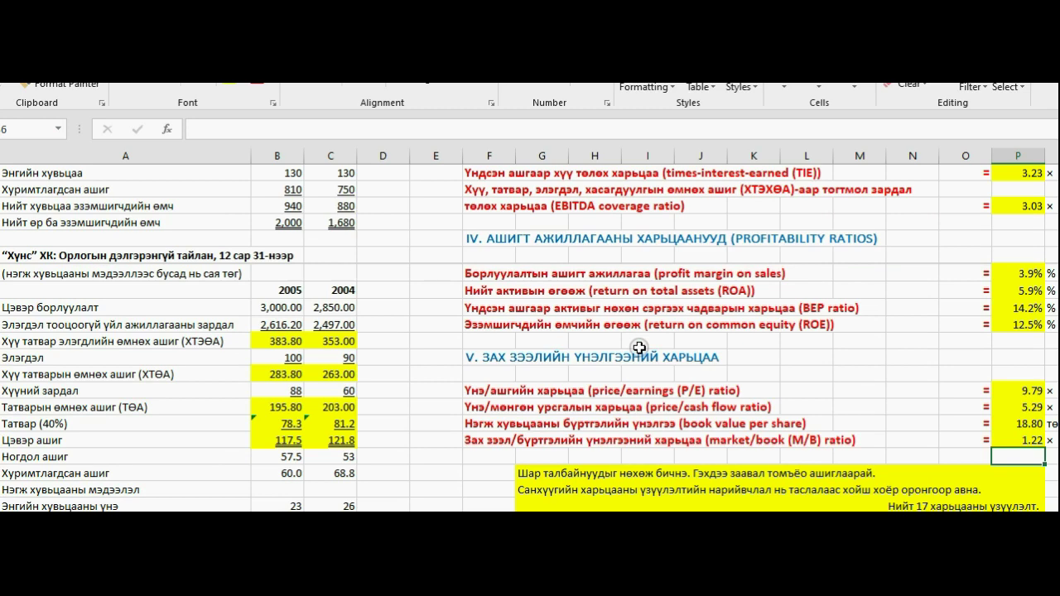
scroll(640, 346, up, 5)
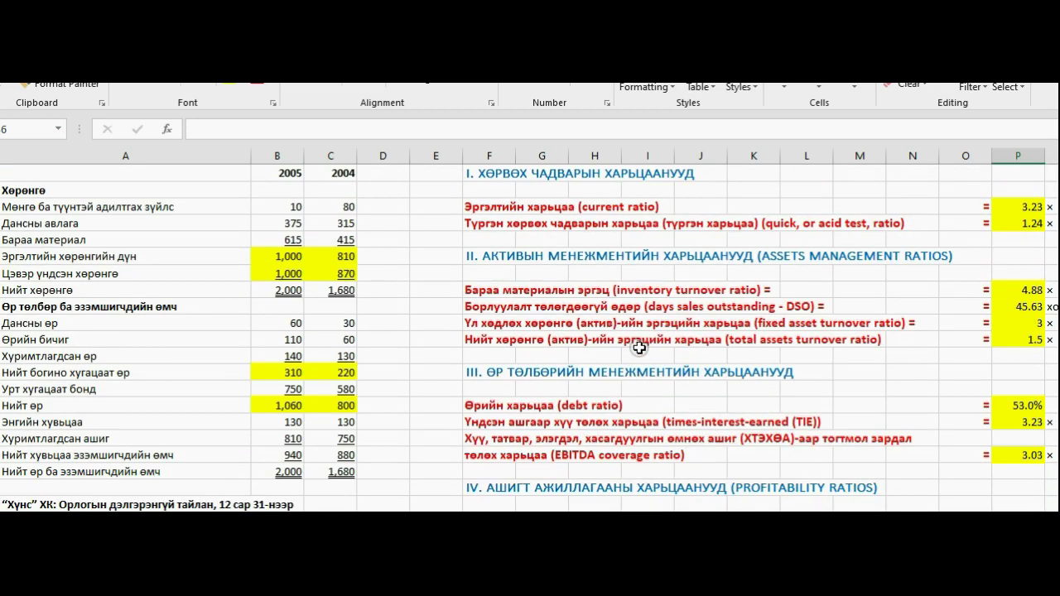